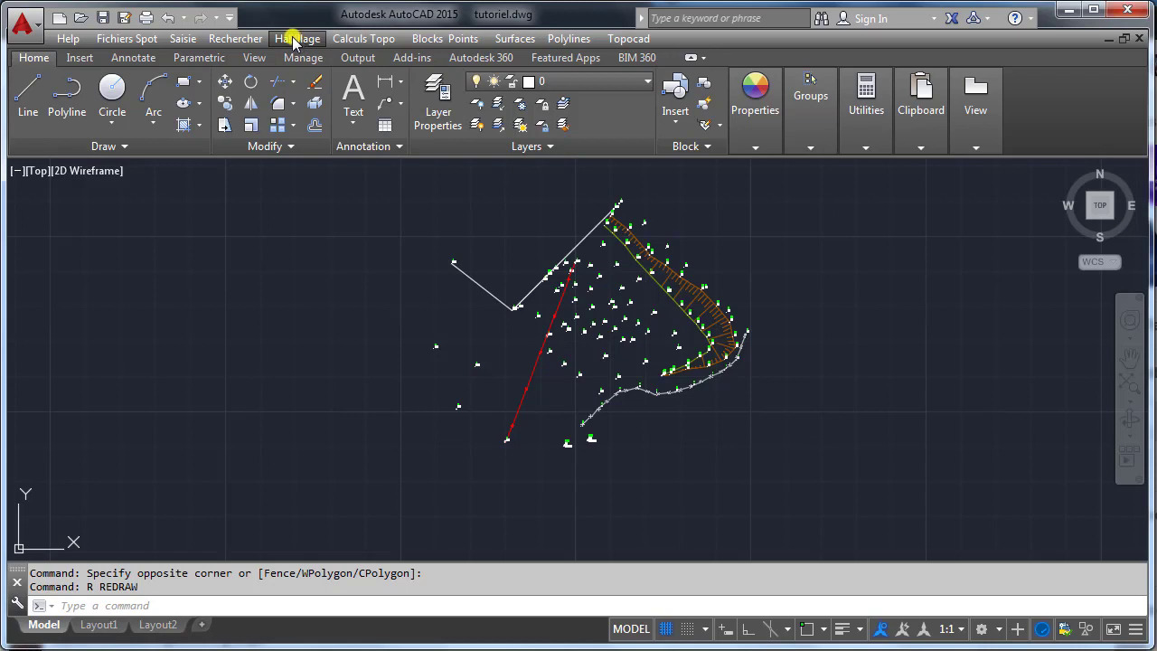
- Visualise the survey points that have code 2
left_click(239, 38)
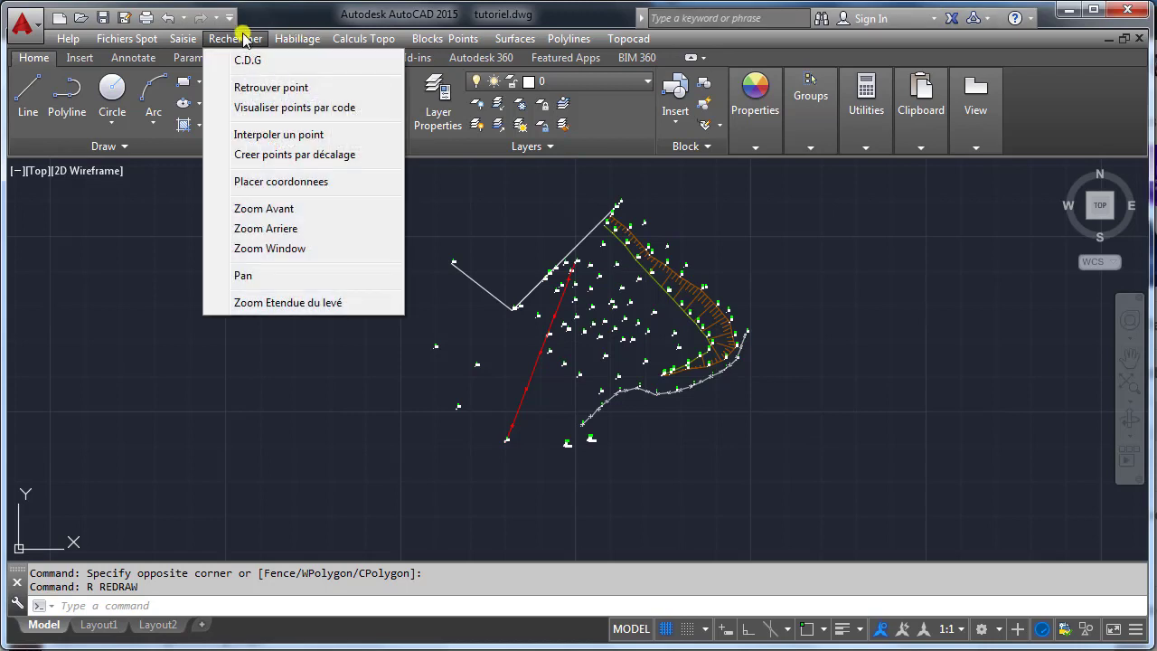
left_click(271, 107)
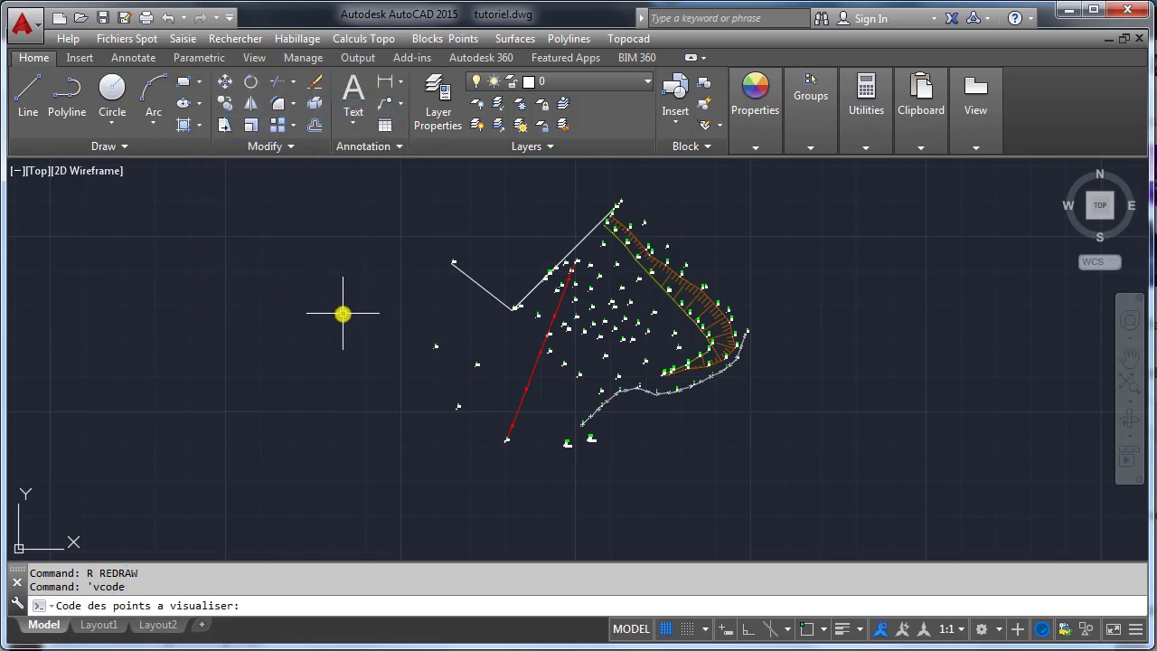
type("2")
key("Return")
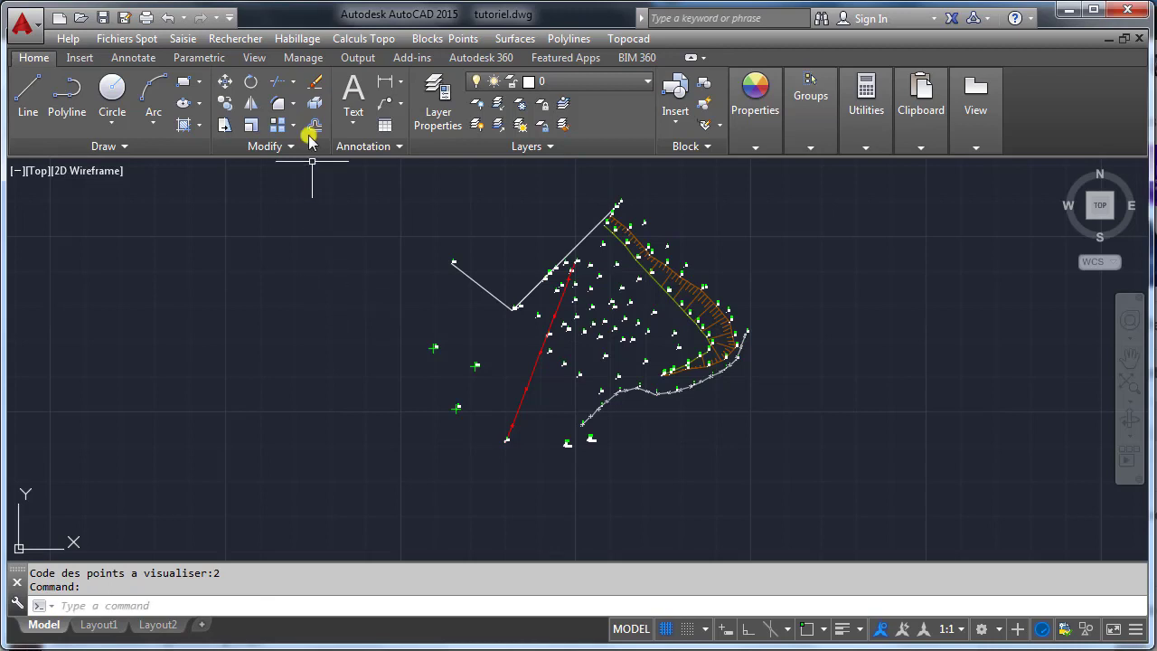
- Draw an oriented rectangle through the three highlighted code 2 points, with object snap on
left_click(292, 40)
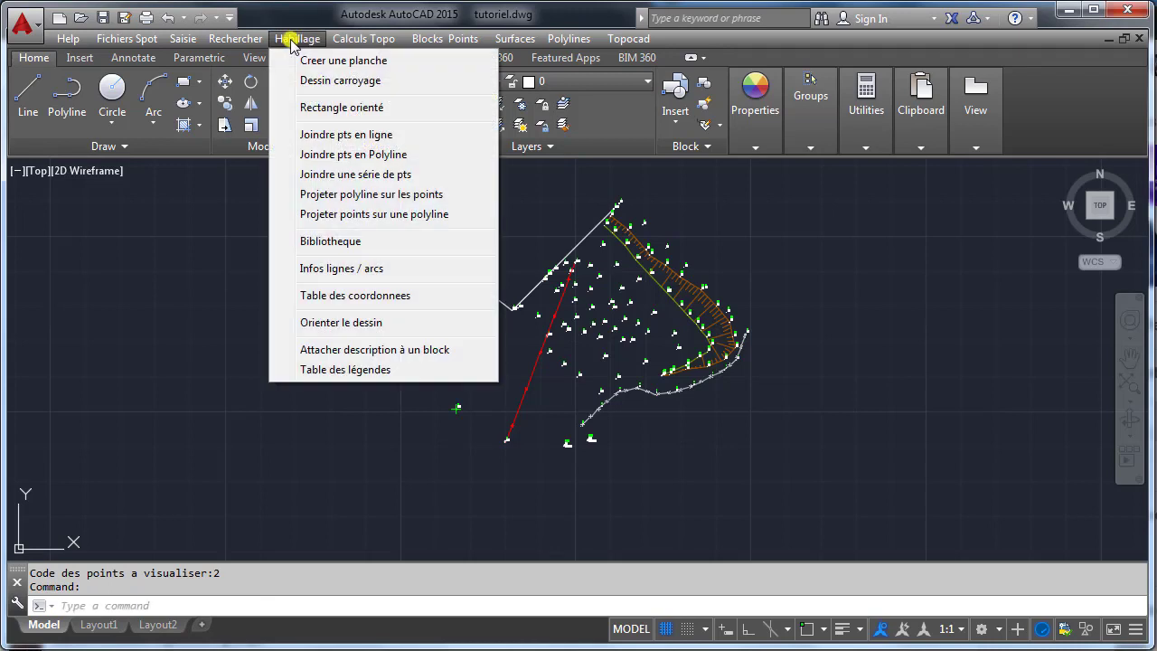
left_click(341, 108)
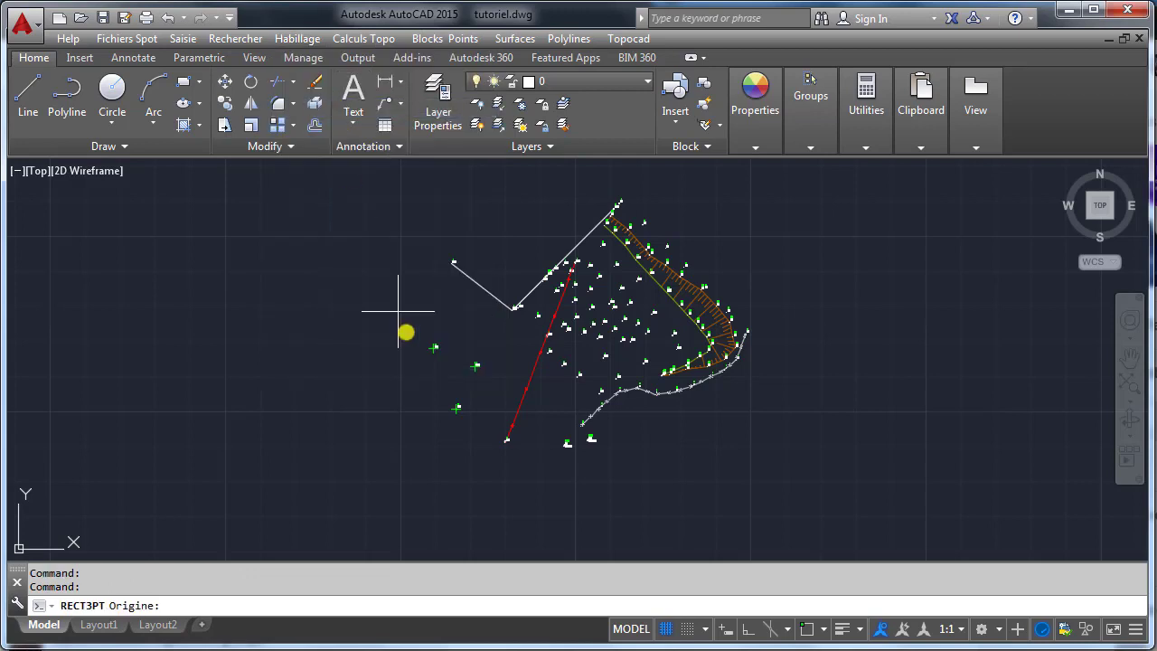
key("F3")
left_click(434, 347)
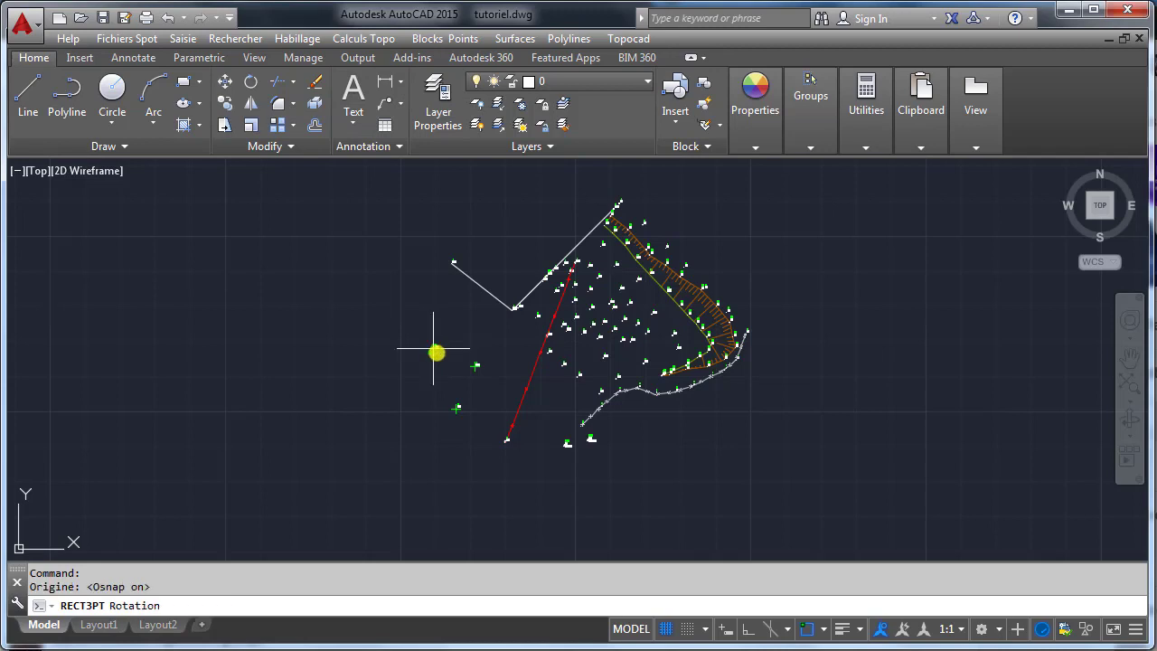
left_click(476, 365)
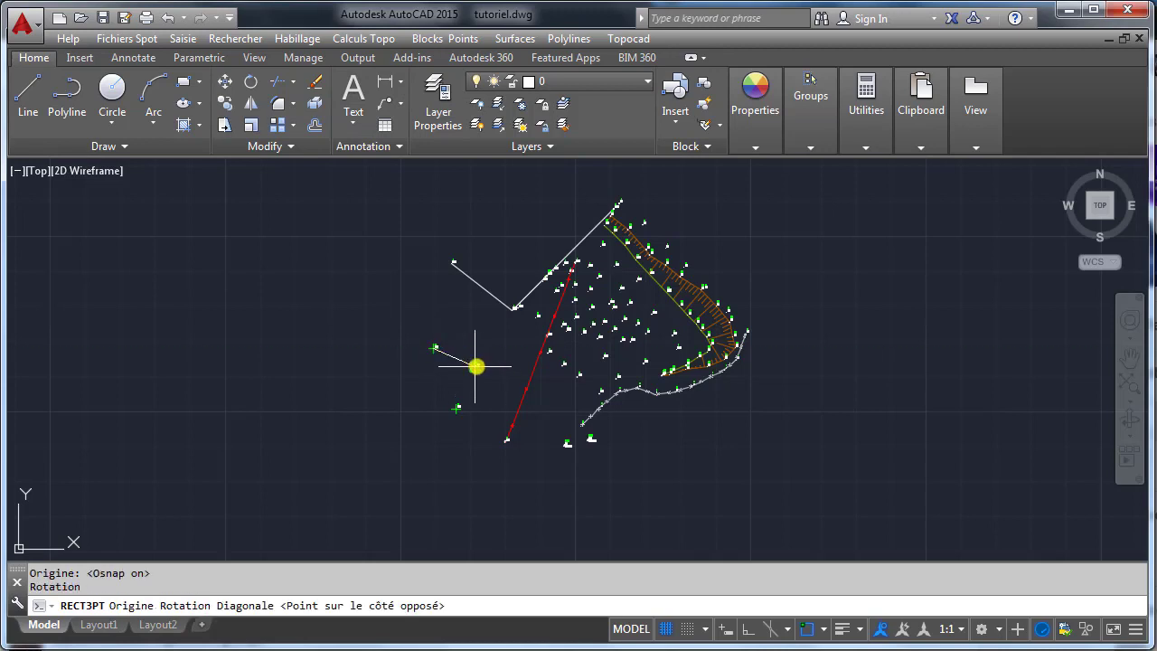
left_click(459, 410)
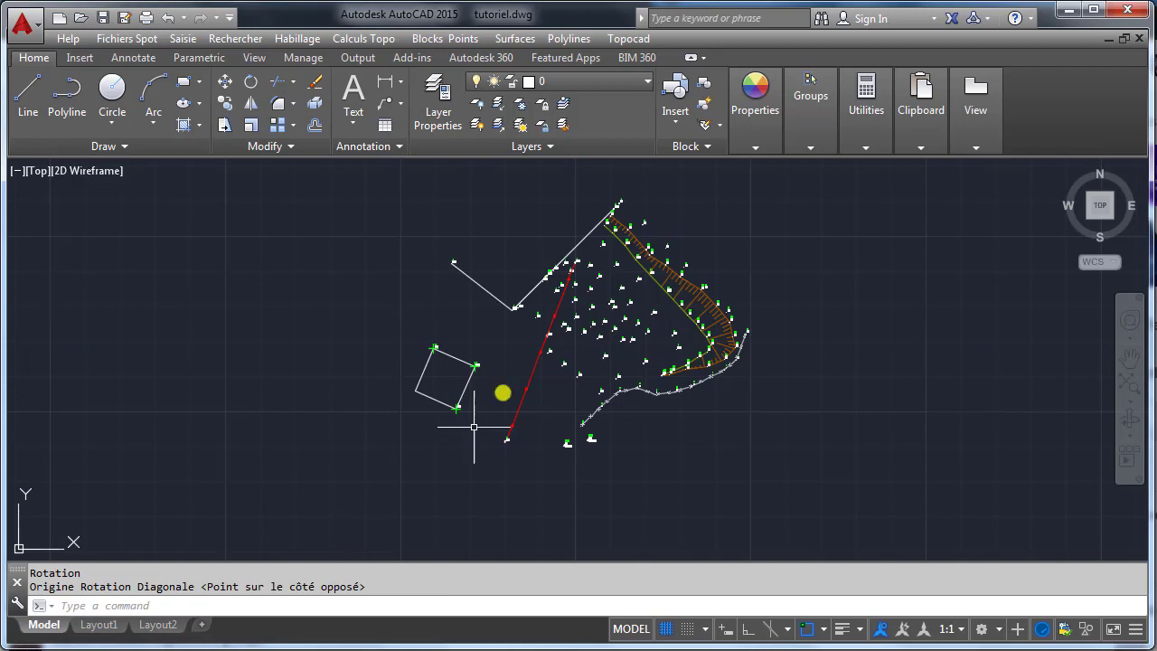
- Move the new oriented rectangle to the Bâti layer and clear the selection
left_click(452, 356)
left_click(552, 82)
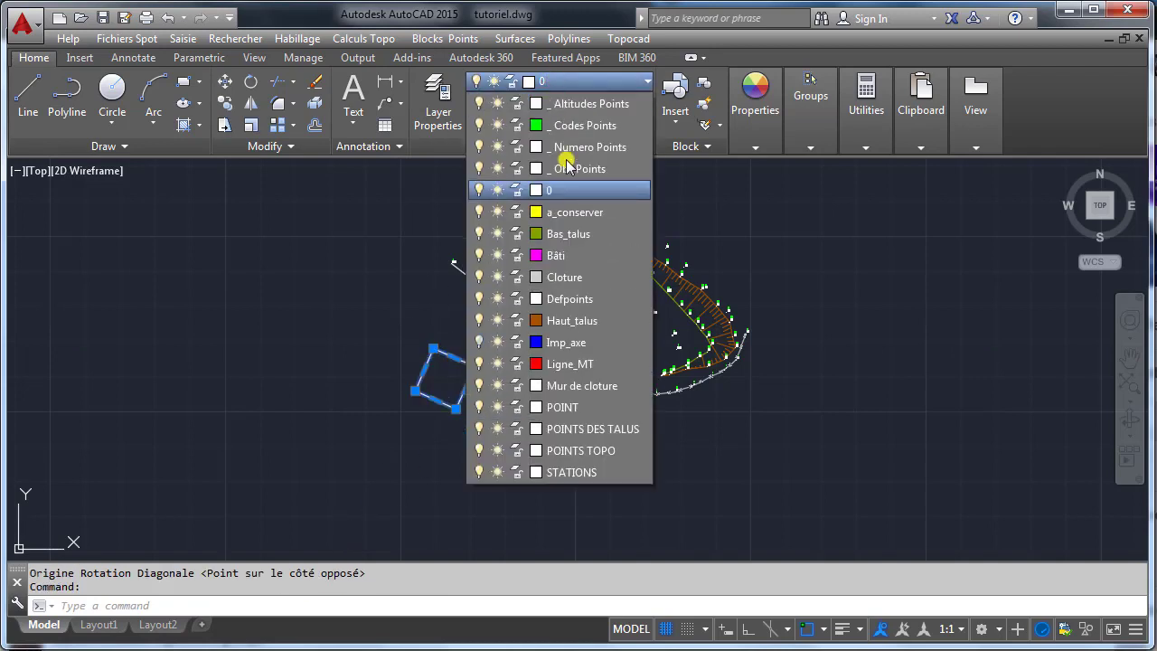
left_click(568, 256)
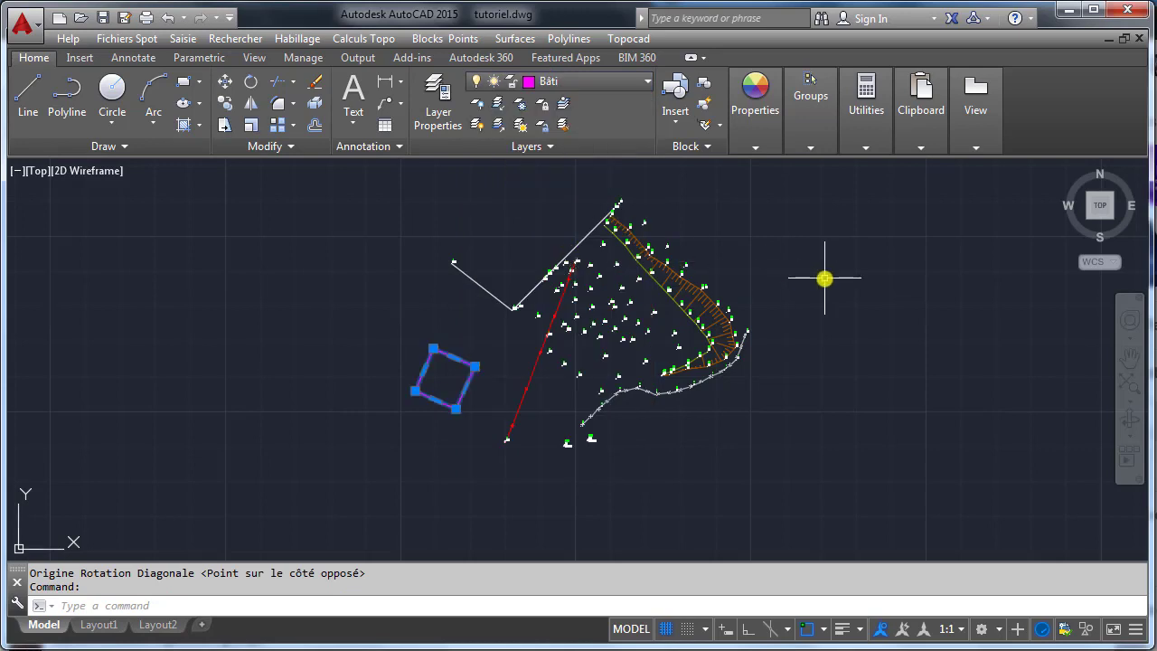
key("Escape")
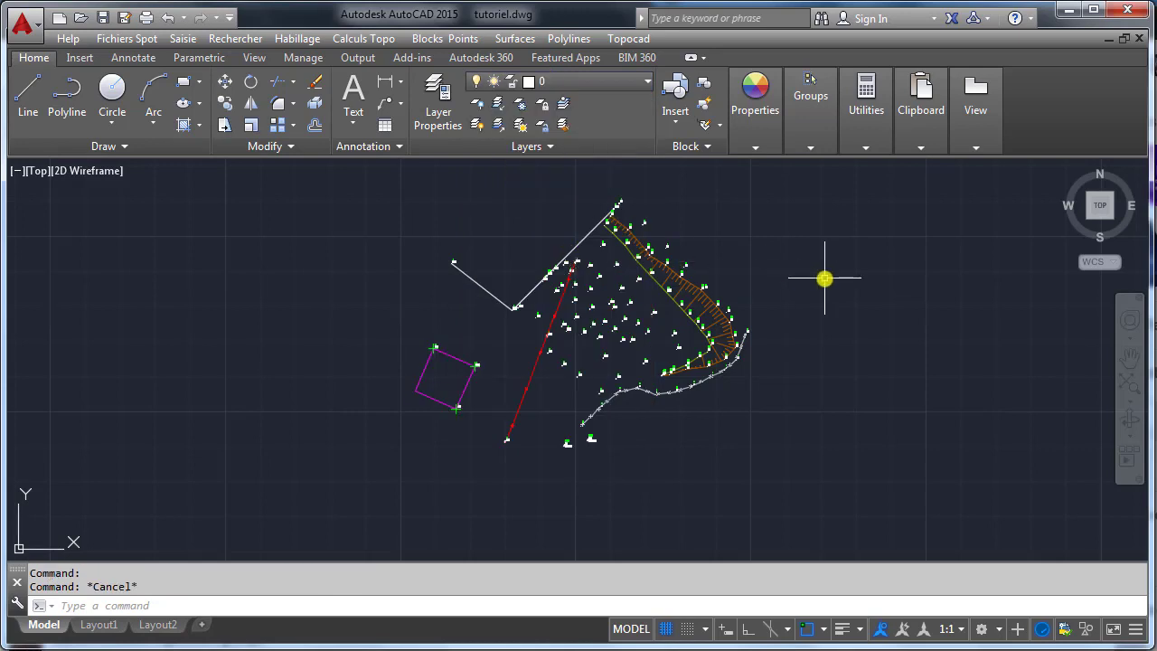
left_click(297, 39)
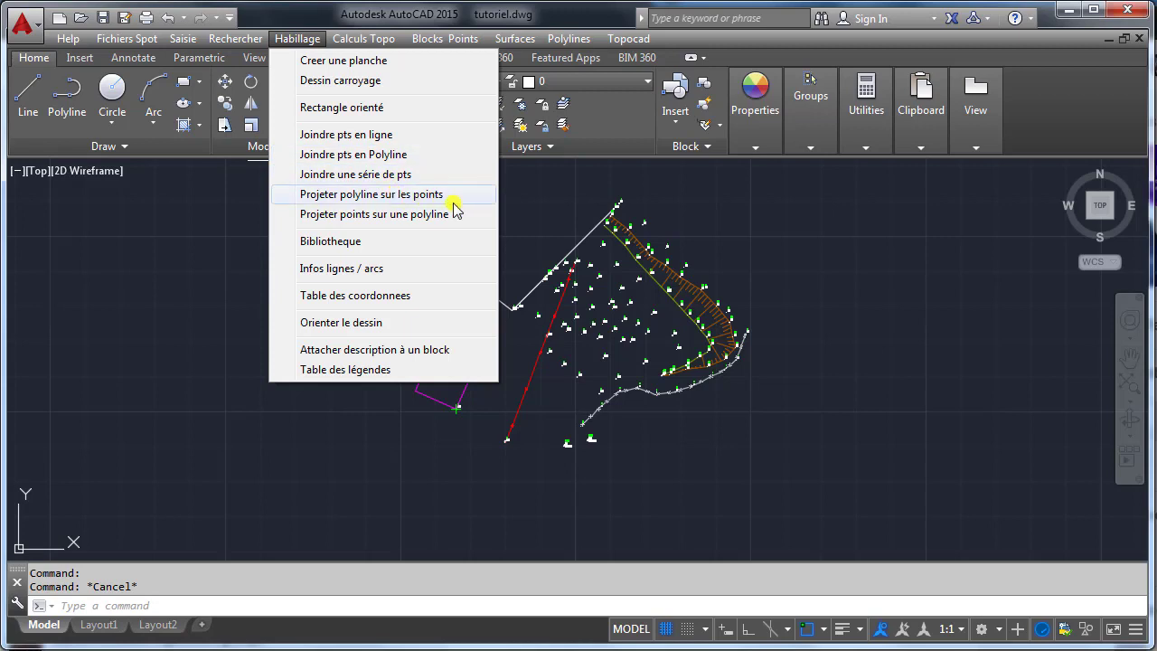
left_click(799, 263)
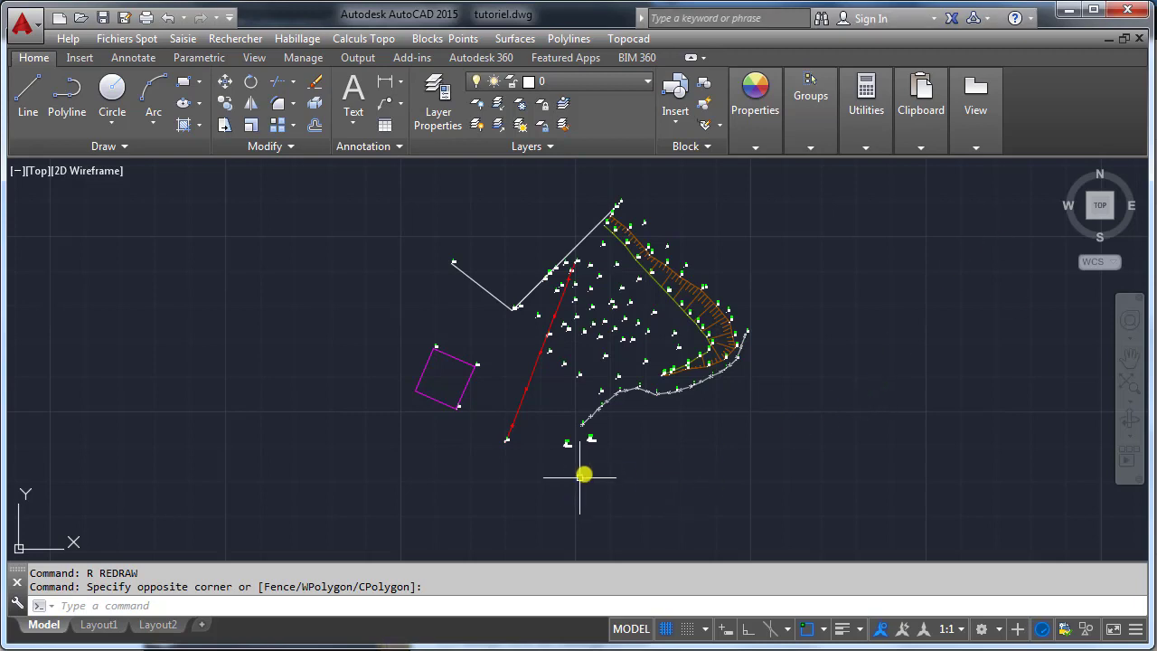
- Change the representation of code 100 Station points to the mat4 tripod block from the MATERIEL section
scroll(568, 464, "up", 8)
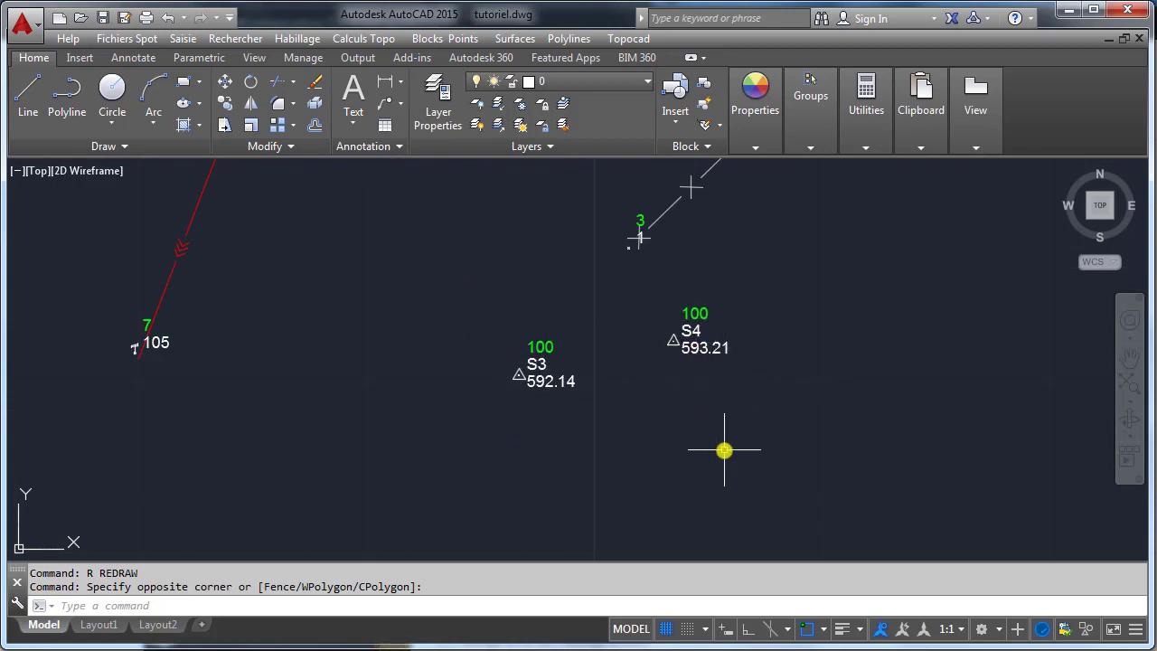
left_click(476, 39)
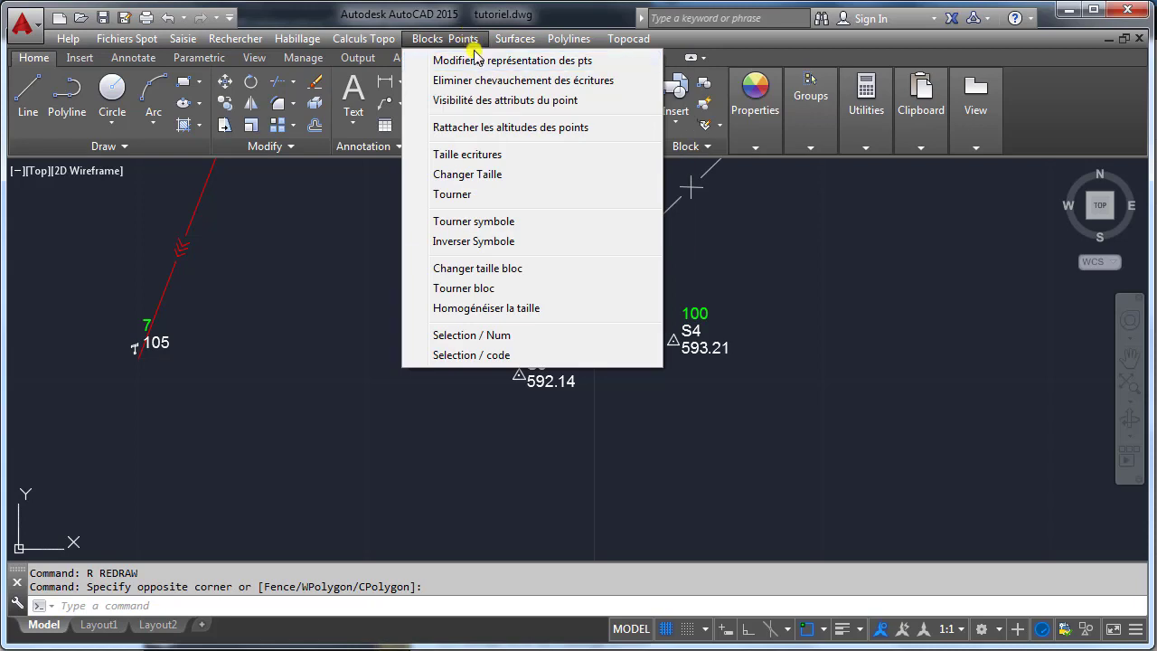
left_click(479, 60)
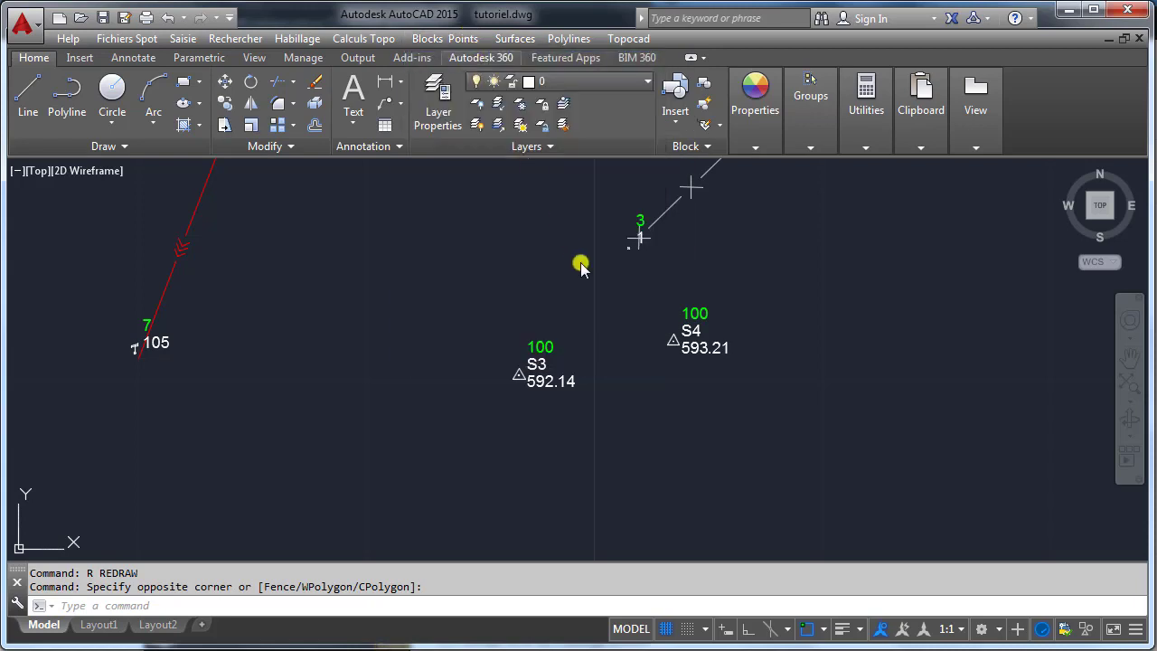
left_click(678, 289)
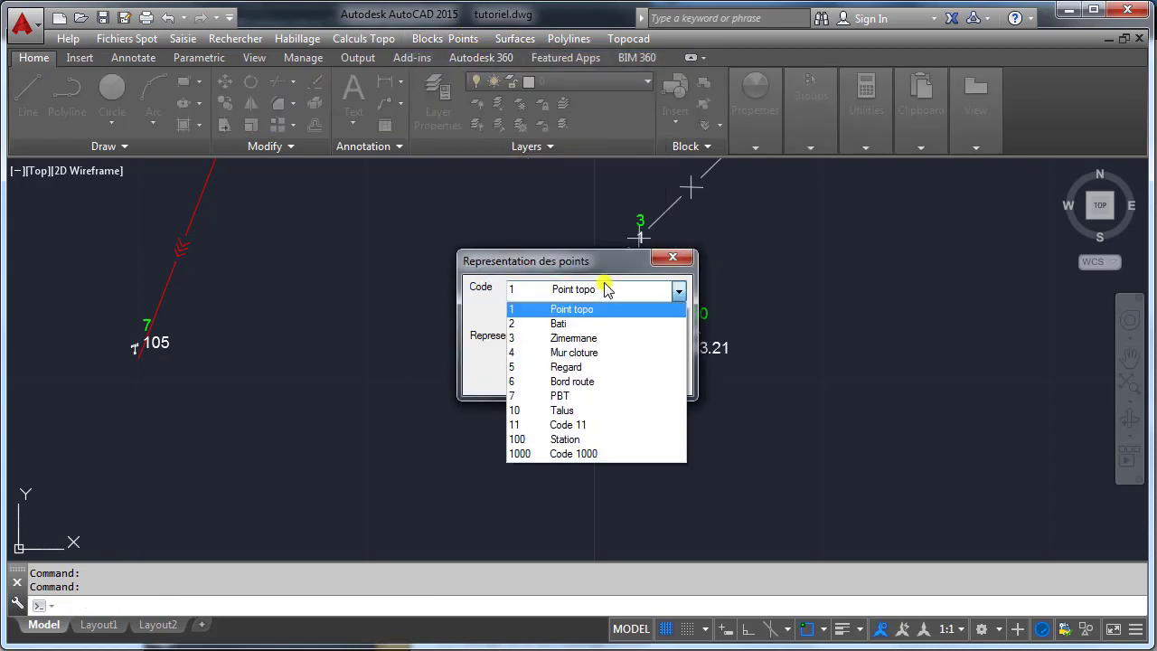
left_click(564, 440)
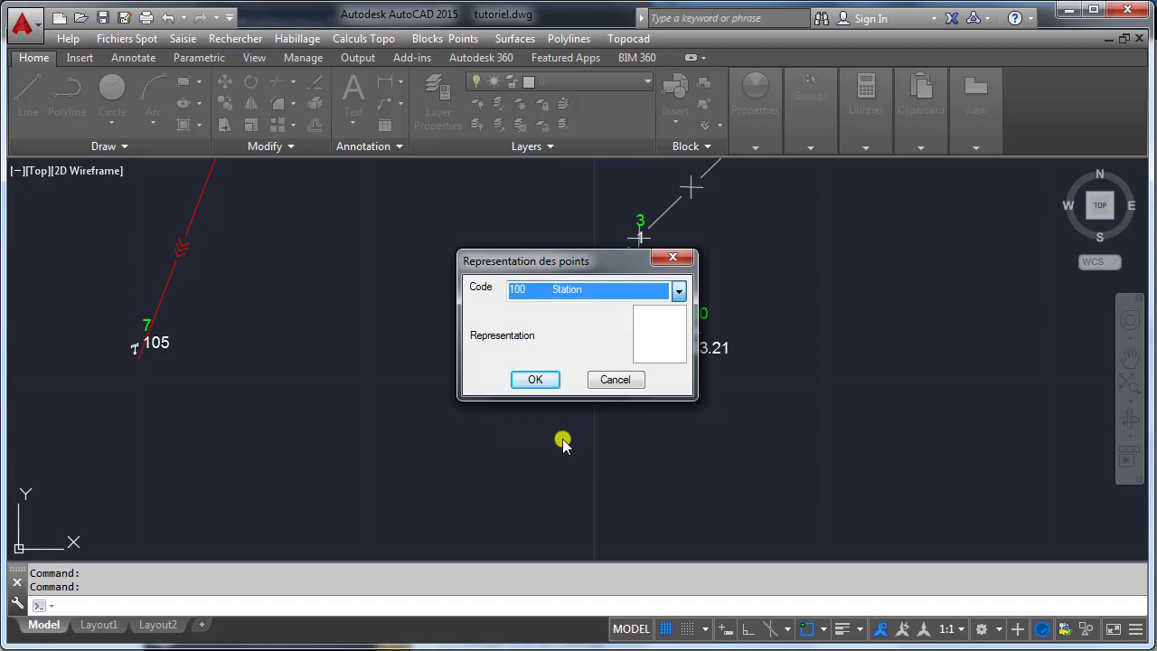
left_click(675, 337)
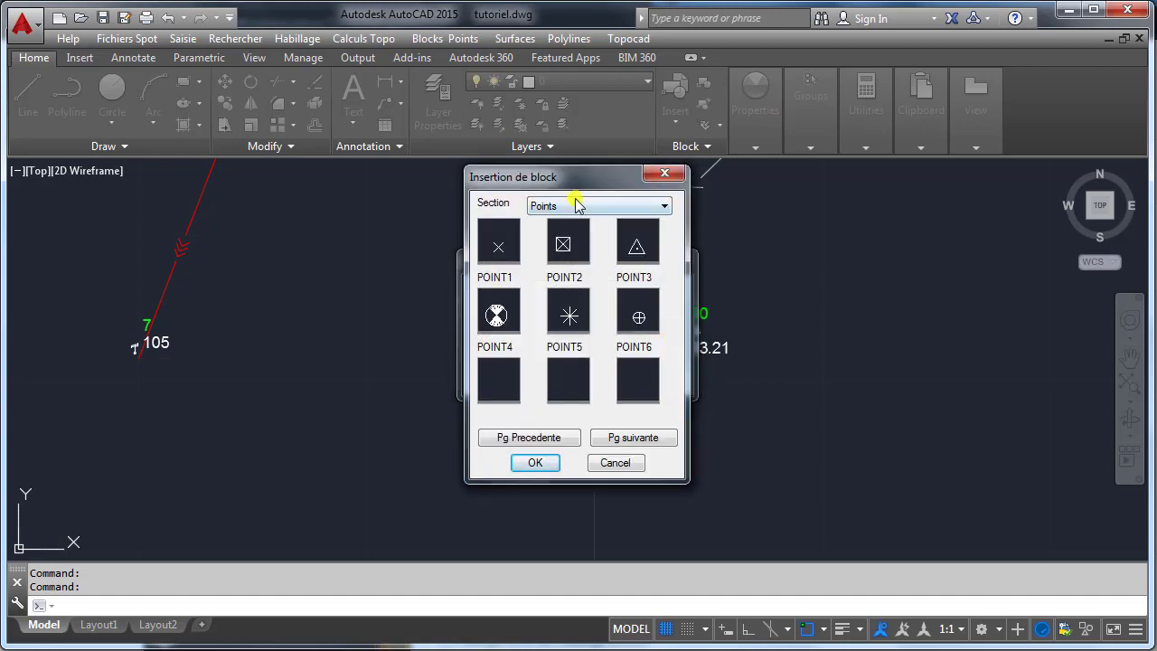
left_click(579, 207)
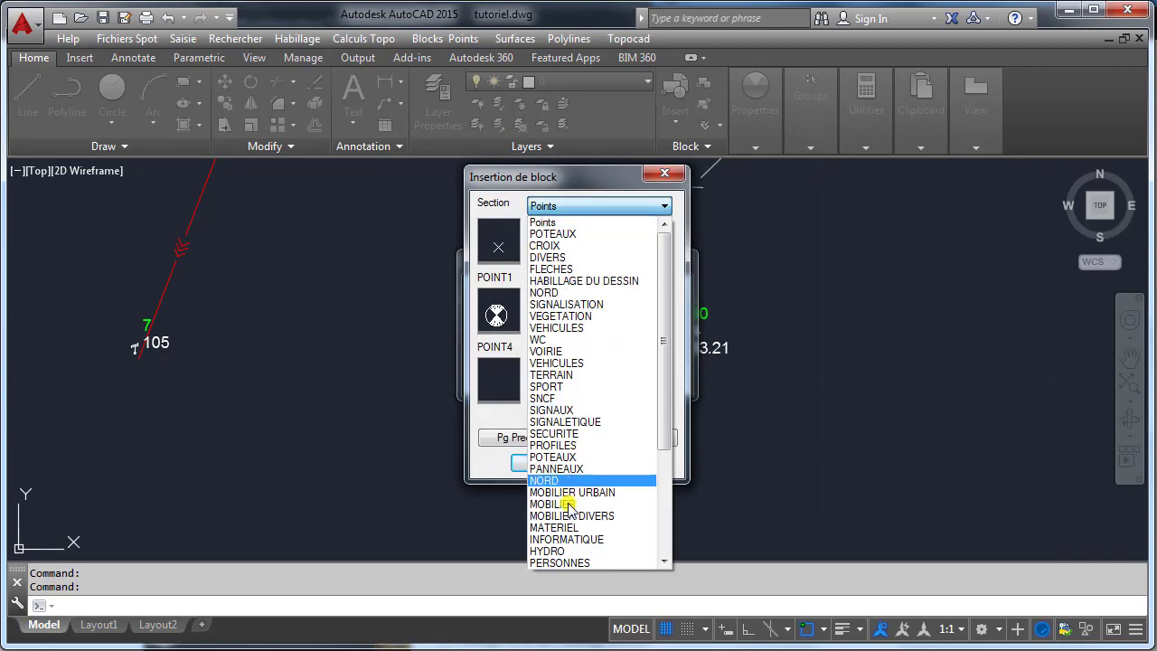
left_click(578, 528)
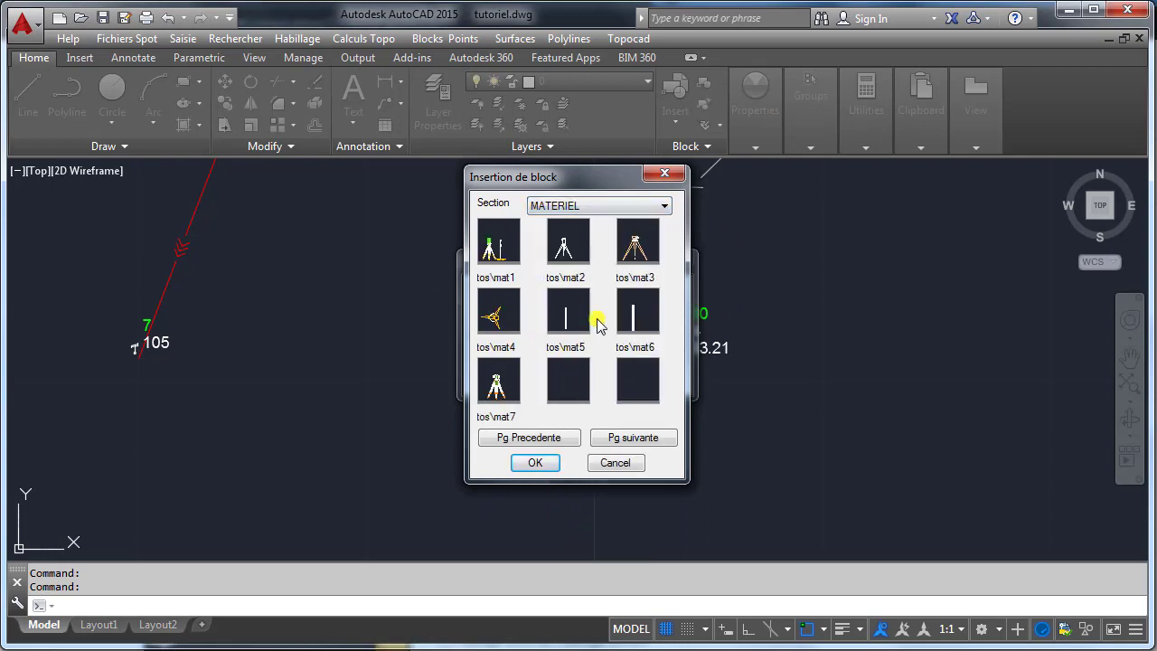
left_click(500, 313)
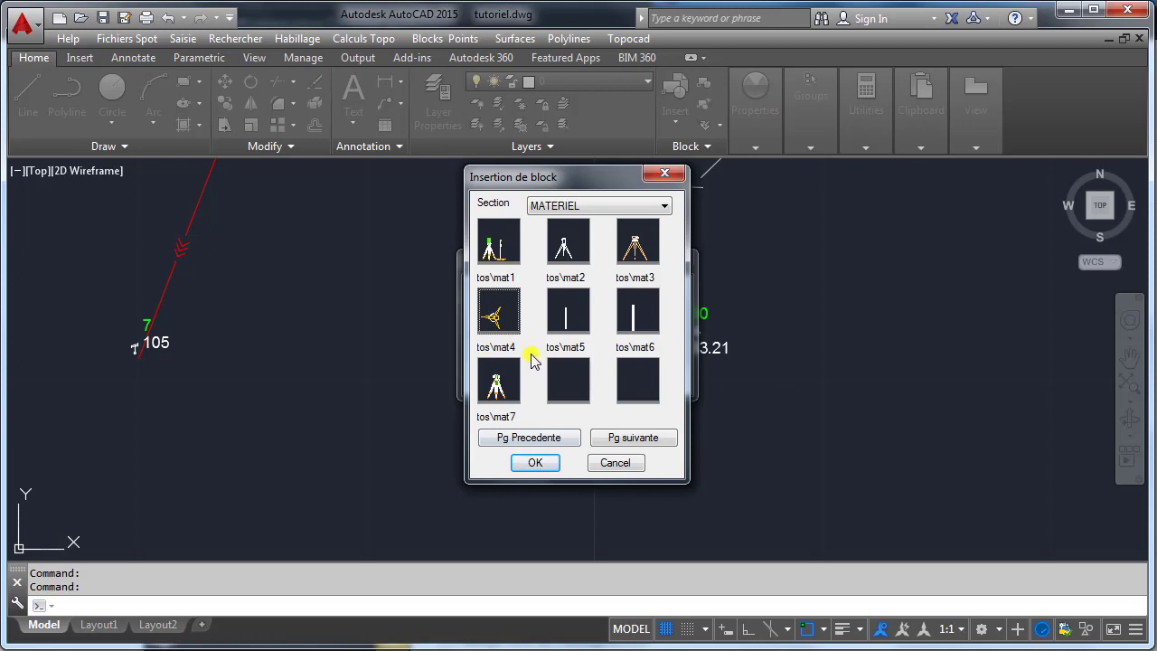
left_click(553, 463)
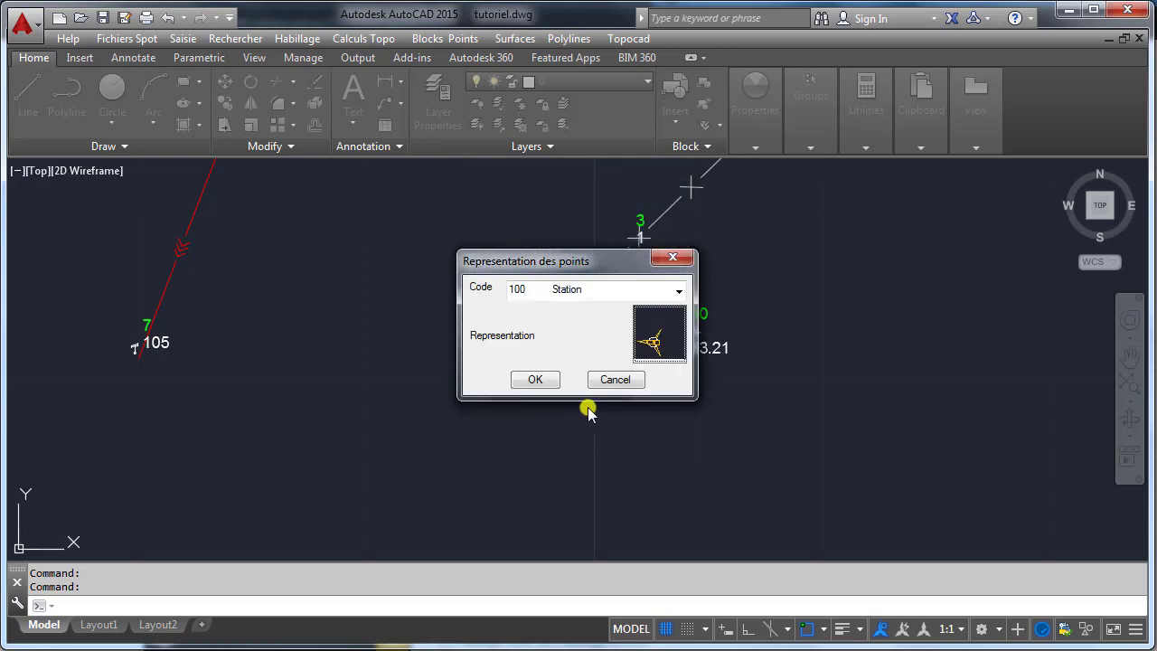
left_click(552, 380)
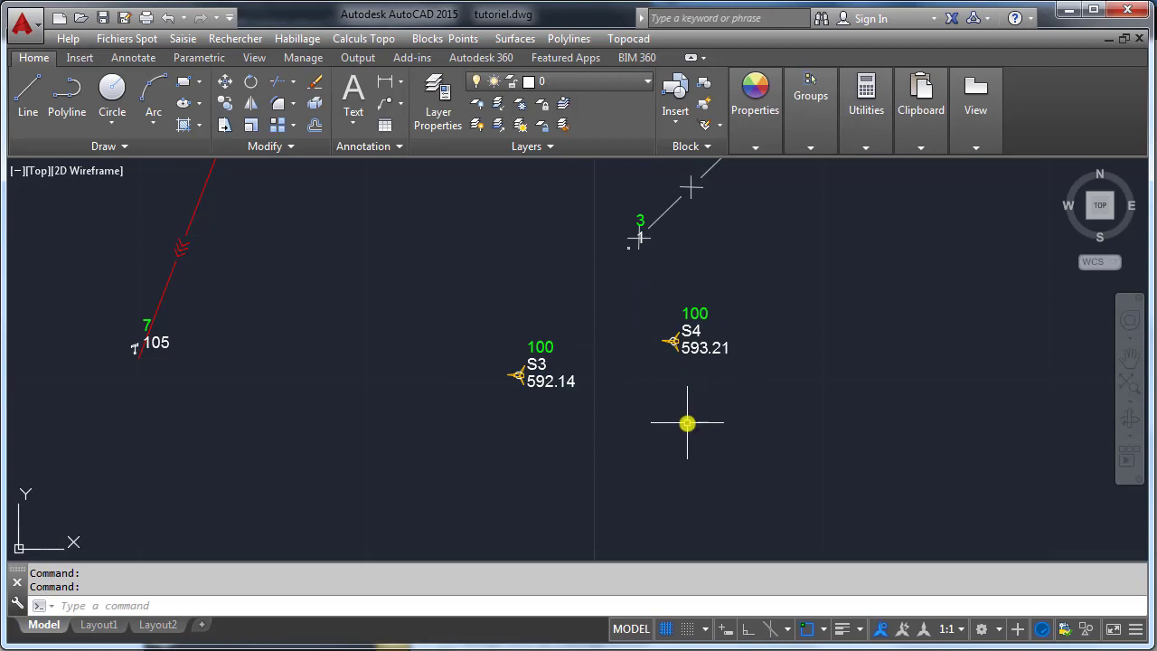
scroll(668, 458, "down", 6)
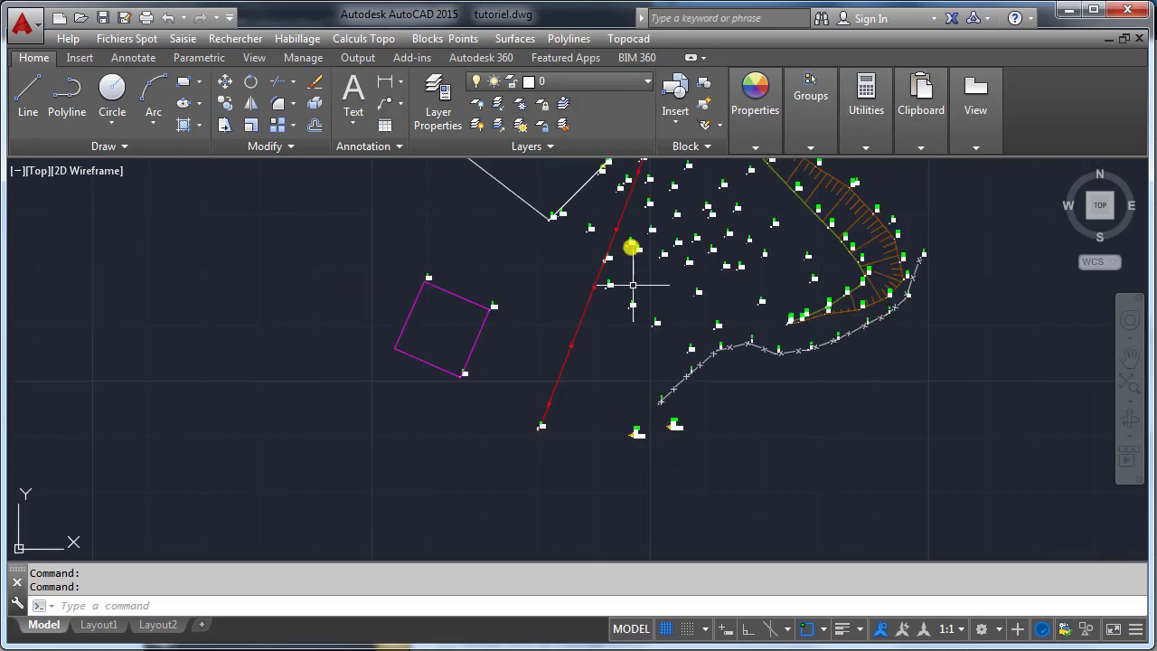
scroll(633, 263, "up", 2)
middle_click_drag(633, 263, 625, 383)
scroll(579, 215, "up", 5)
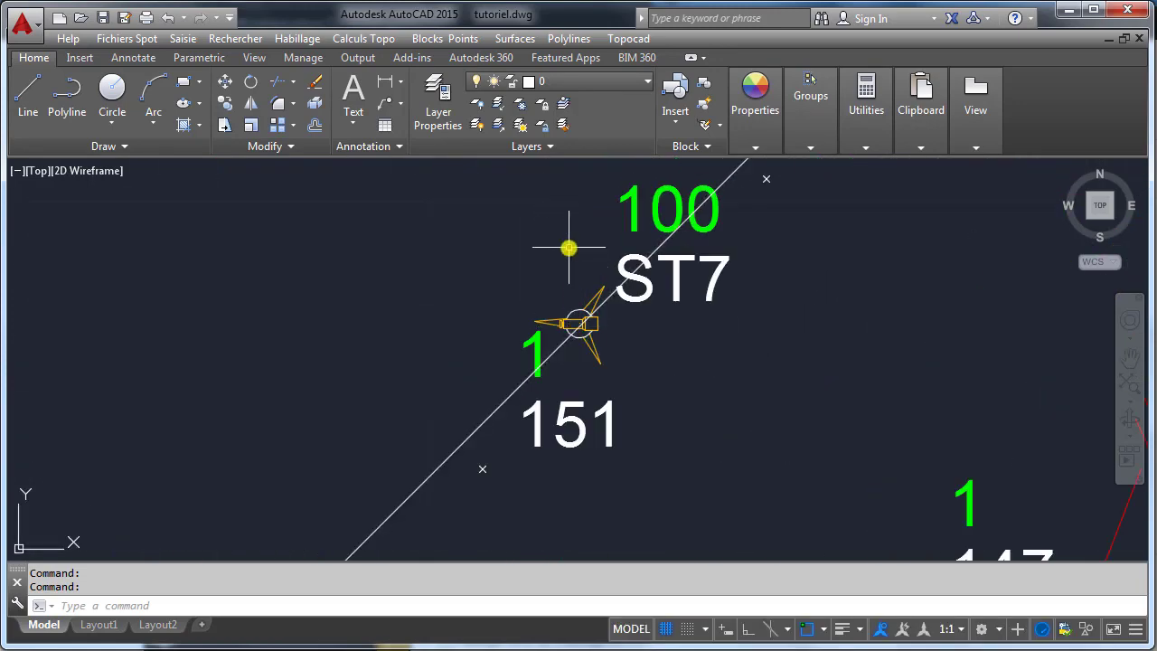
scroll(570, 259, "down", 7)
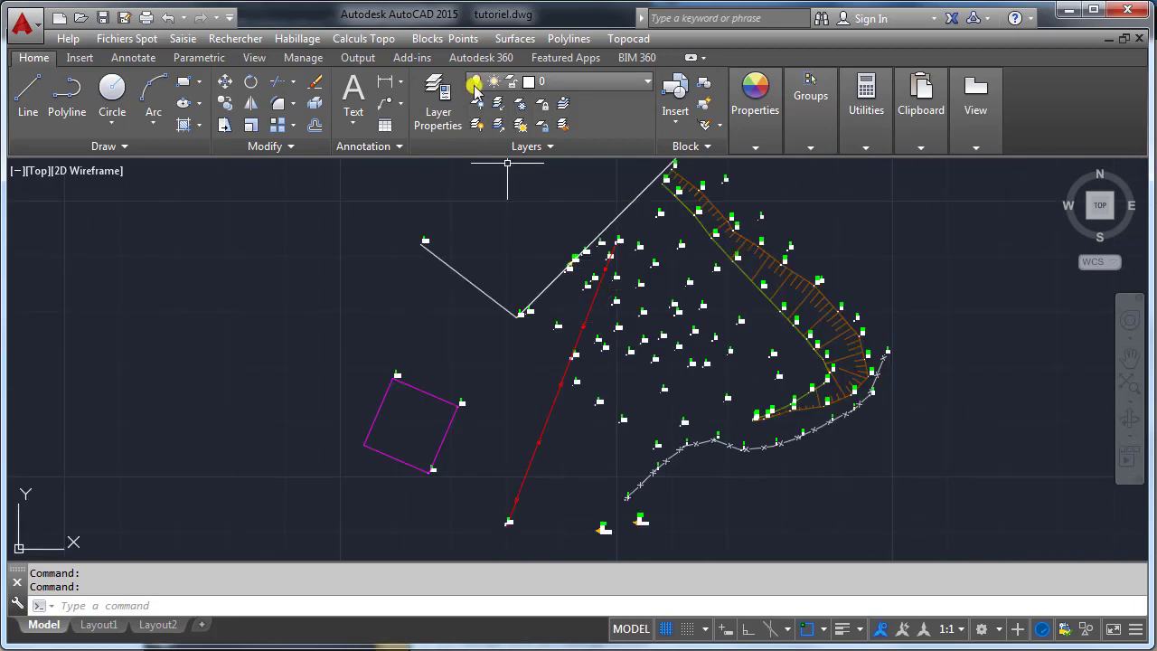
- Change the representation of code 7 PBT points to the POT3 block from the POTEAUX section
left_click(461, 38)
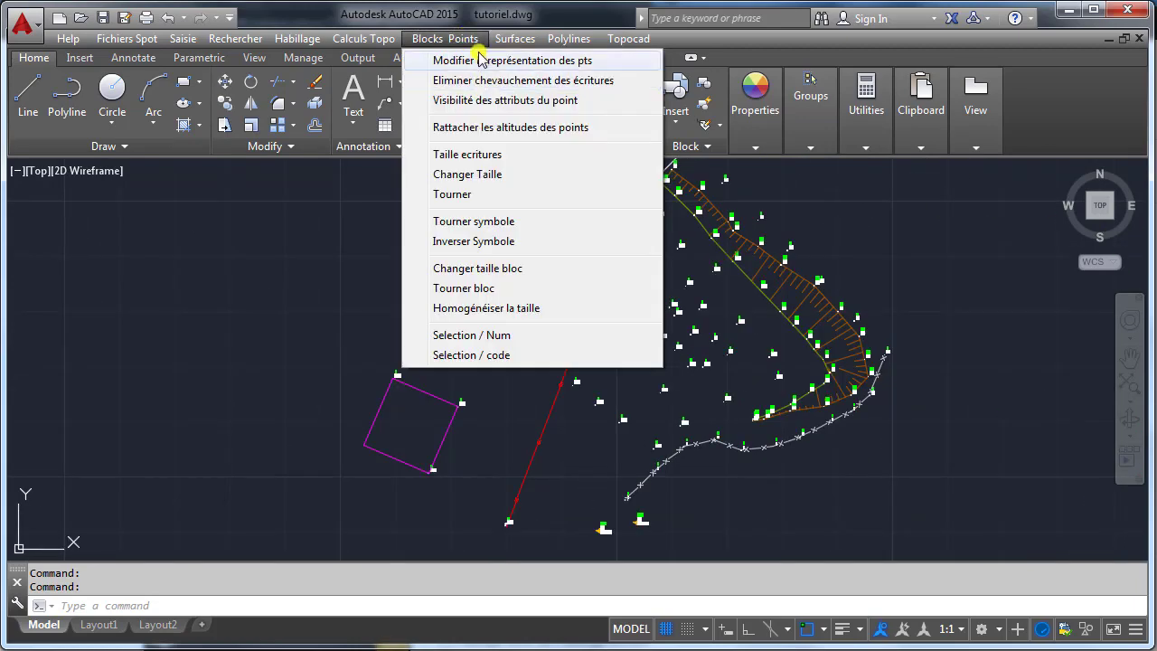
left_click(441, 61)
left_click(583, 287)
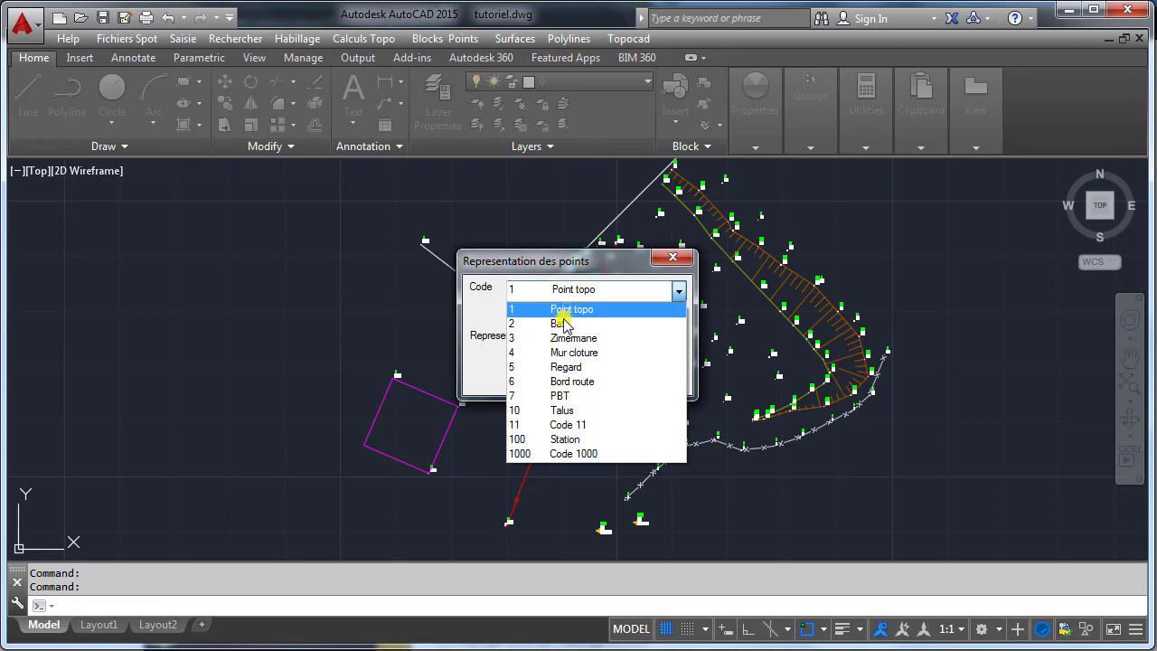
left_click(567, 401)
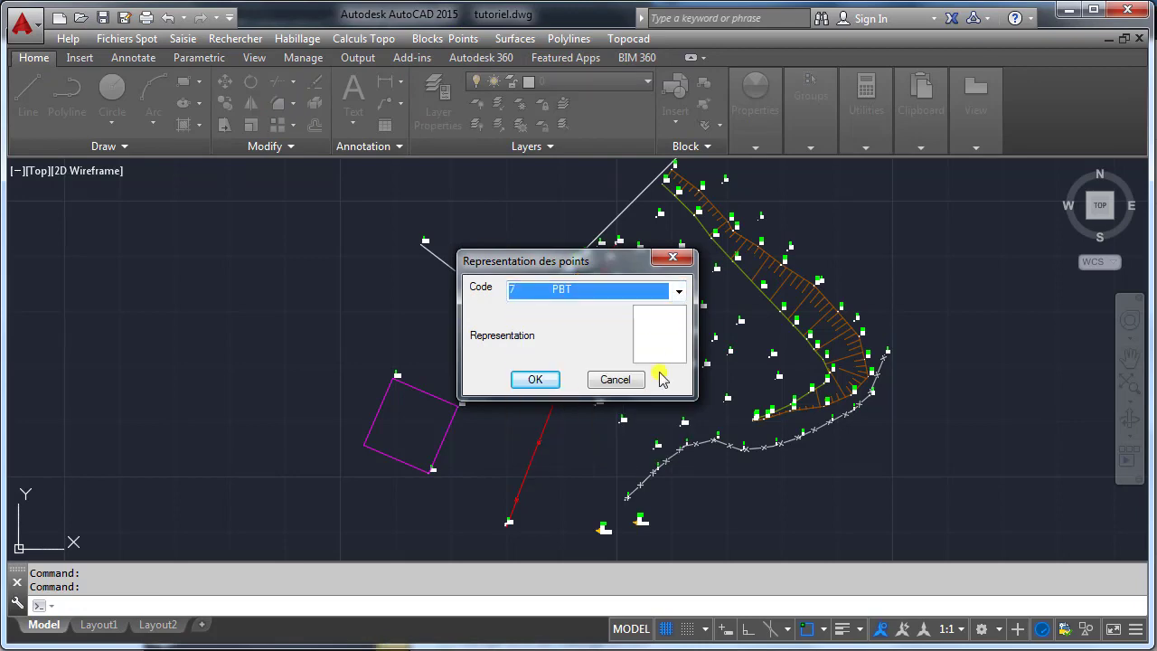
left_click(656, 342)
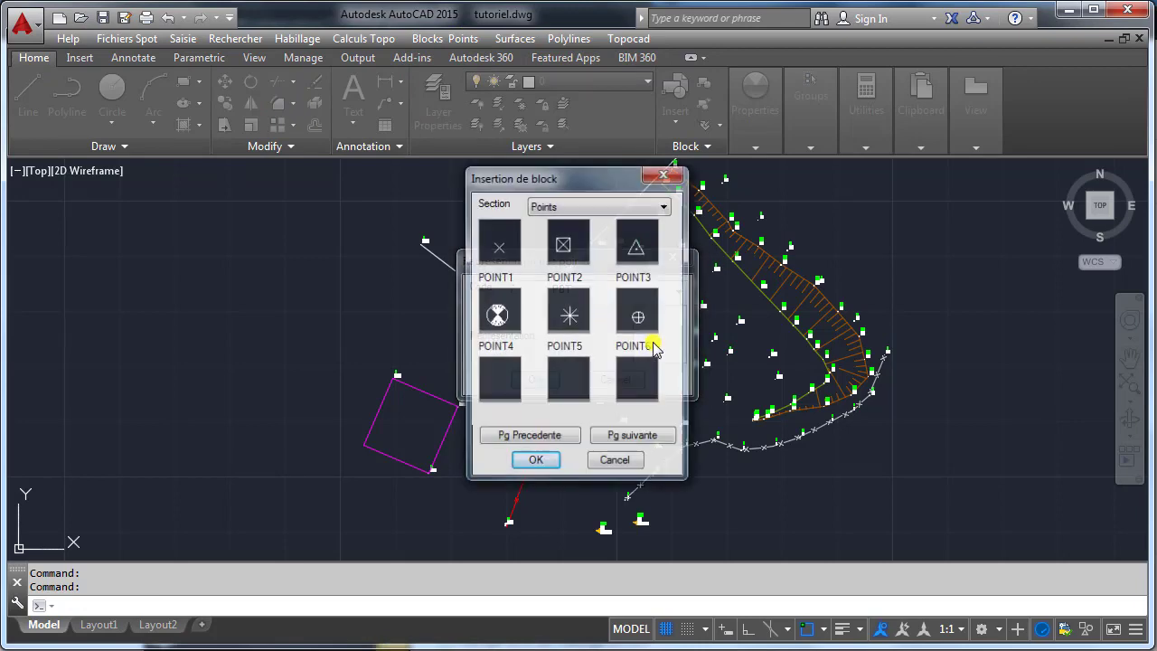
left_click(590, 208)
left_click(588, 227)
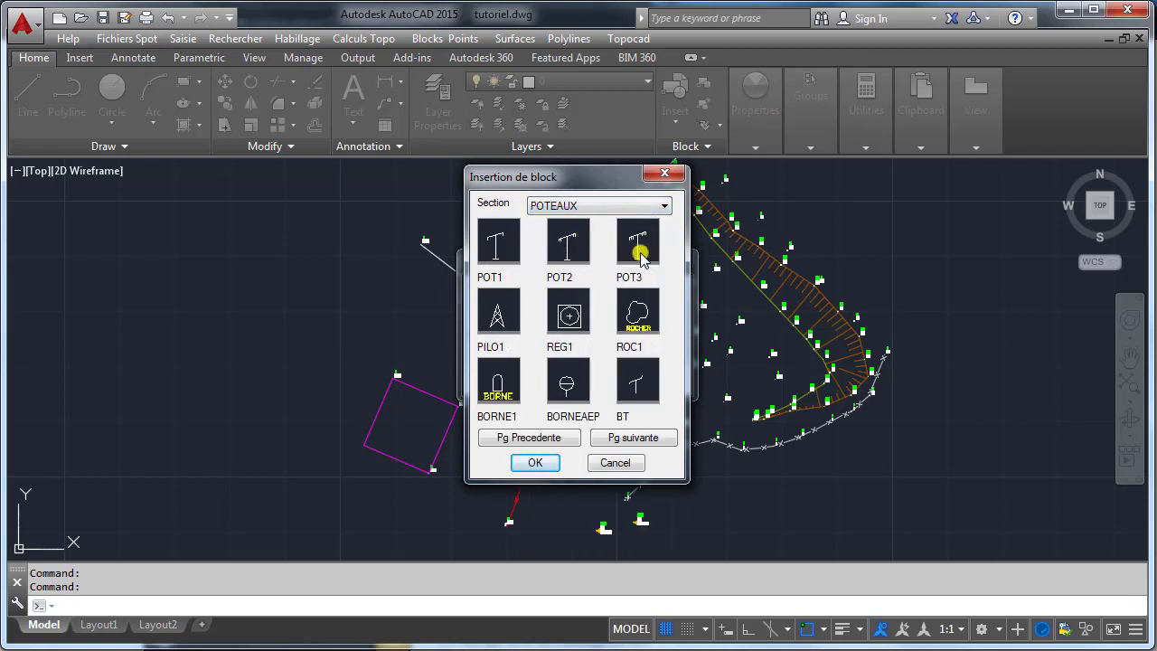
left_click(642, 244)
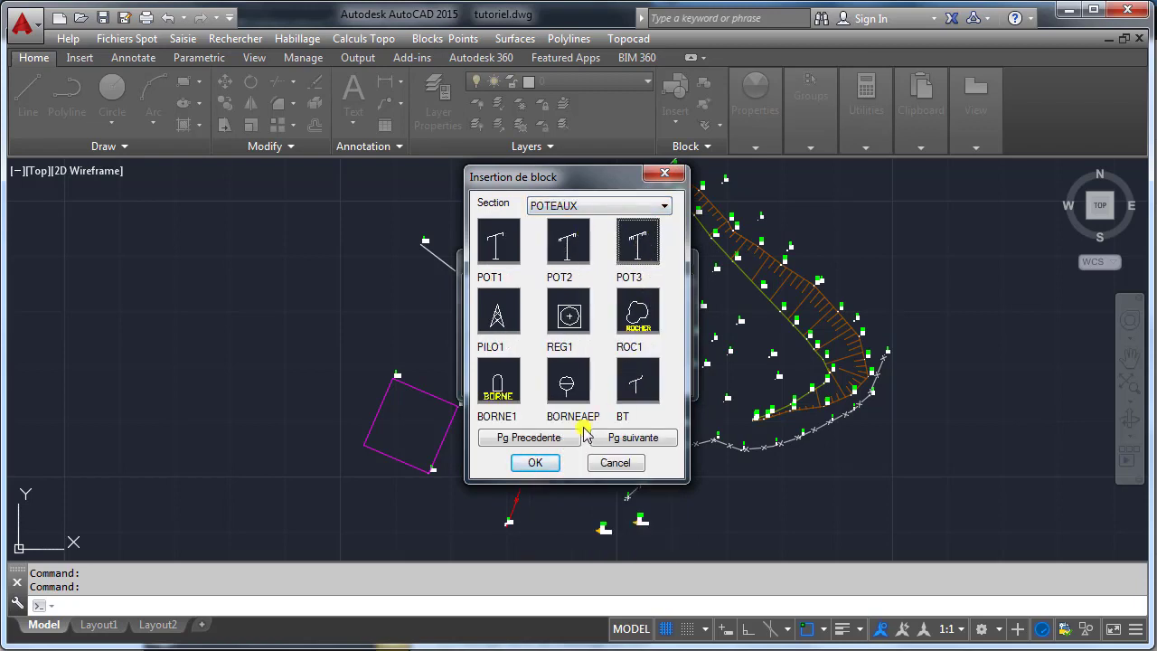
left_click(532, 463)
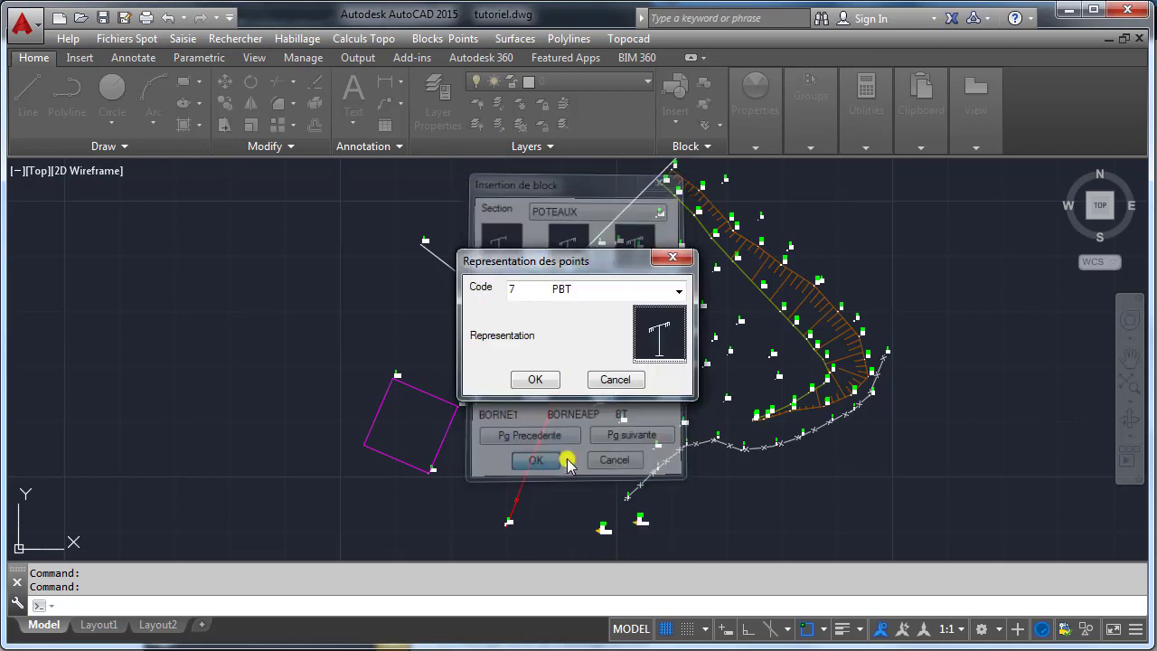
left_click(555, 384)
scroll(592, 257, "up", 5)
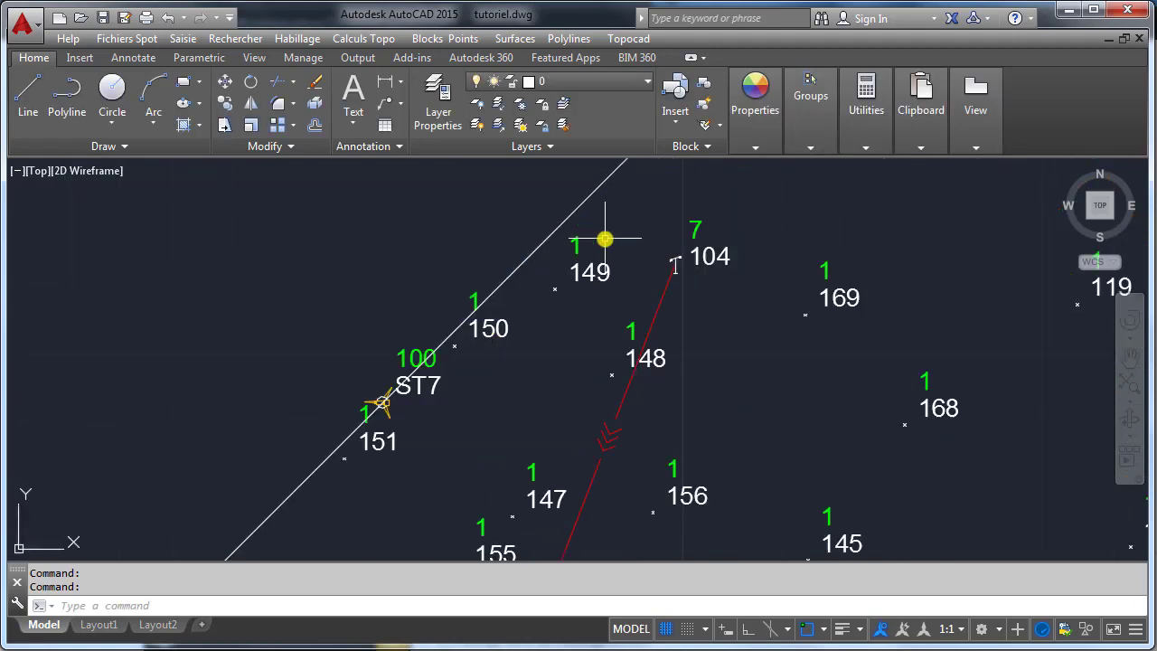
- Draw an upright oriented rectangle about 80 units tall enclosing the whole survey, with ortho mode on
scroll(783, 297, "down", 6)
mouse_move(679, 398)
middle_mouse_down()
mouse_move(672, 240)
mouse_move(664, 278)
middle_mouse_up()
middle_click_drag(705, 347, 685, 292)
scroll(673, 308, "down", 2)
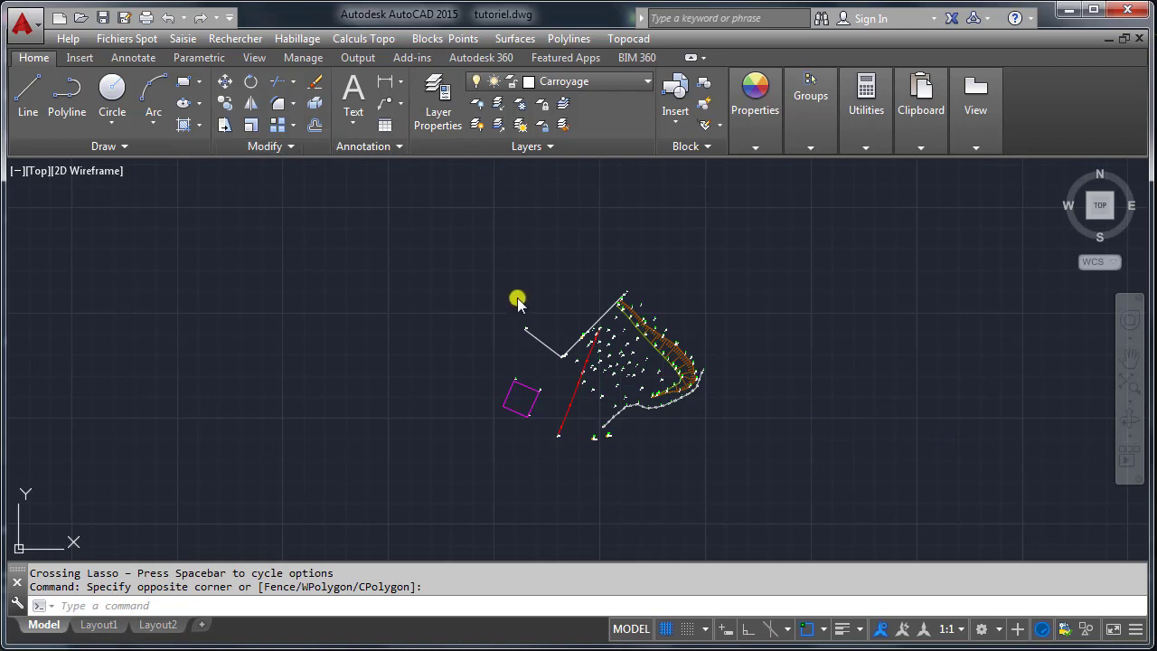
left_click(306, 41)
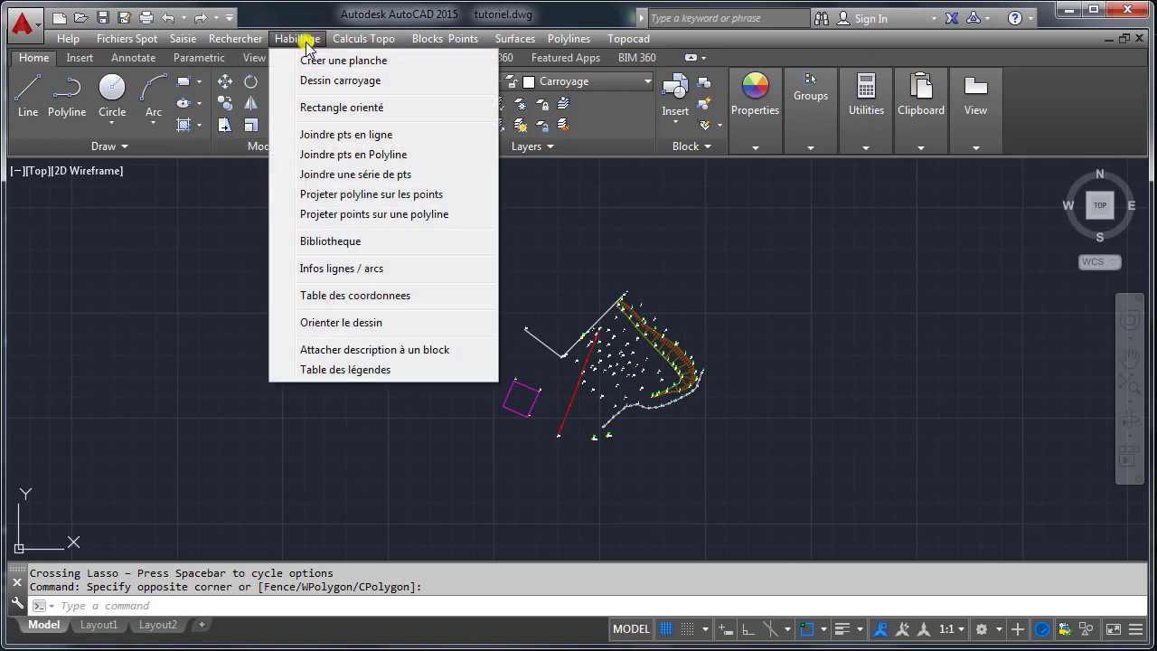
left_click(316, 108)
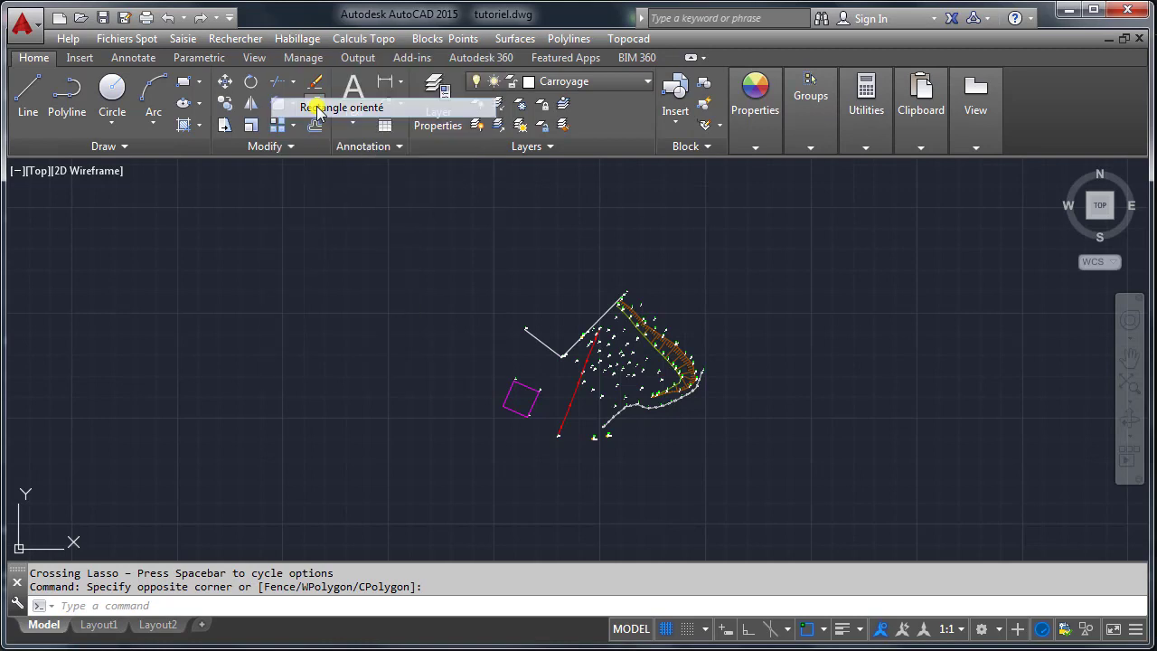
left_click(497, 449)
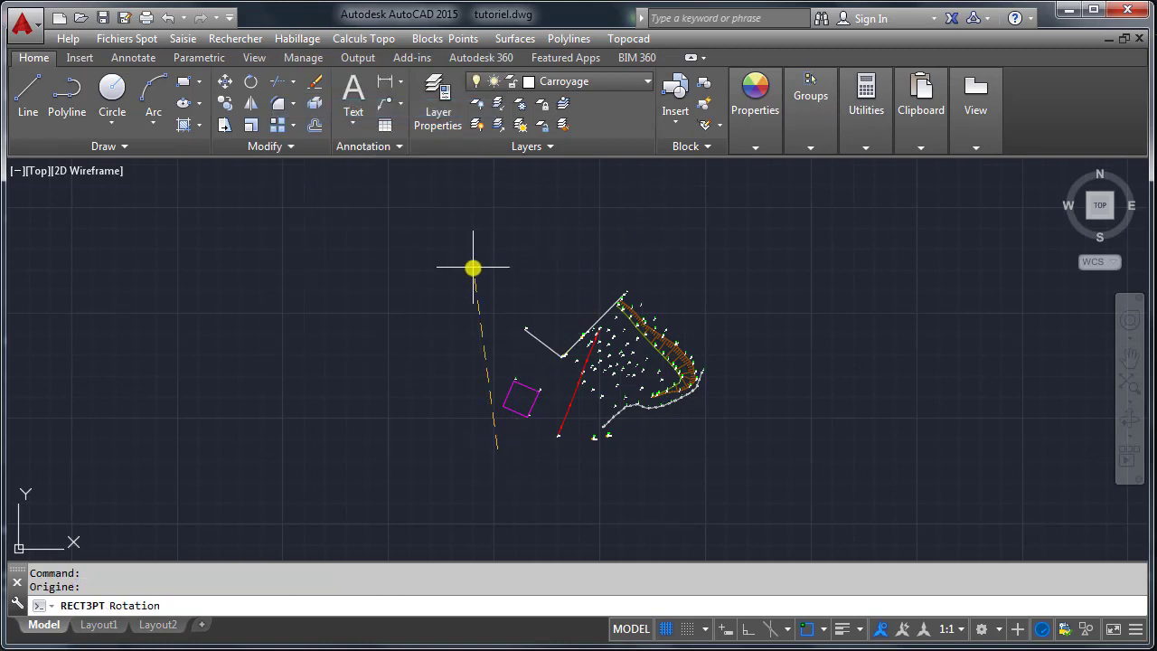
key("F8")
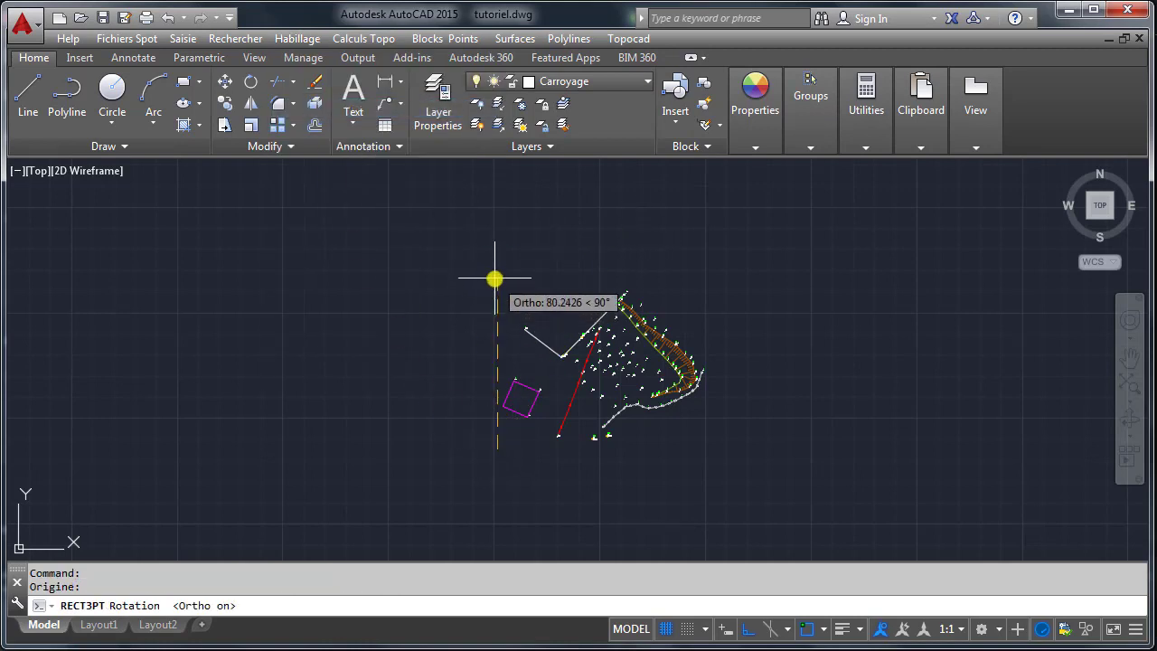
left_click(494, 276)
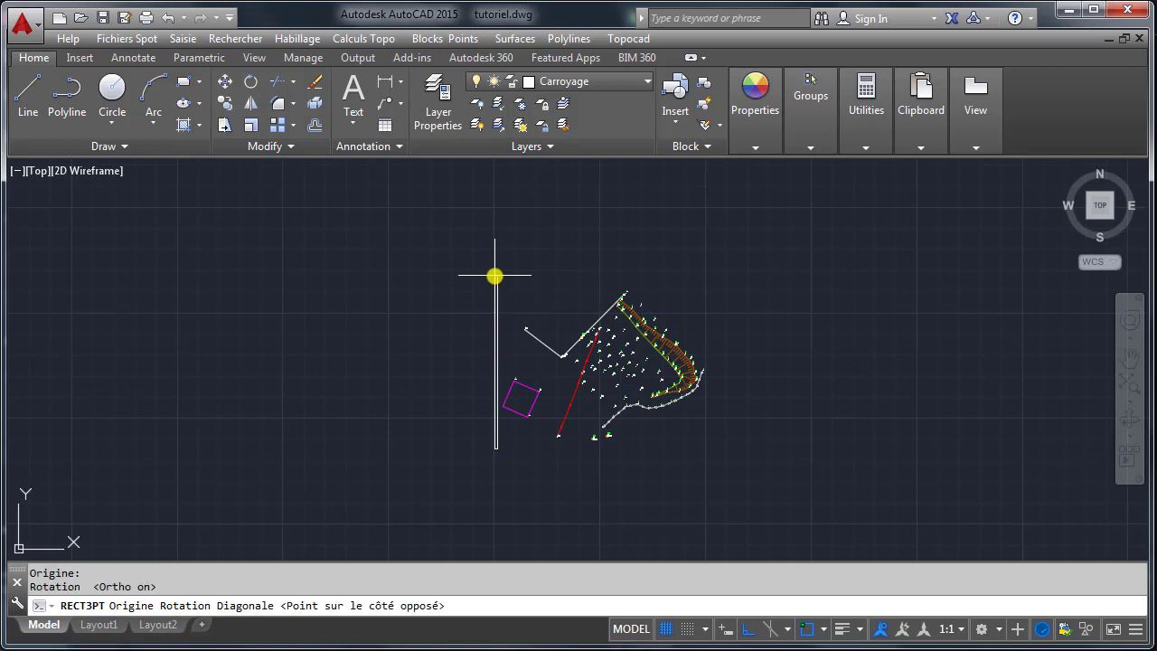
left_click(714, 326)
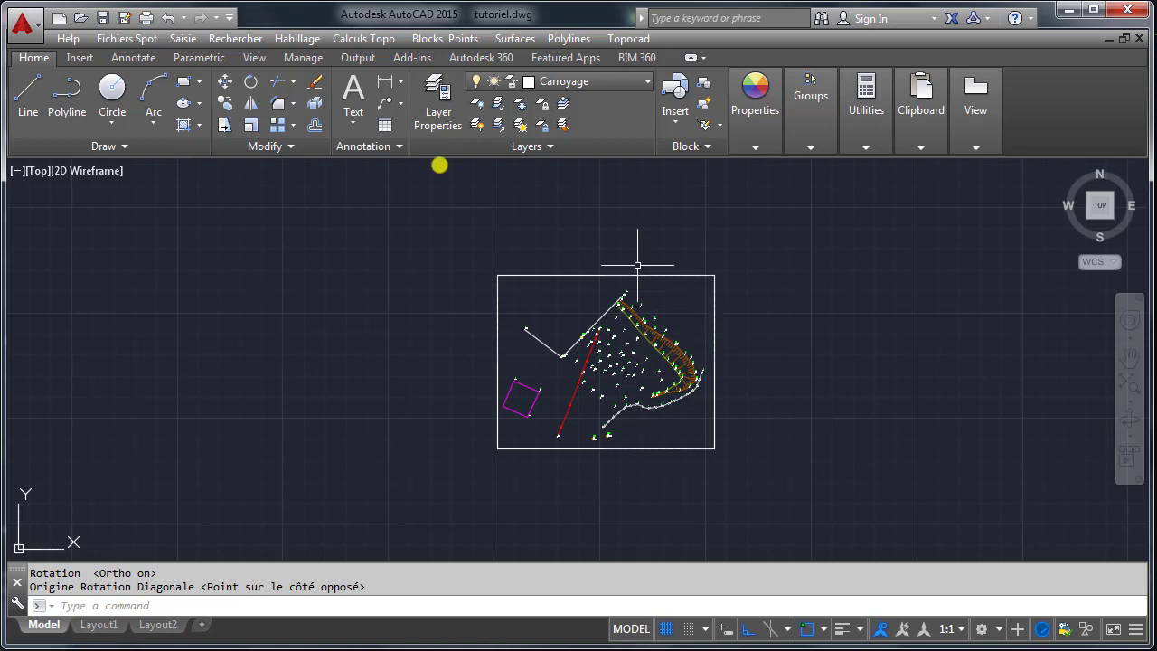
- Start a coordinate grid drawing (Dessin carroyage) with a spacing of 25 in both X and Y
left_click(307, 39)
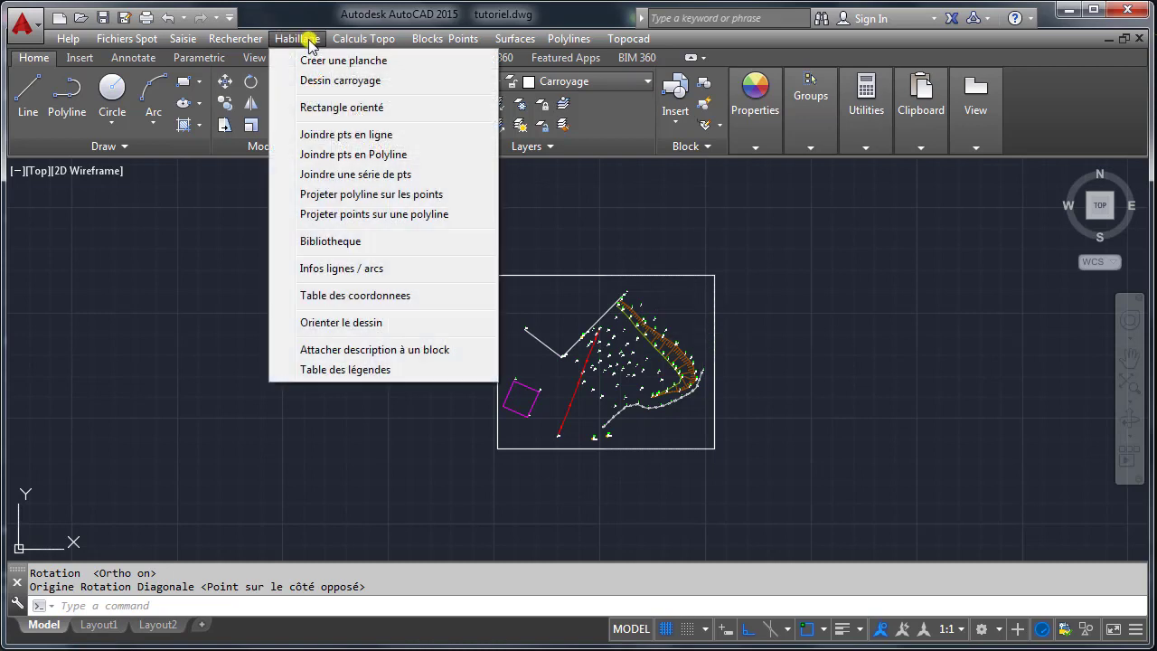
left_click(337, 82)
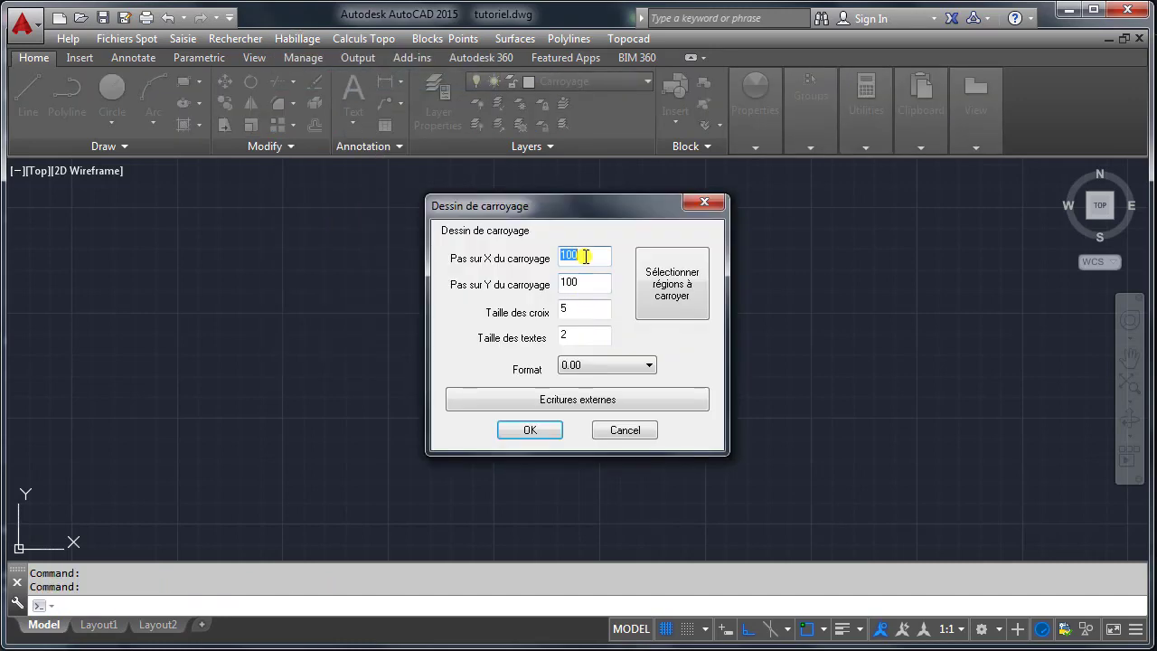
left_click(582, 258)
left_click_drag(576, 258, 491, 260)
type("25")
key("Tab")
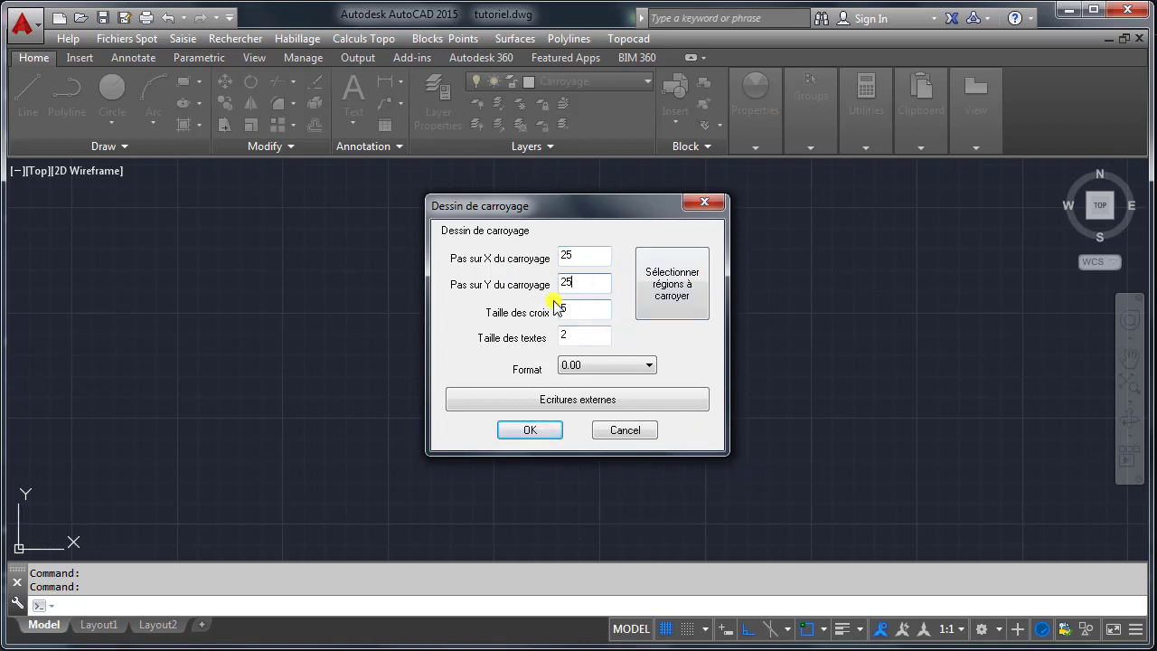
- Set the grid's cross size and text size to 0.5, keep the 0.00 format, and switch to internal labels (Ecritures internes)
left_click(582, 308)
double_click(583, 309)
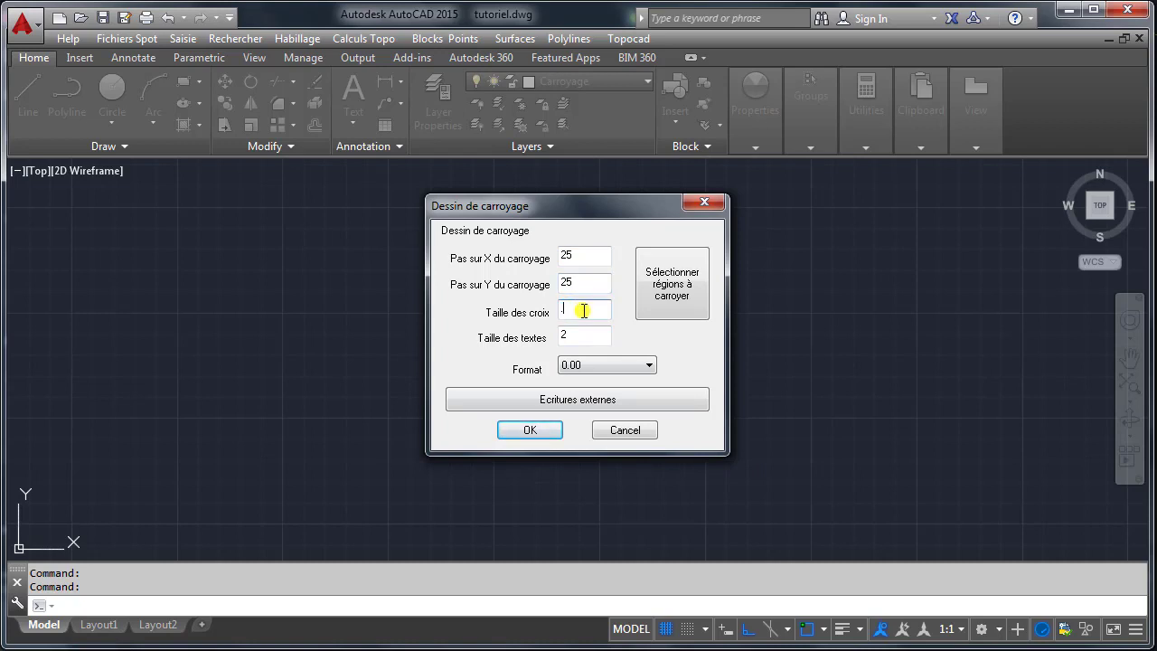
type(".5")
double_click(576, 333)
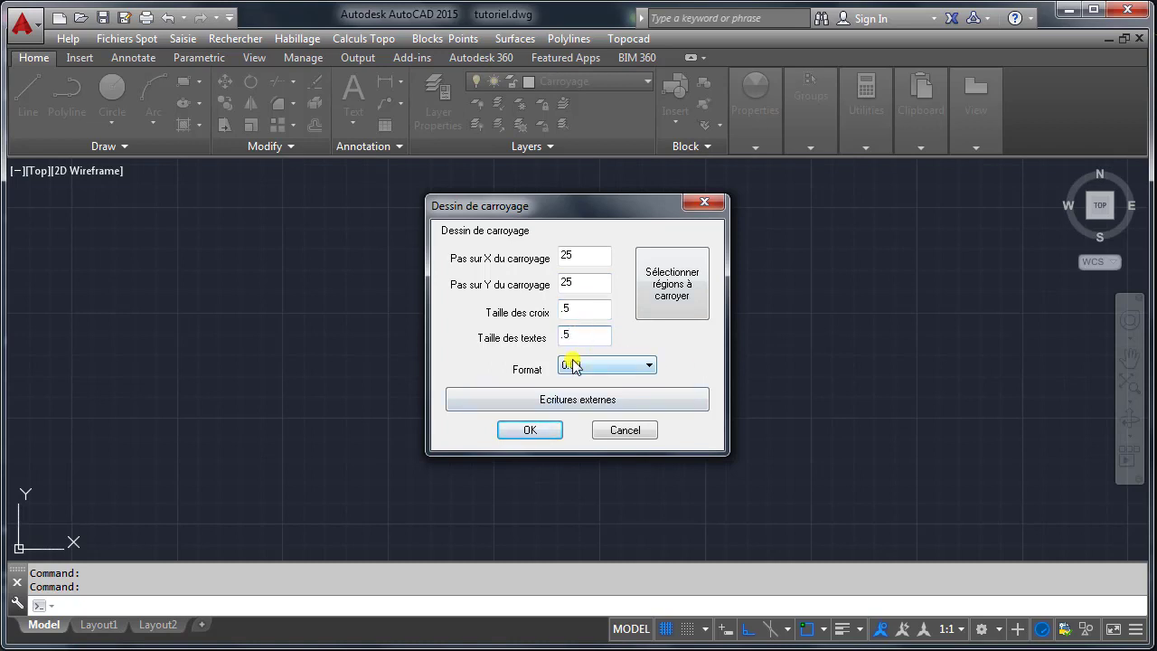
left_click(572, 365)
left_click(572, 365)
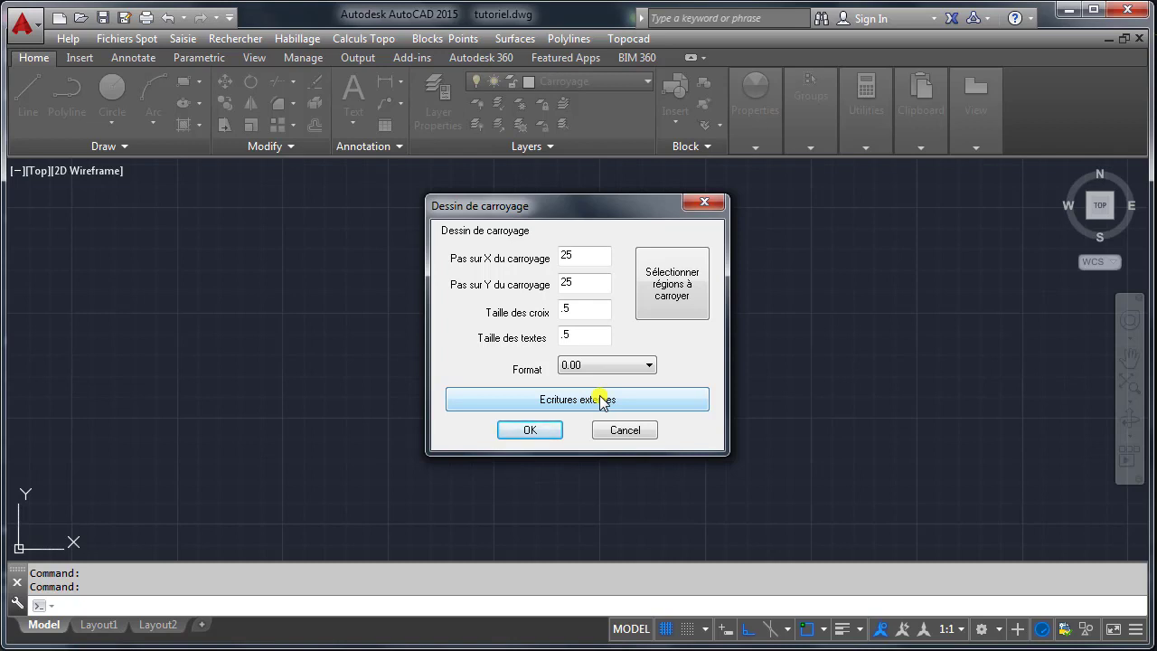
left_click(669, 406)
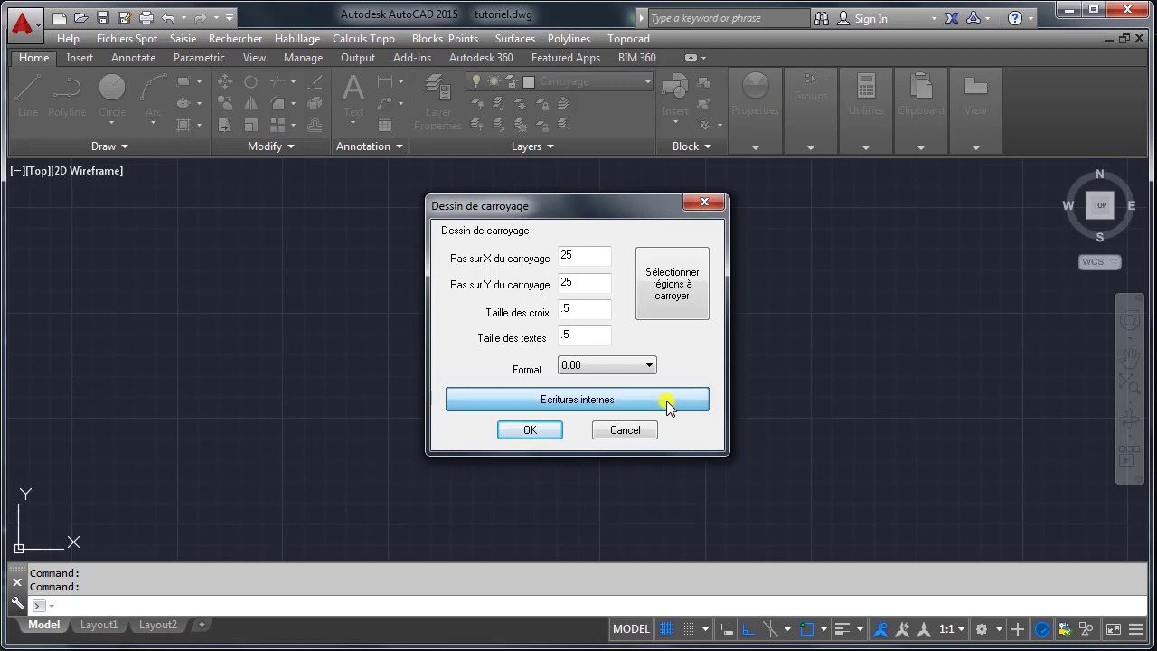
- Choose the rectangle around the survey as the region and generate the coordinate grid in it
left_click(680, 284)
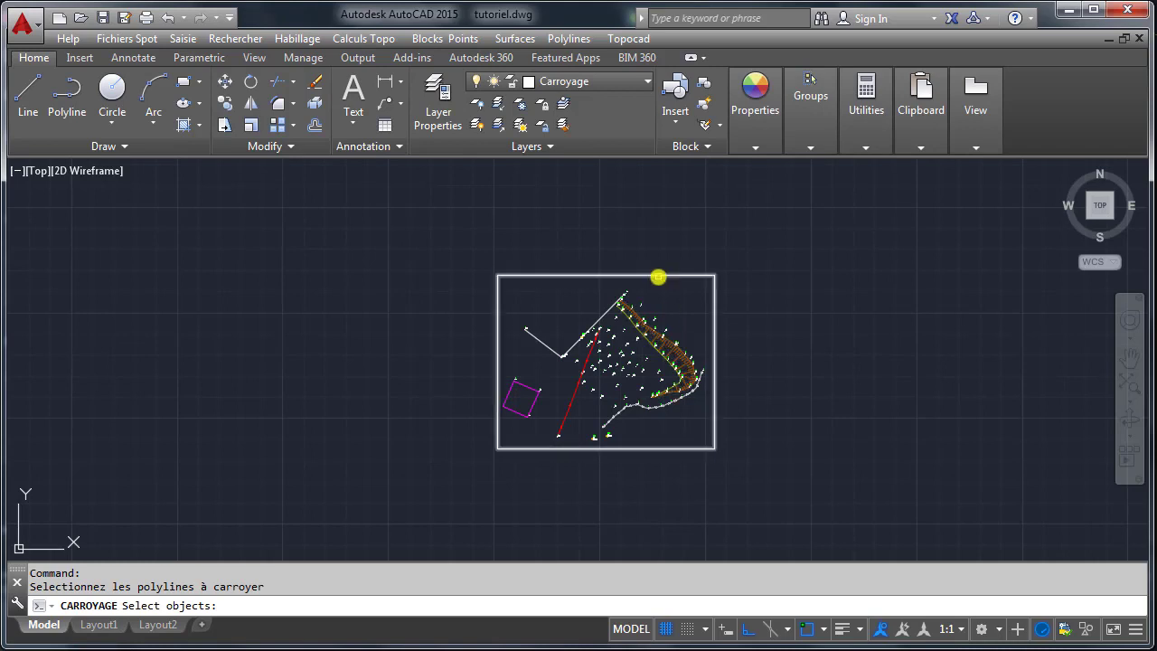
left_click(658, 277)
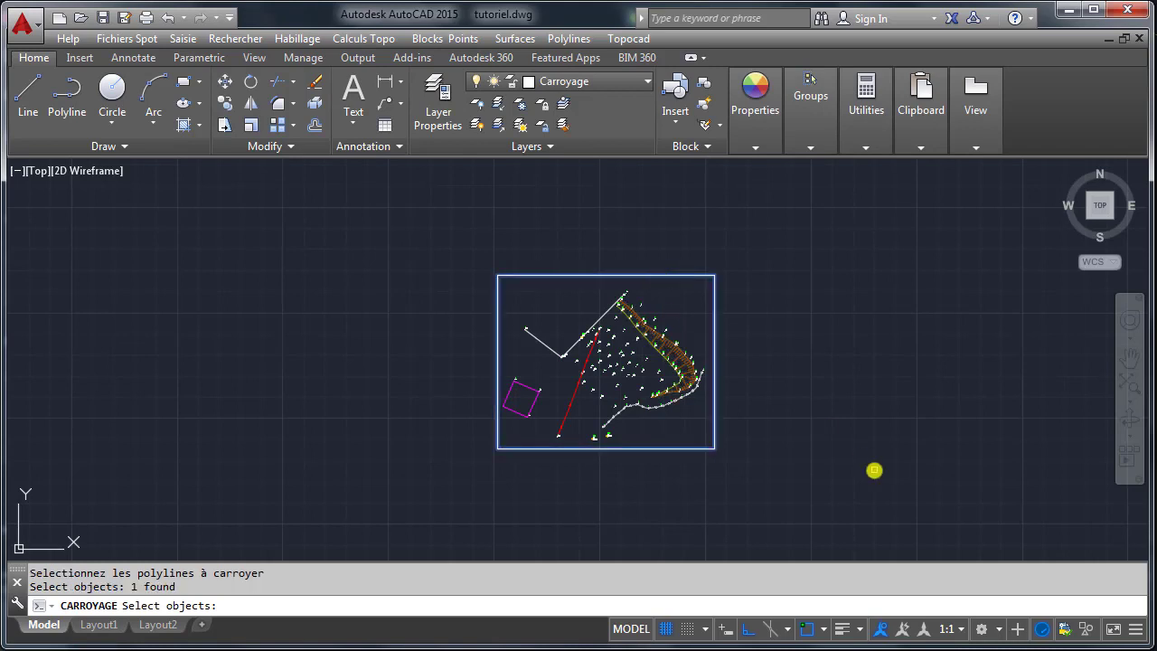
key("Return")
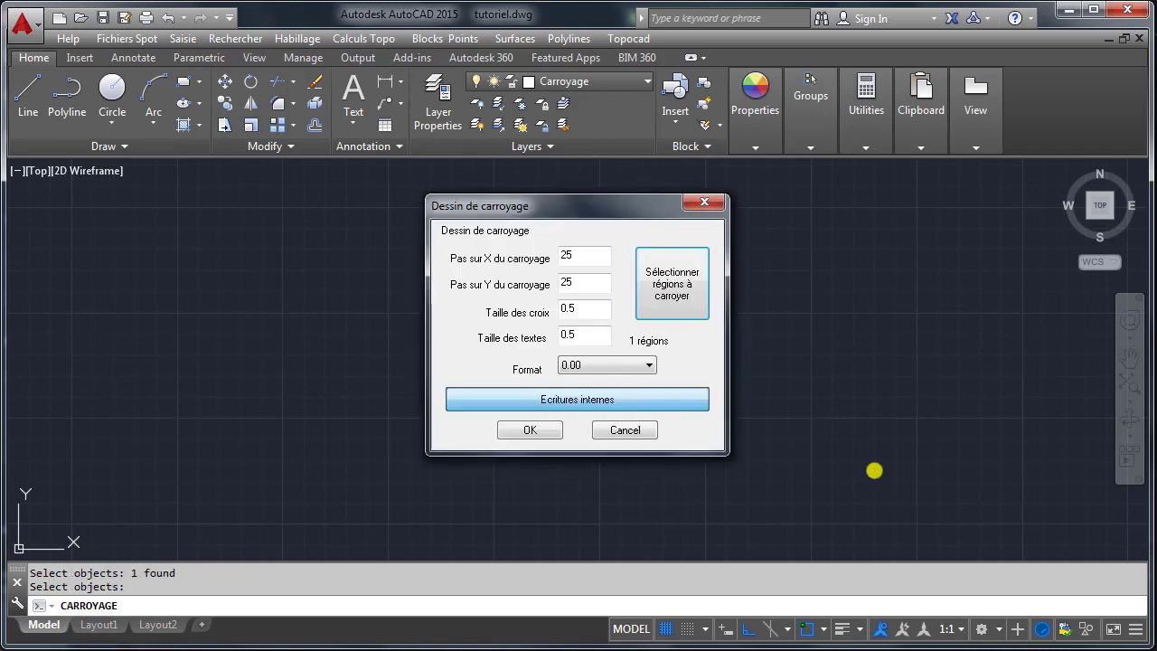
left_click(552, 435)
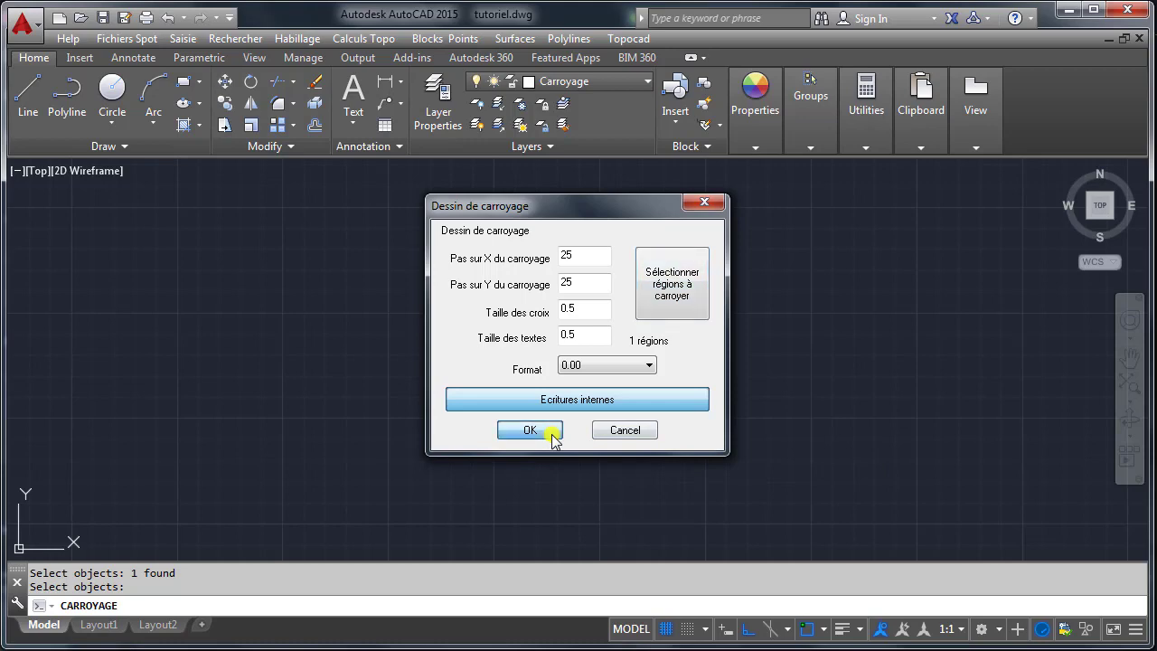
scroll(705, 307, "up", 5)
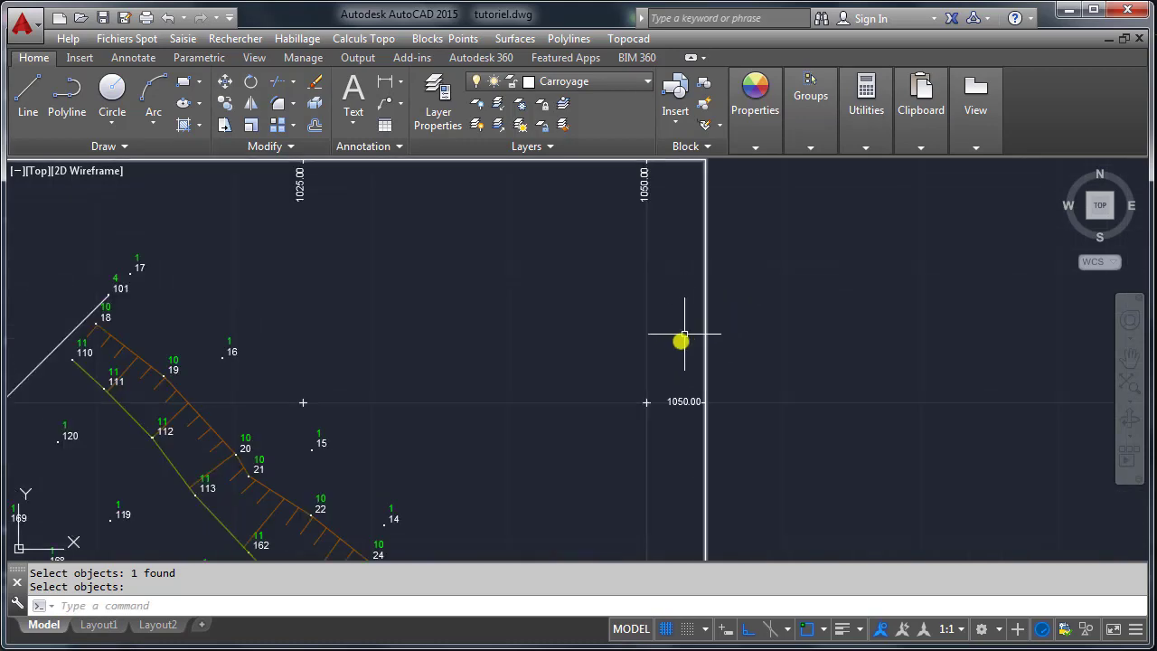
mouse_move(683, 351)
middle_mouse_down()
mouse_move(726, 338)
mouse_move(1069, 315)
middle_mouse_up()
middle_click_drag(613, 313, 993, 453)
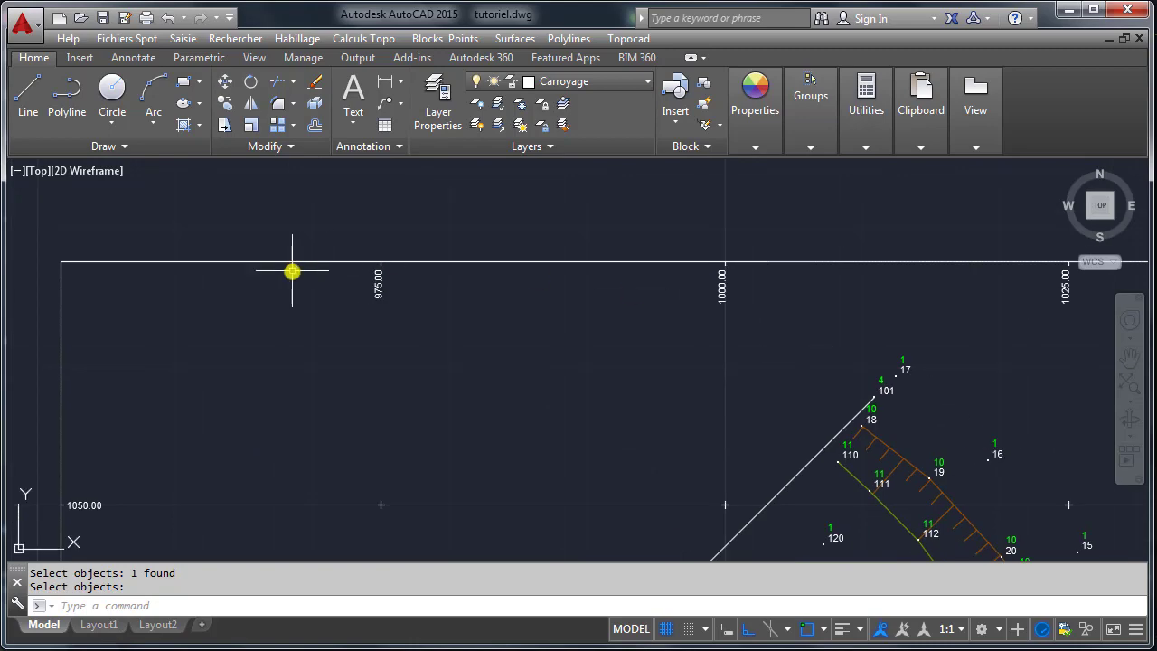
scroll(406, 277, "down", 6)
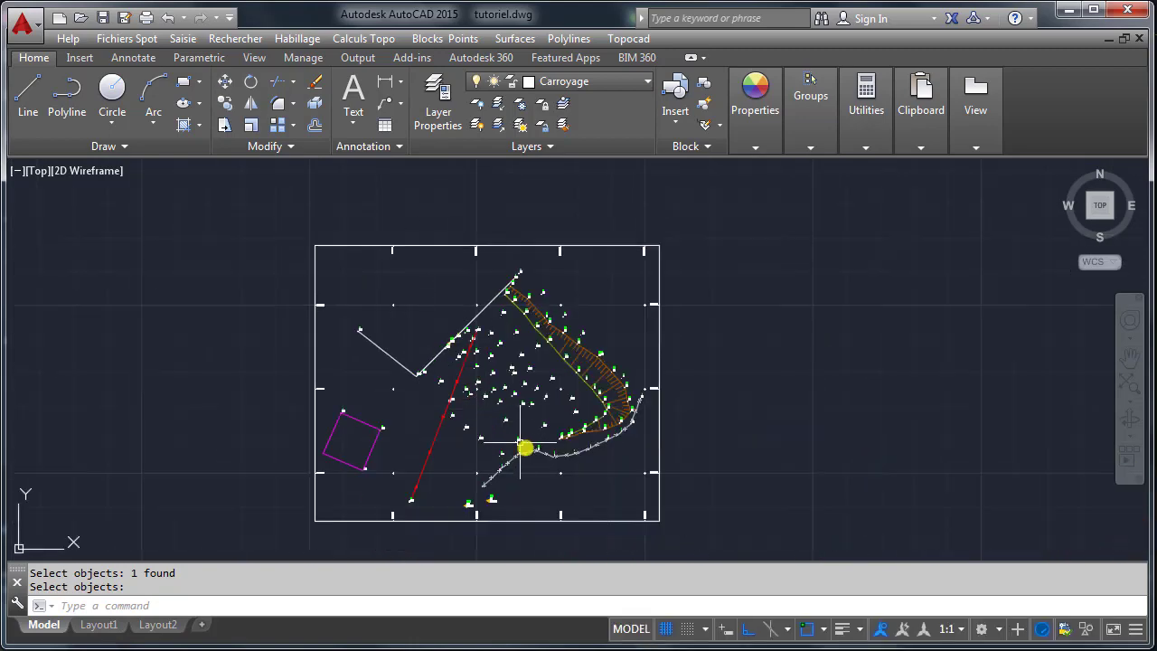
mouse_move(555, 444)
middle_mouse_down()
mouse_move(588, 403)
mouse_move(535, 406)
mouse_move(511, 422)
middle_mouse_up()
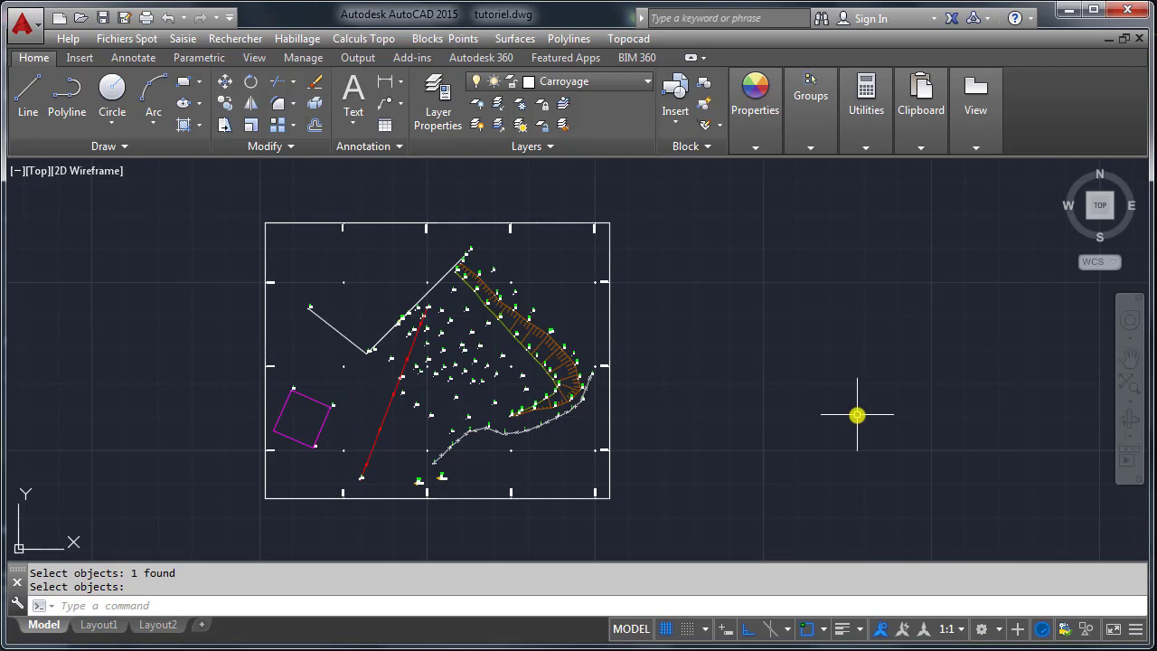
- Draw a closed seven-sided freehand polyline in the empty area east of the gridded rectangle, with ortho mode off
left_click(75, 106)
left_click(859, 229)
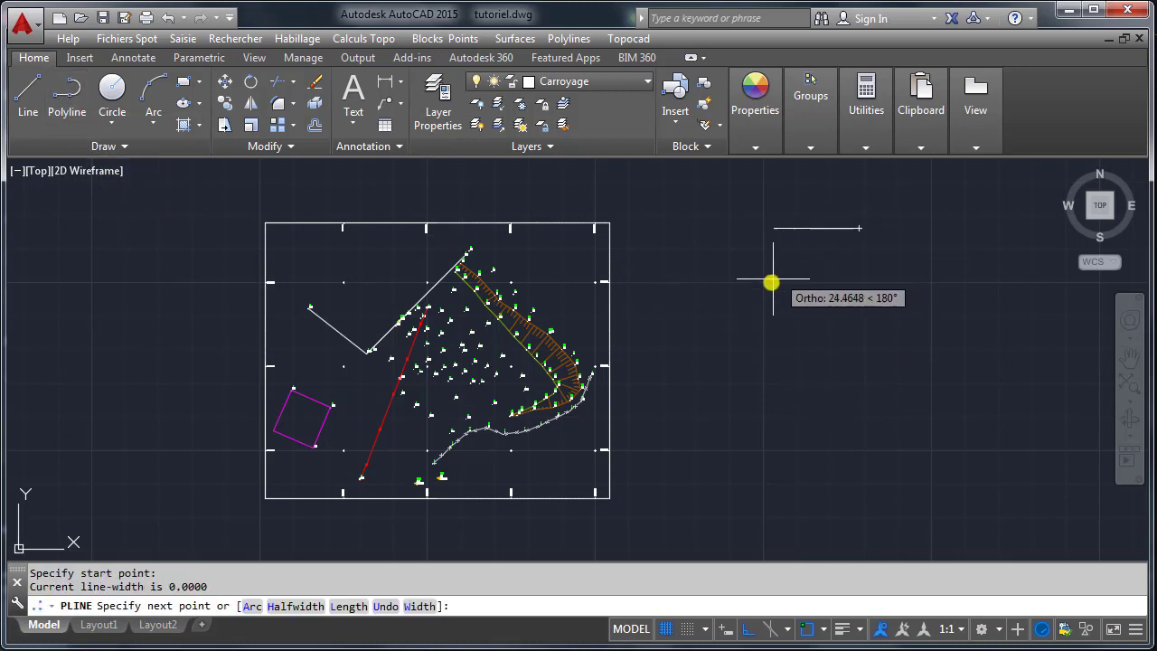
key("F8")
left_click(769, 300)
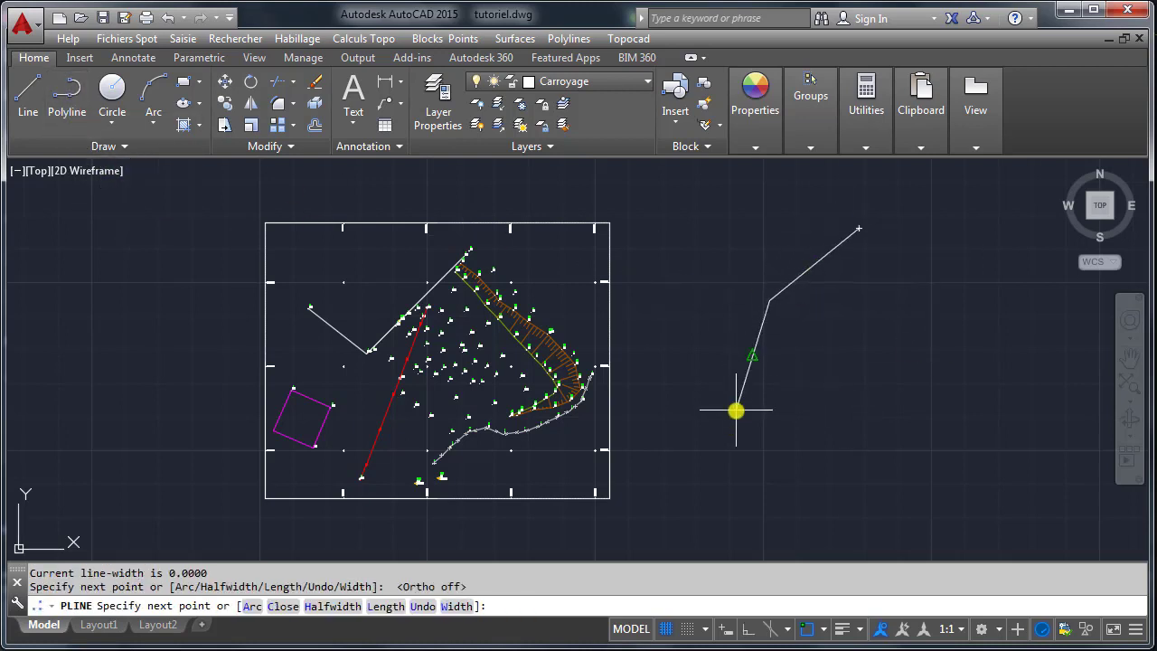
left_click(737, 412)
left_click(807, 494)
left_click(898, 523)
left_click(999, 466)
left_click(955, 342)
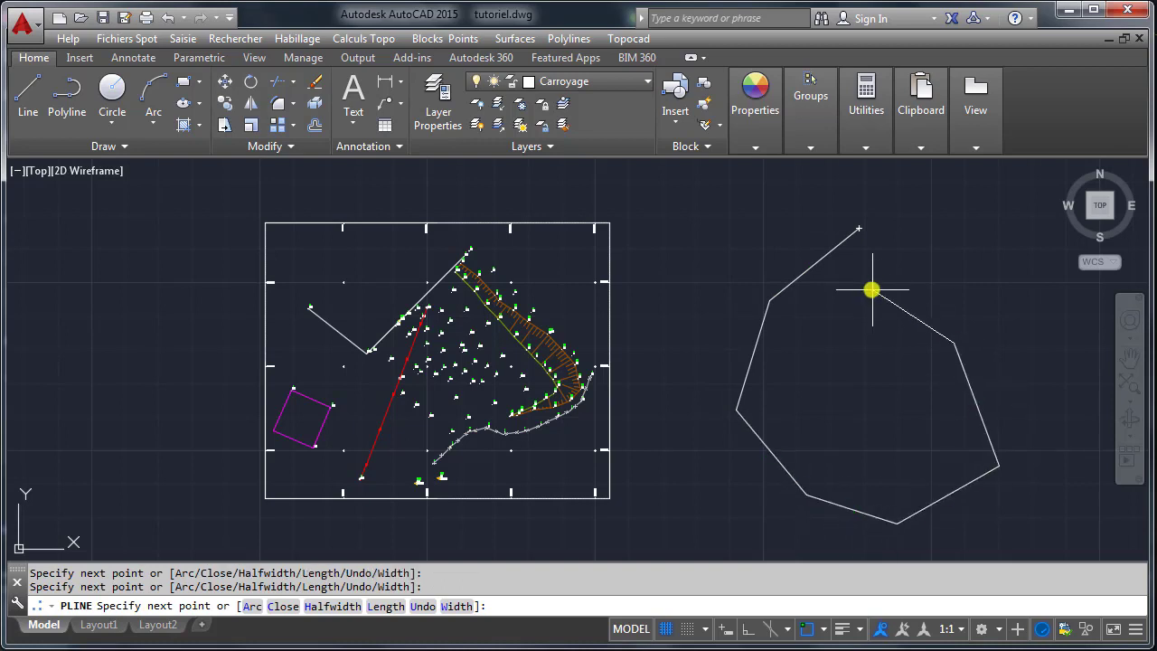
type("c")
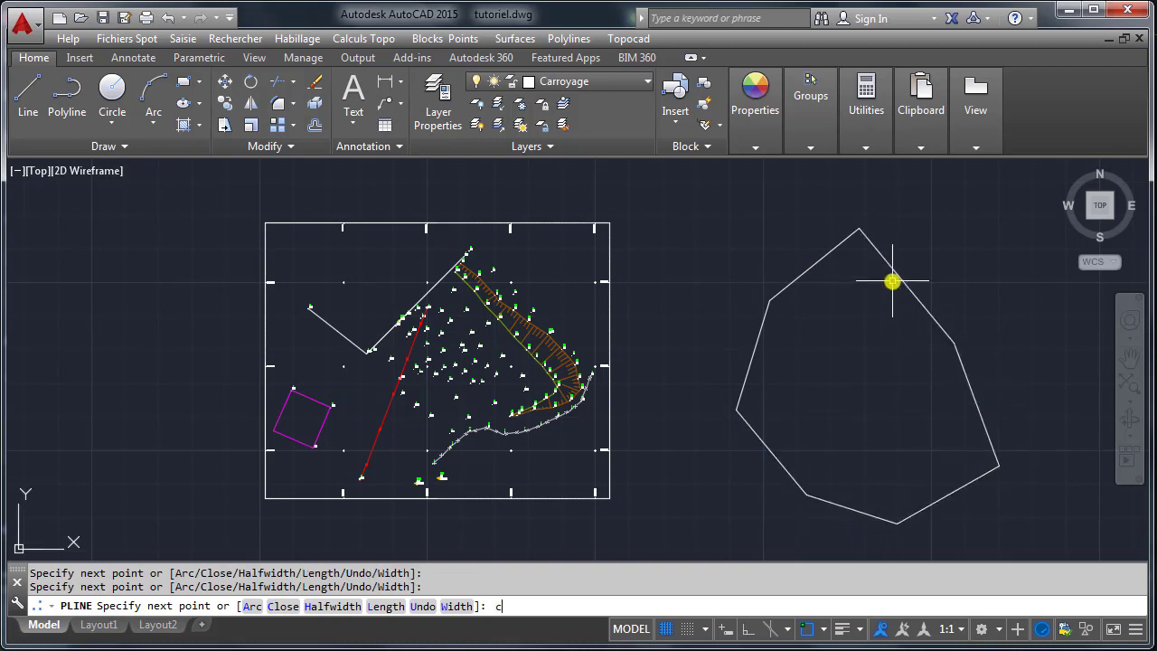
key("Return")
- Draw a large tilted oriented rectangle just east of the seven-sided polyline
scroll(796, 323, "down", 5)
middle_click_drag(896, 356, 613, 276)
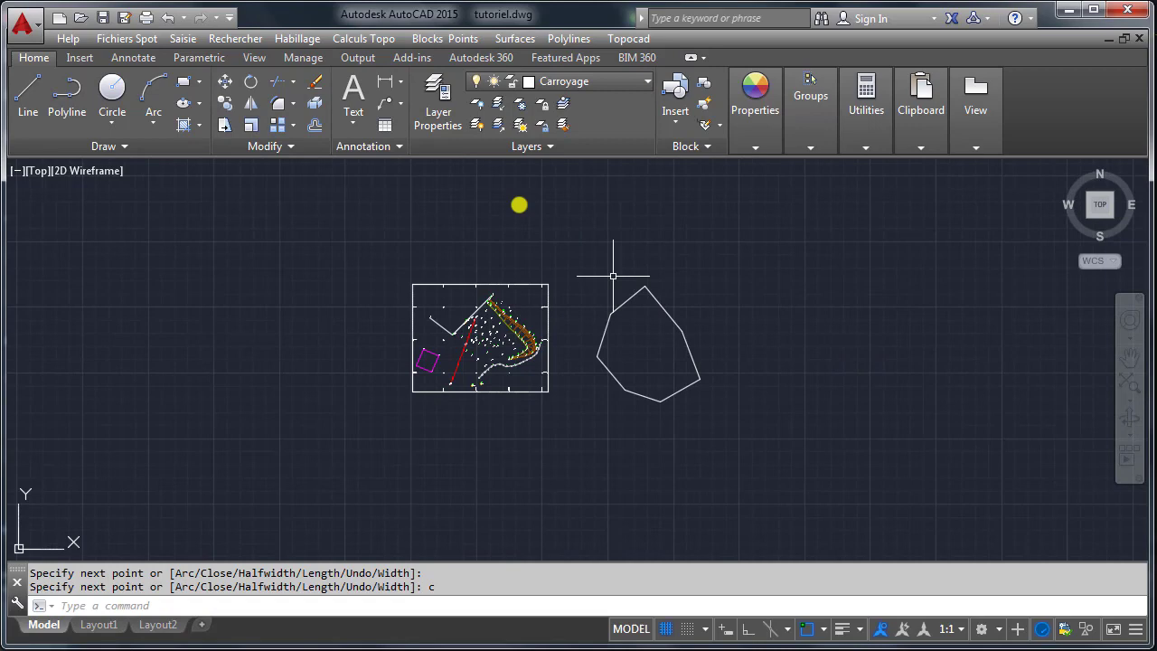
left_click(255, 39)
mouse_move(298, 39)
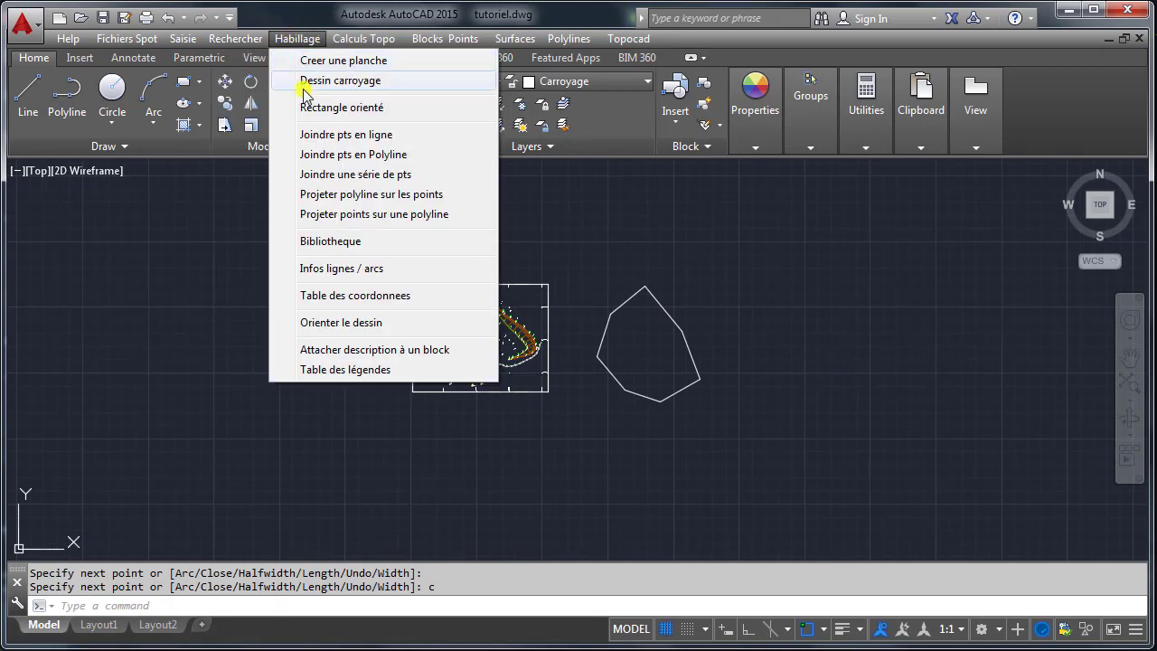
left_click(306, 105)
left_click(729, 321)
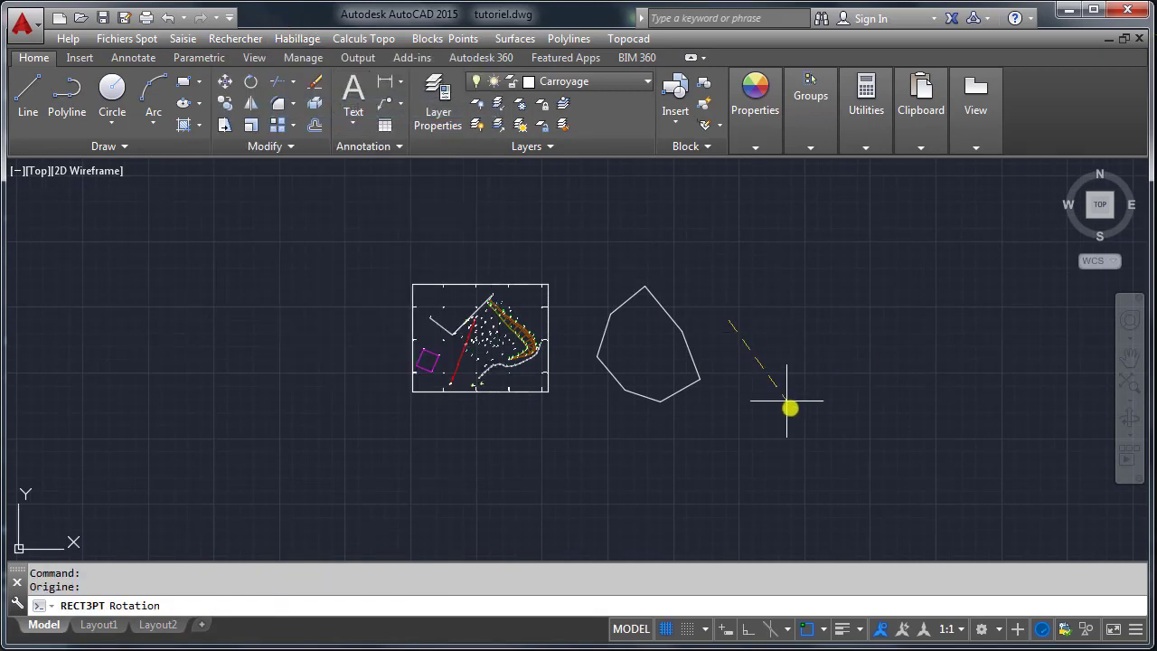
left_click(796, 419)
left_click(974, 299)
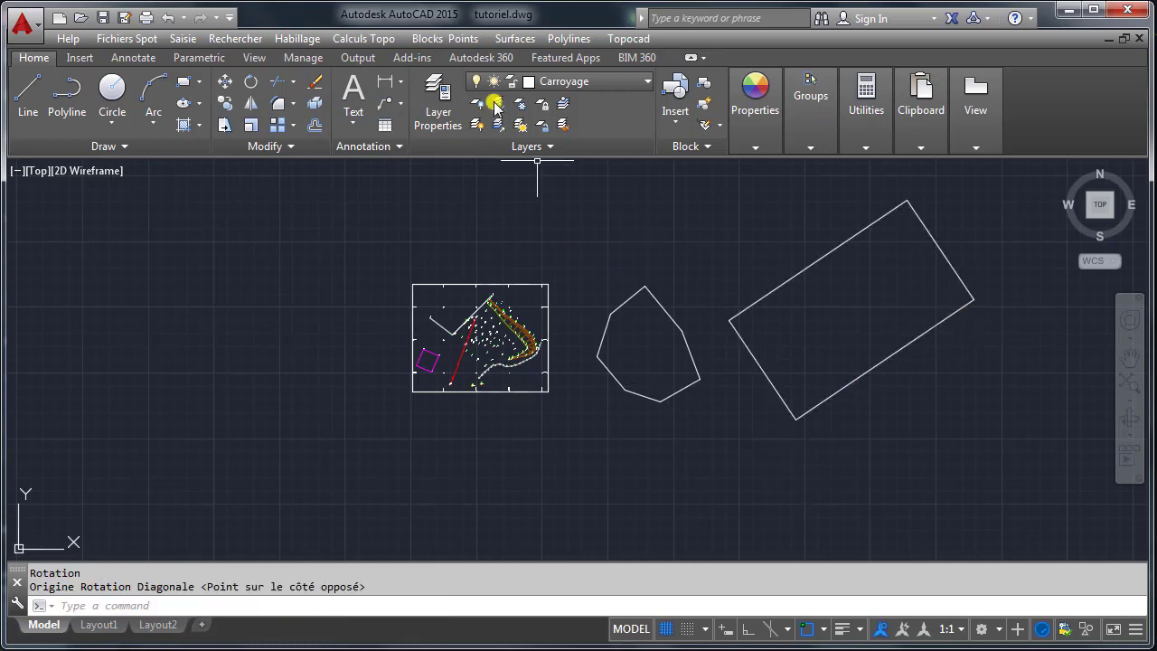
- Start a new coordinate grid (Dessin carroyage) with its X and Y spacing both set to 25
left_click(295, 39)
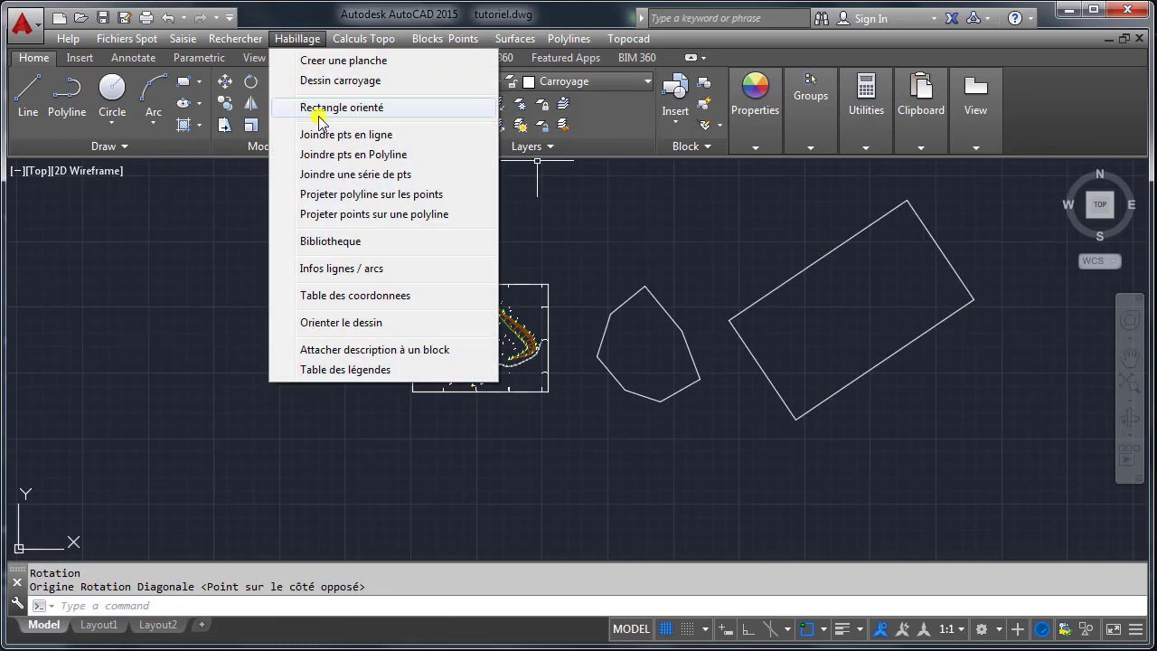
left_click(312, 81)
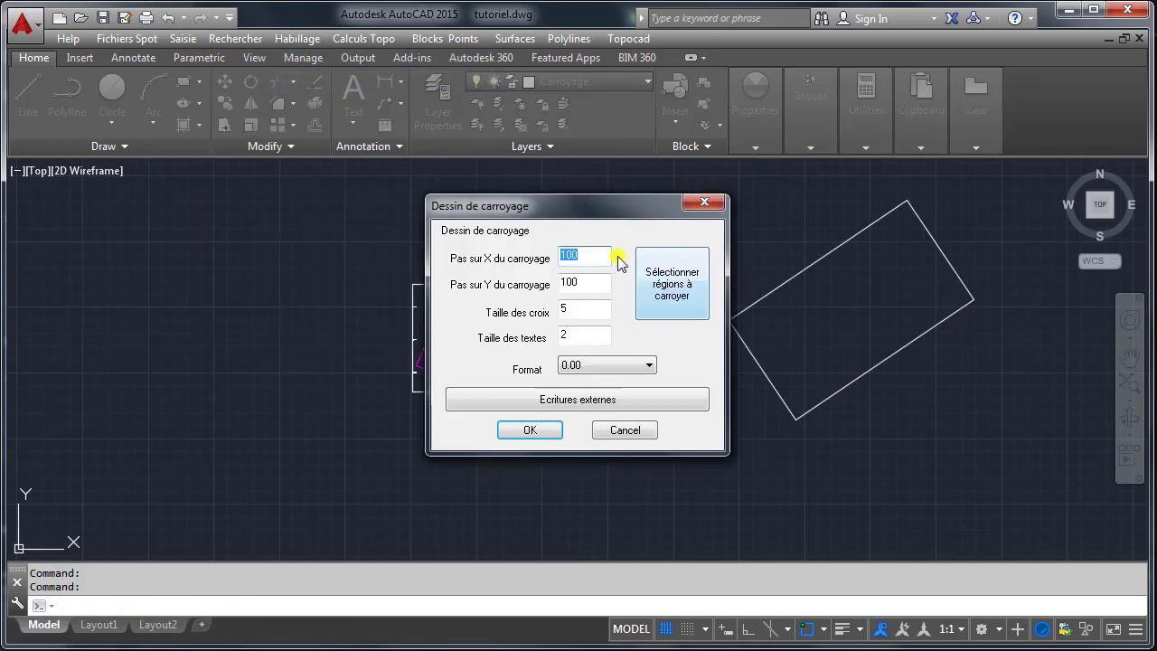
type("25")
key("Tab")
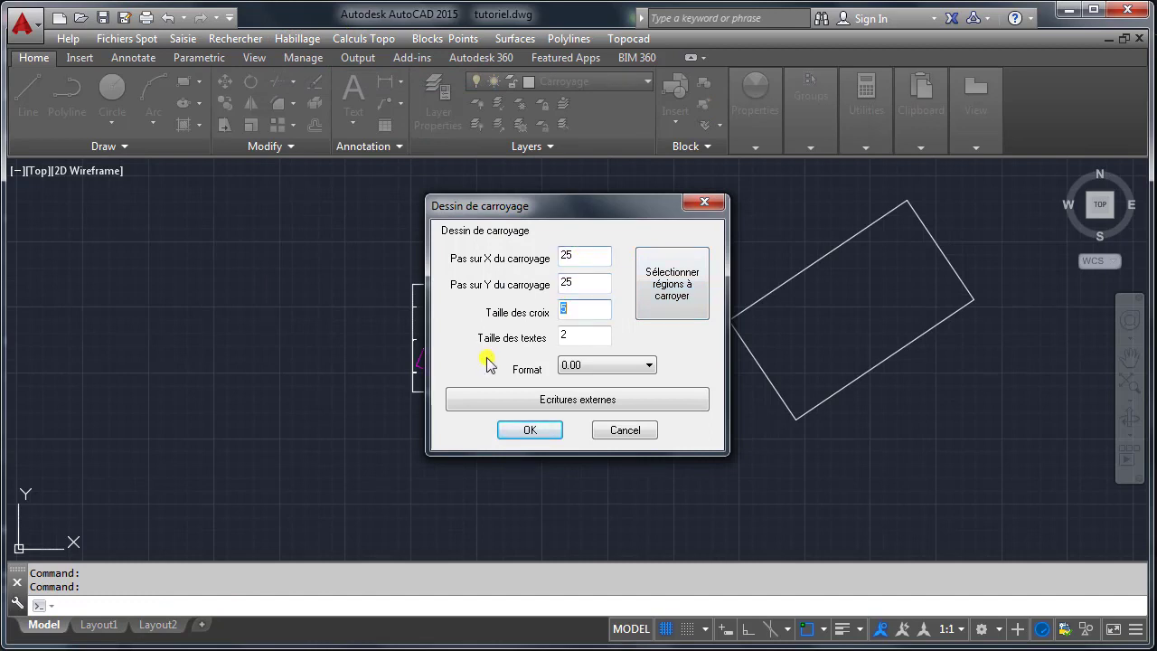
- Choose the seven-sided polyline and the tilted rectangle as regions and generate the coordinate grid in both
left_click(671, 283)
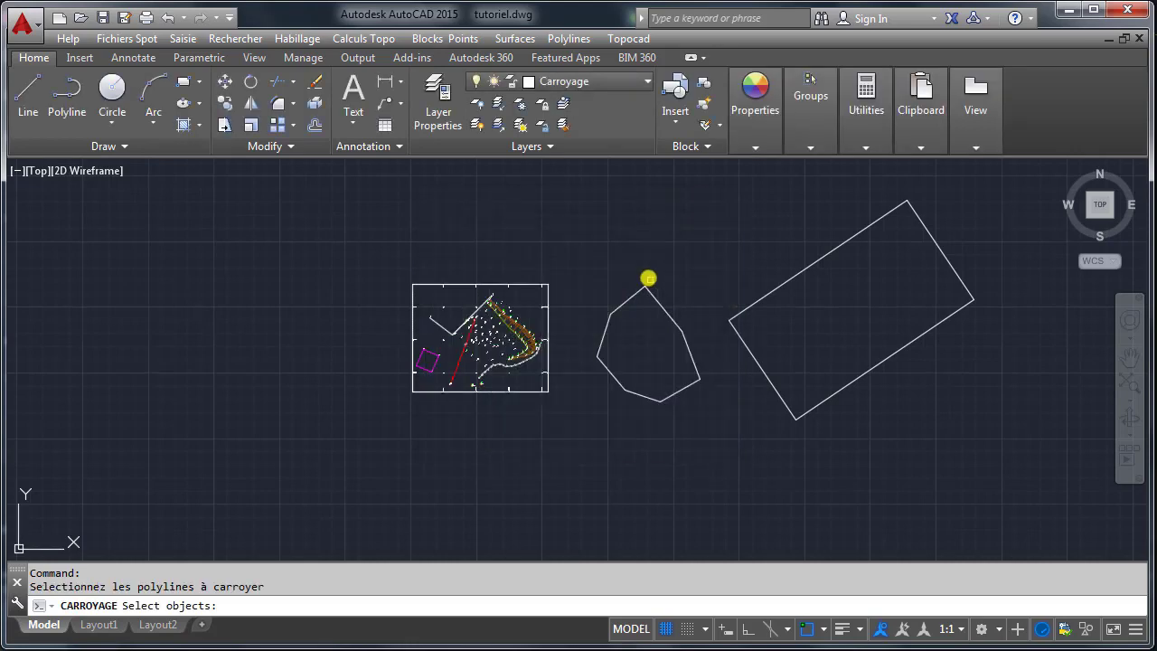
left_click(650, 292)
left_click(801, 272)
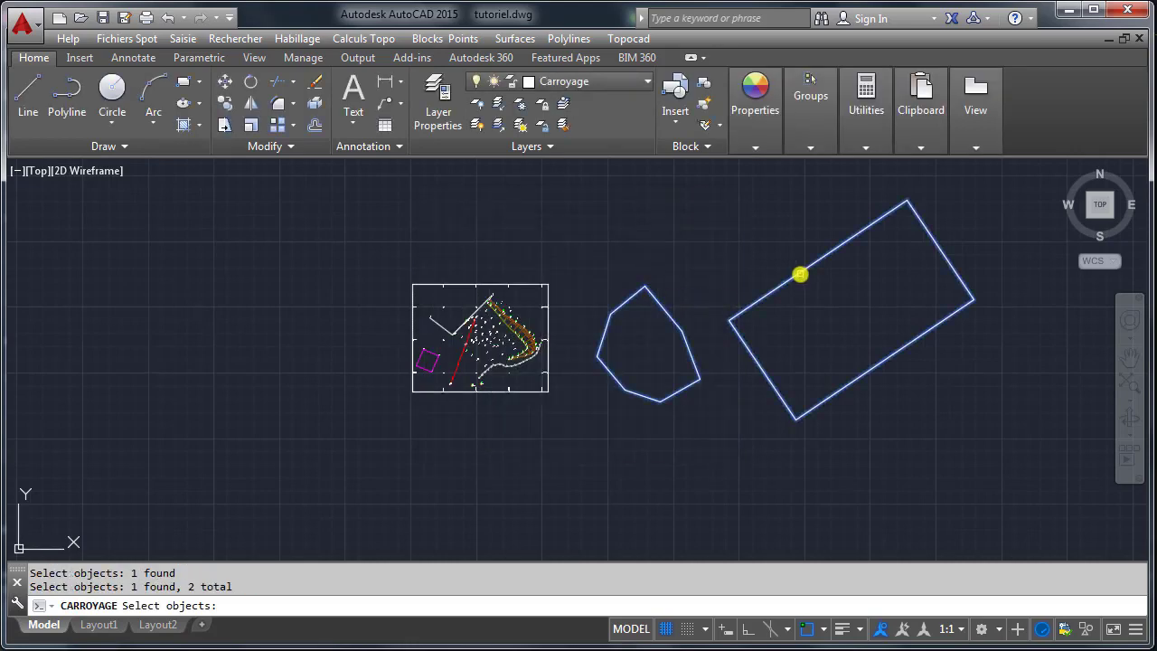
key("Return")
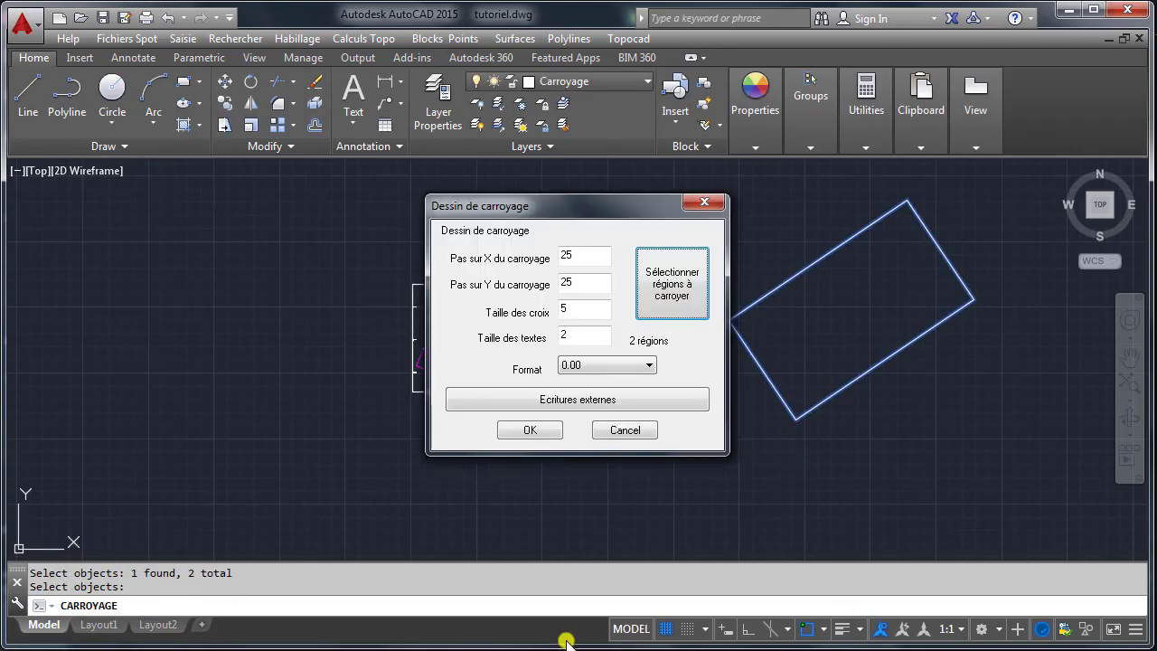
left_click(529, 431)
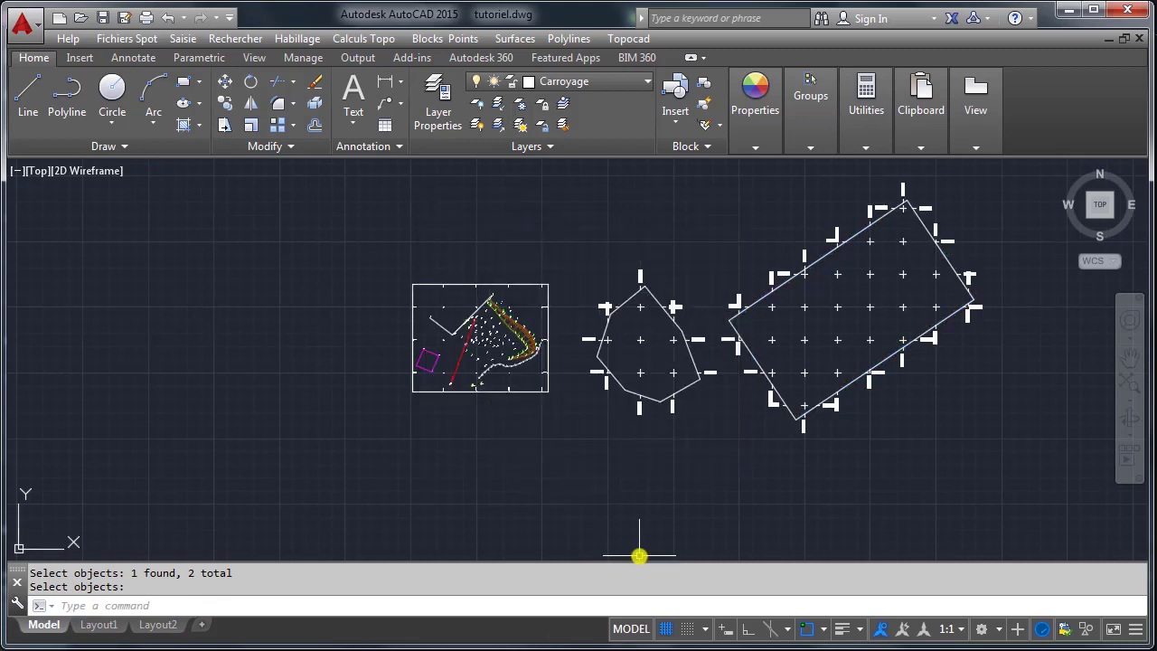
scroll(876, 372, "up", 5)
scroll(892, 458, "down", 3)
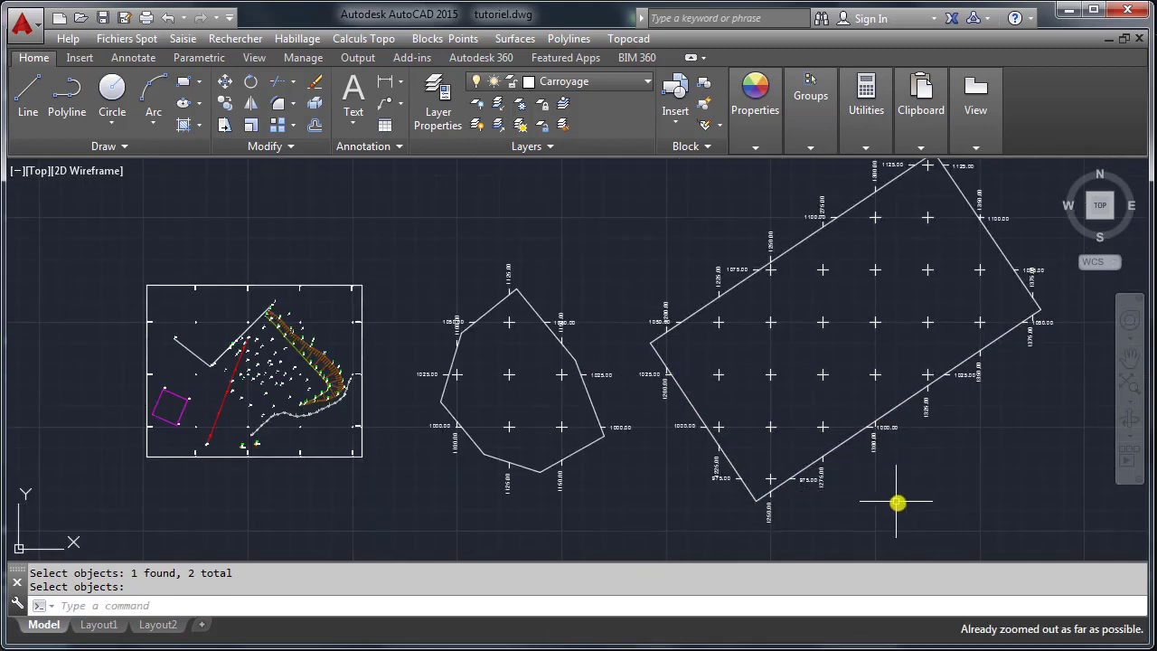
- Delete the seven-sided polyline and the tilted rectangle together with their grids, keeping the gridded rectangle around the survey
left_click_drag(948, 519, 577, 311)
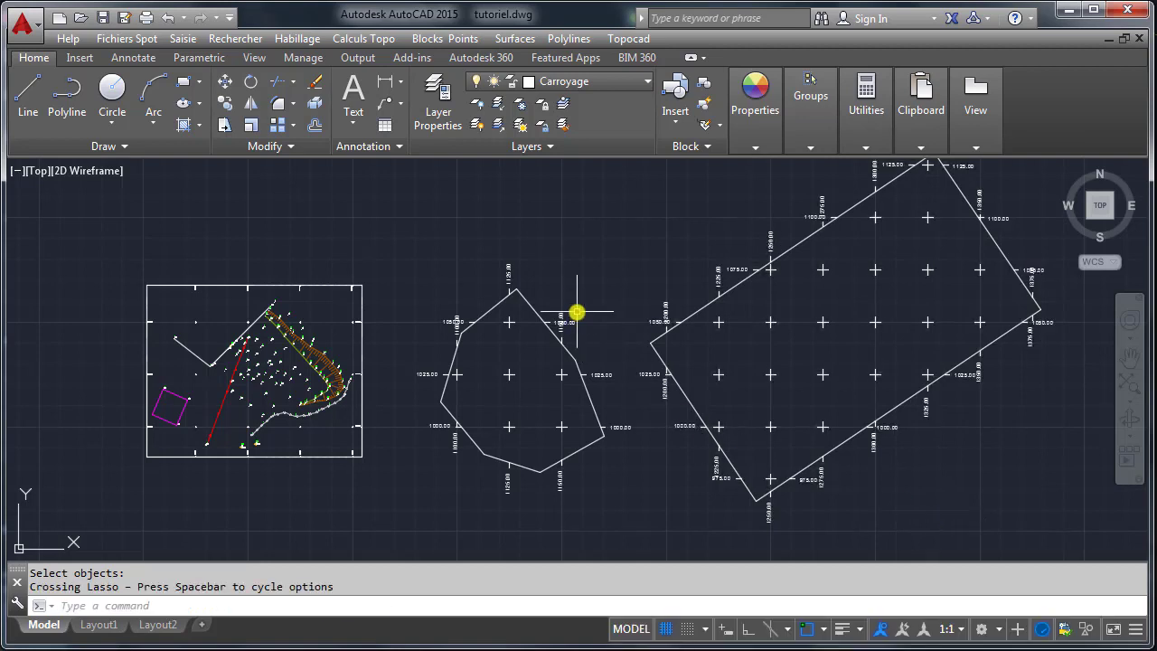
left_click(908, 500)
left_click(495, 222)
key("Delete")
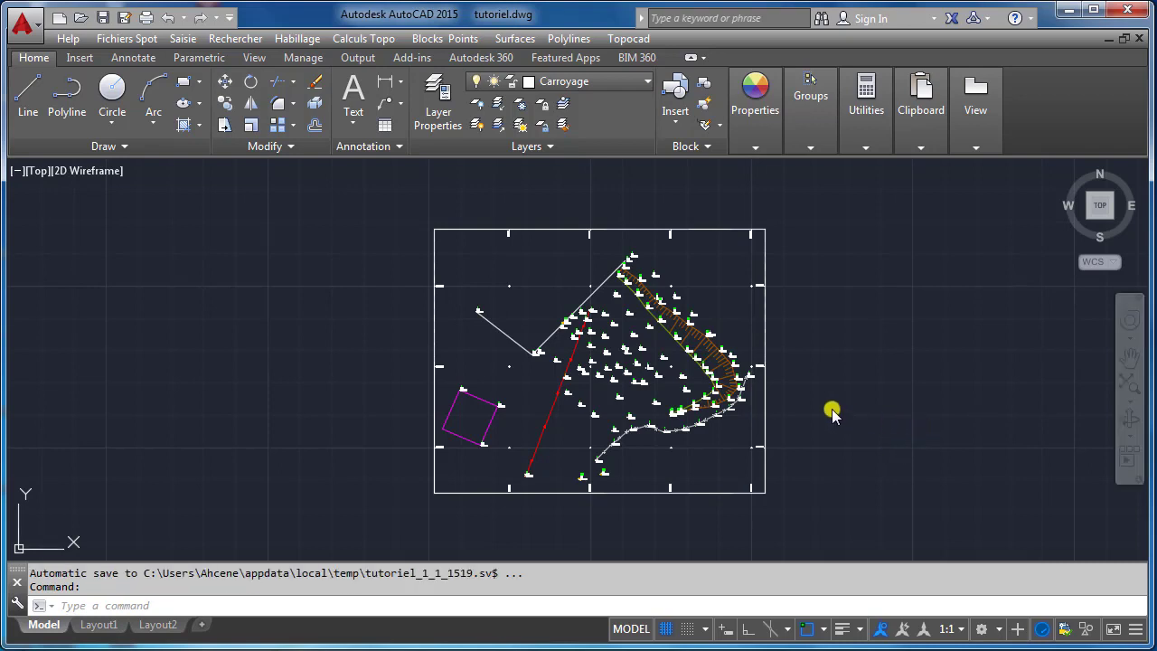
scroll(665, 398, "up", 8)
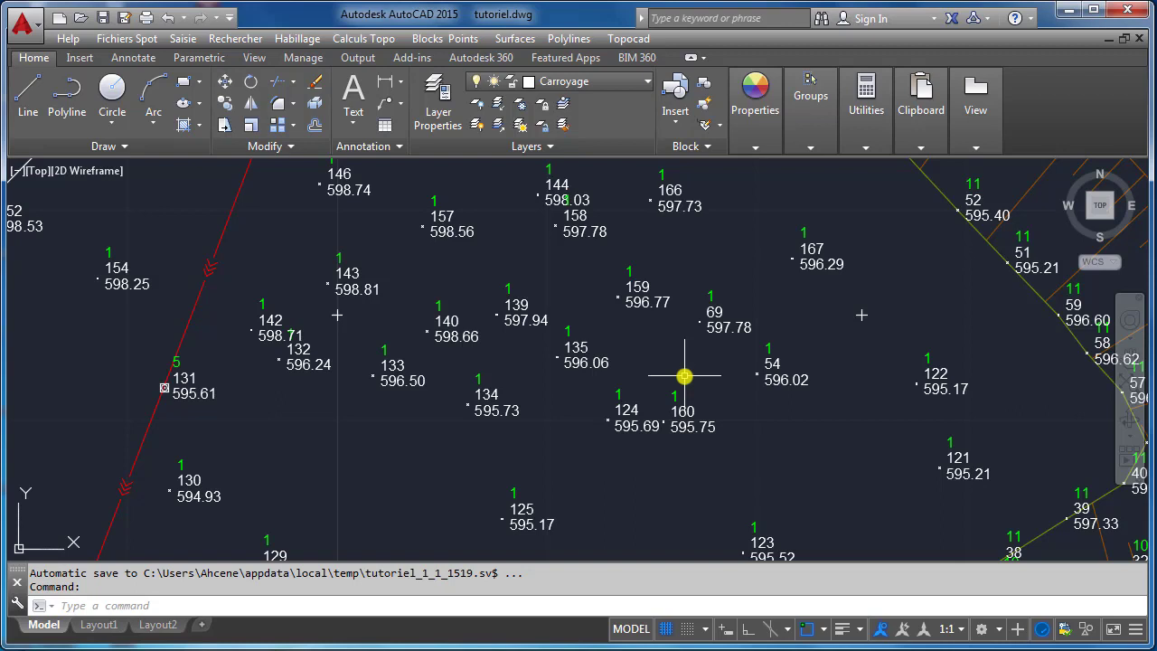
left_click(595, 81)
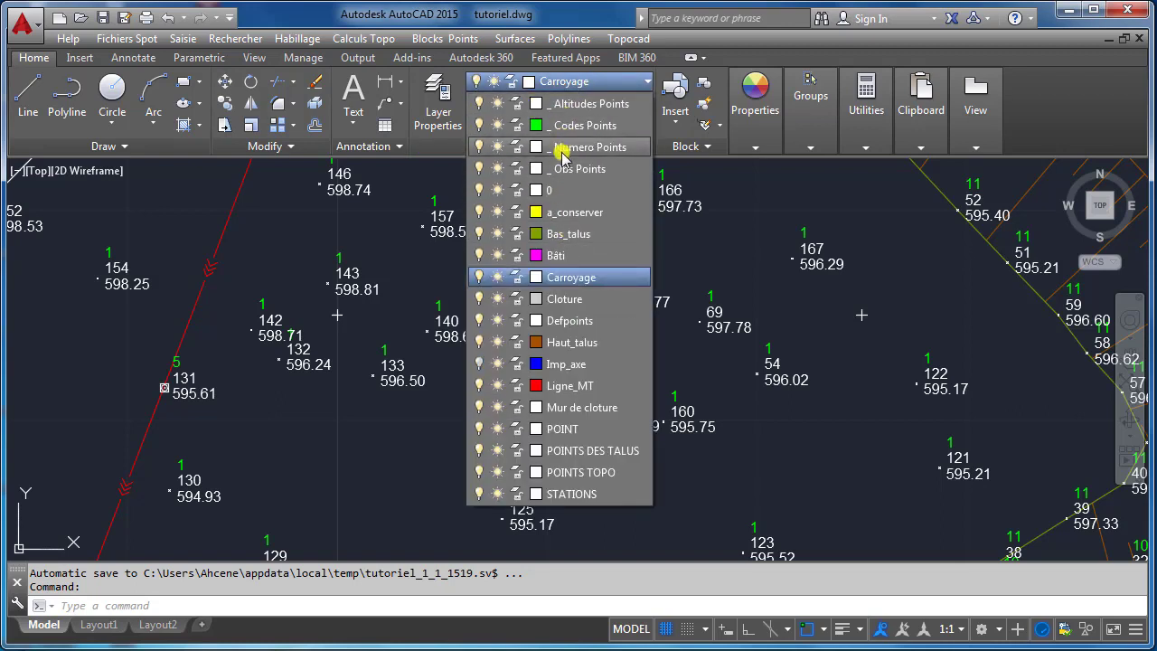
left_click(721, 235)
scroll(718, 251, "down", 7)
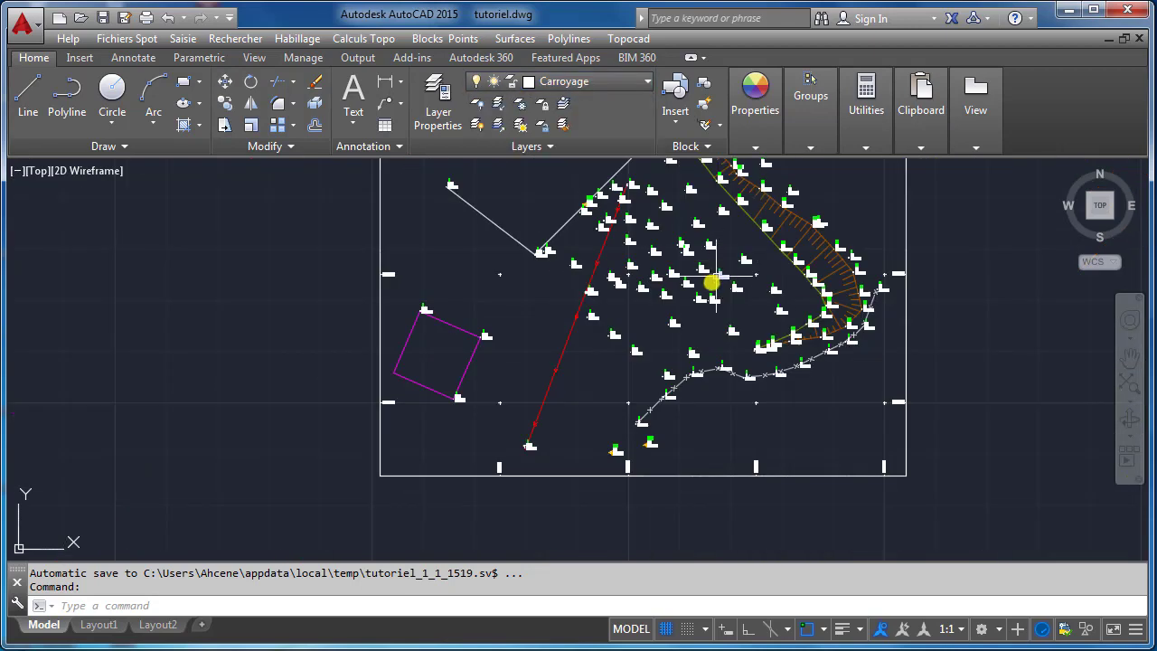
middle_click_drag(676, 334, 666, 367)
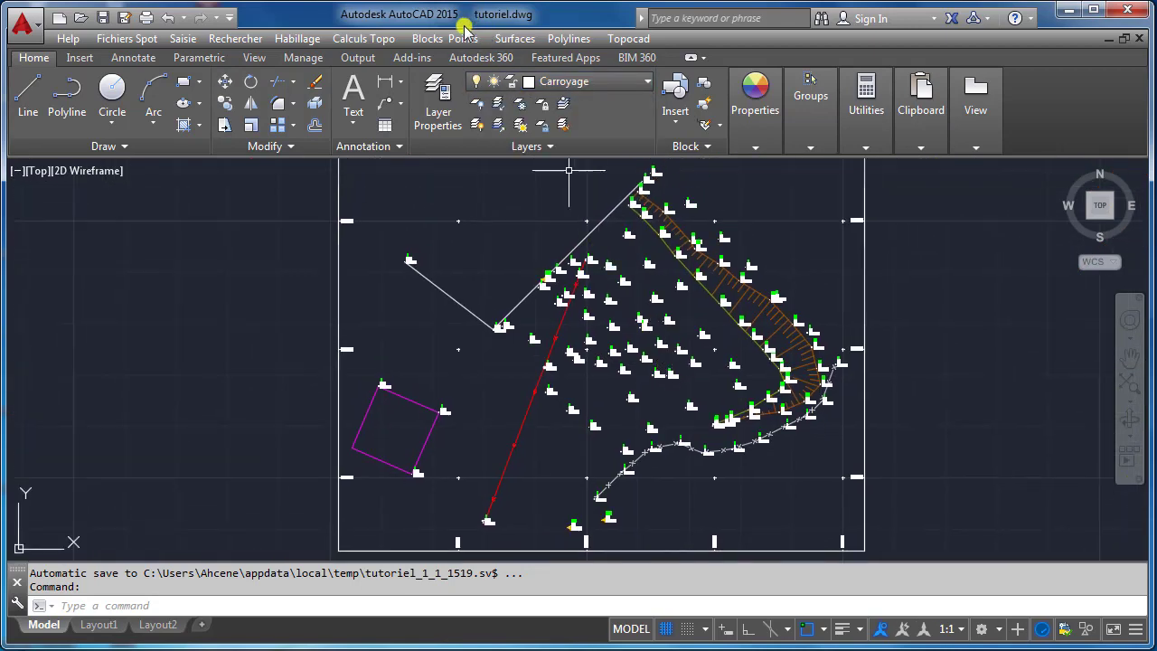
- Hide the numbers (Numeros) and codes and show the elevations (Cotes) for all survey points, leaving Obs as is
left_click(452, 38)
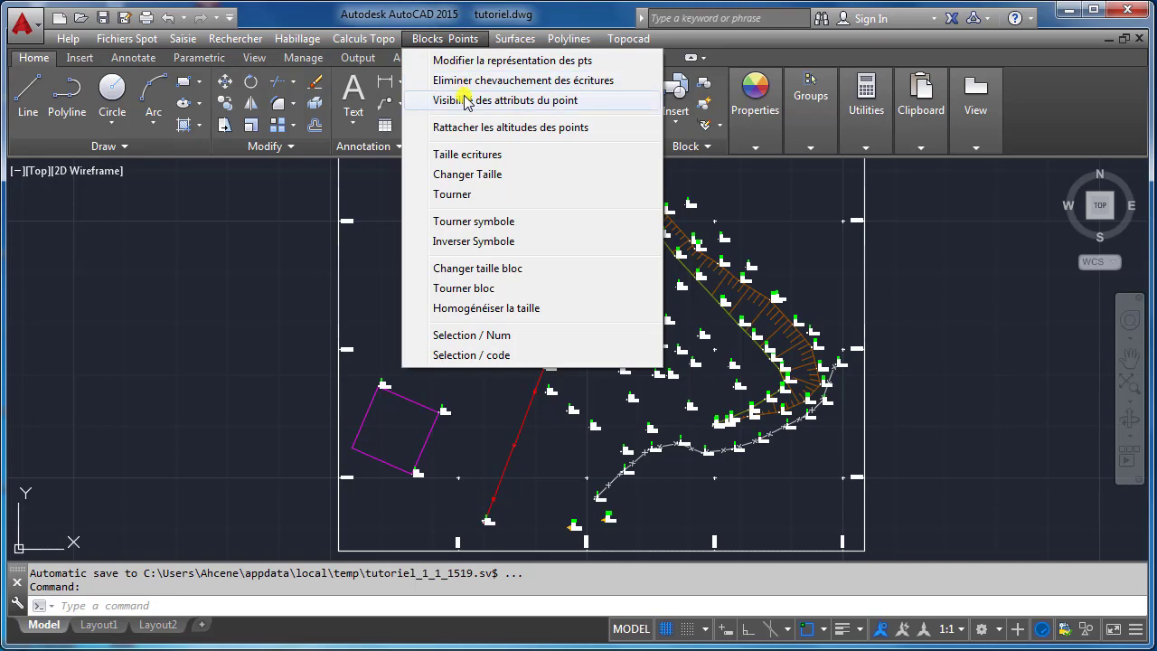
left_click(465, 99)
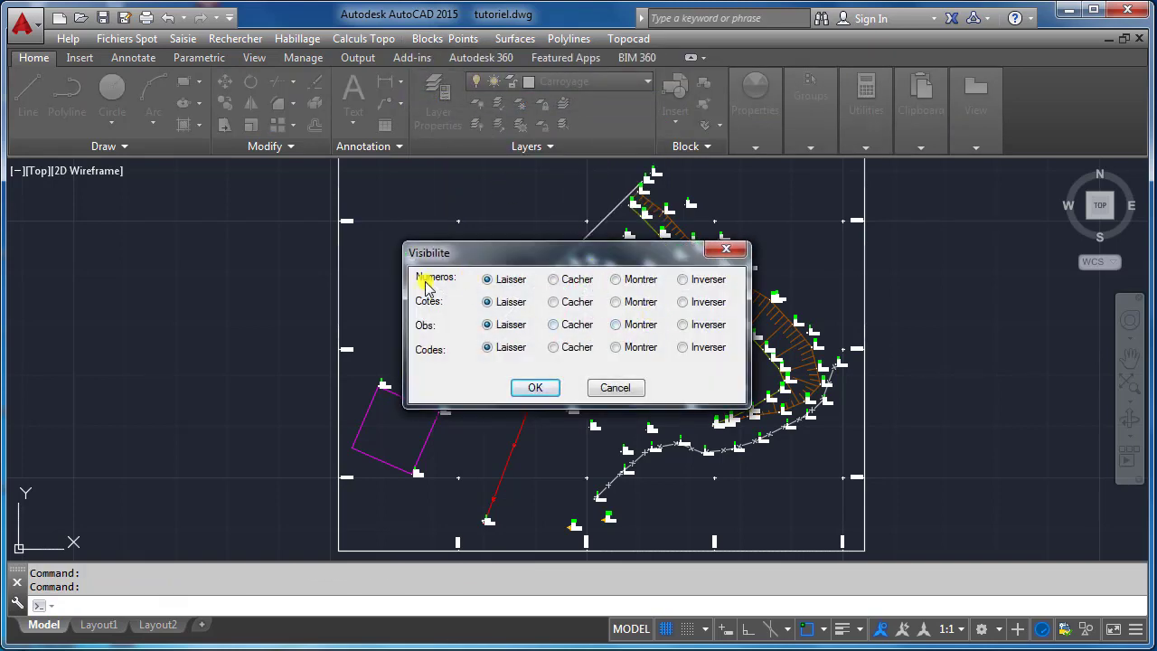
left_click(579, 281)
left_click(630, 308)
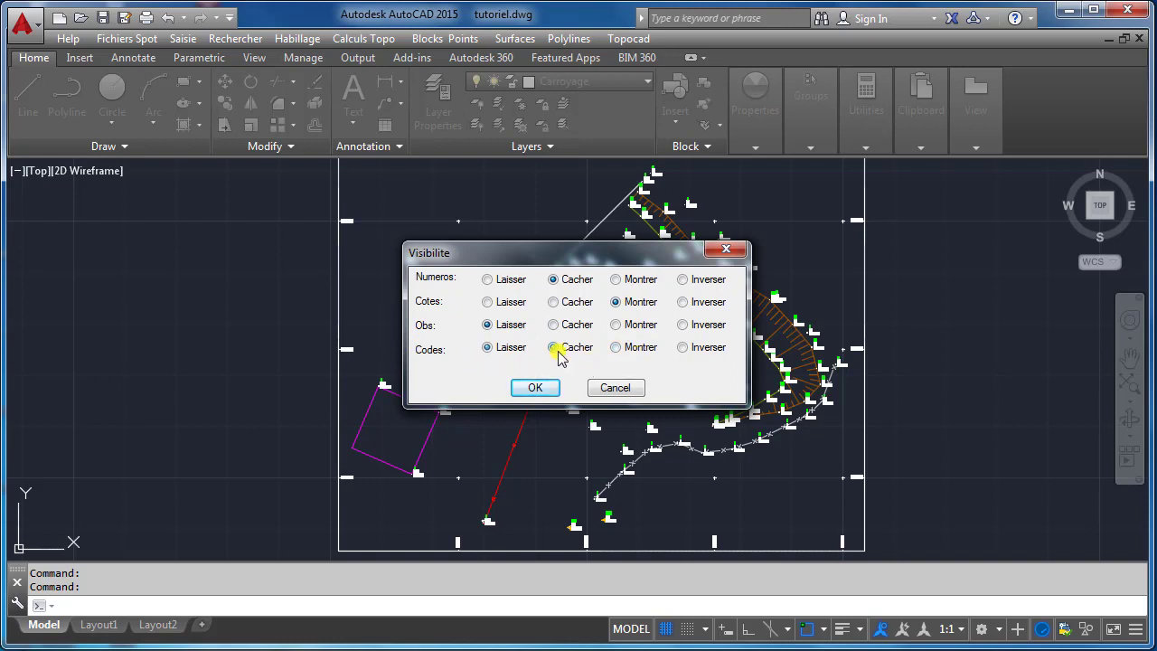
left_click(533, 386)
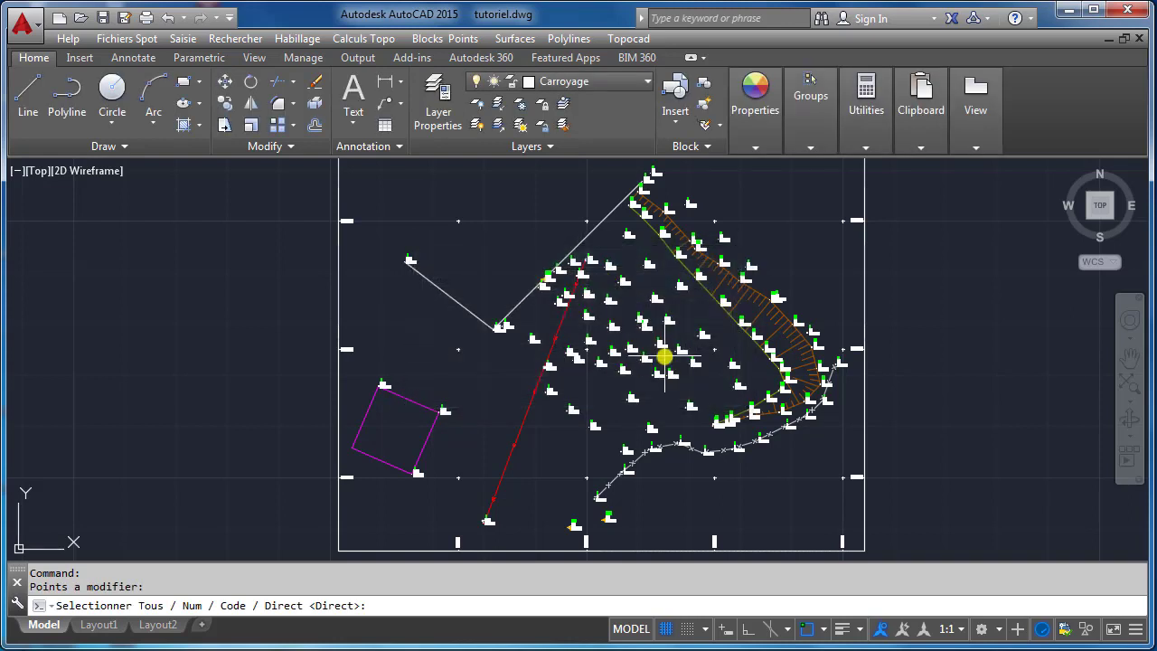
type("t")
key("Return")
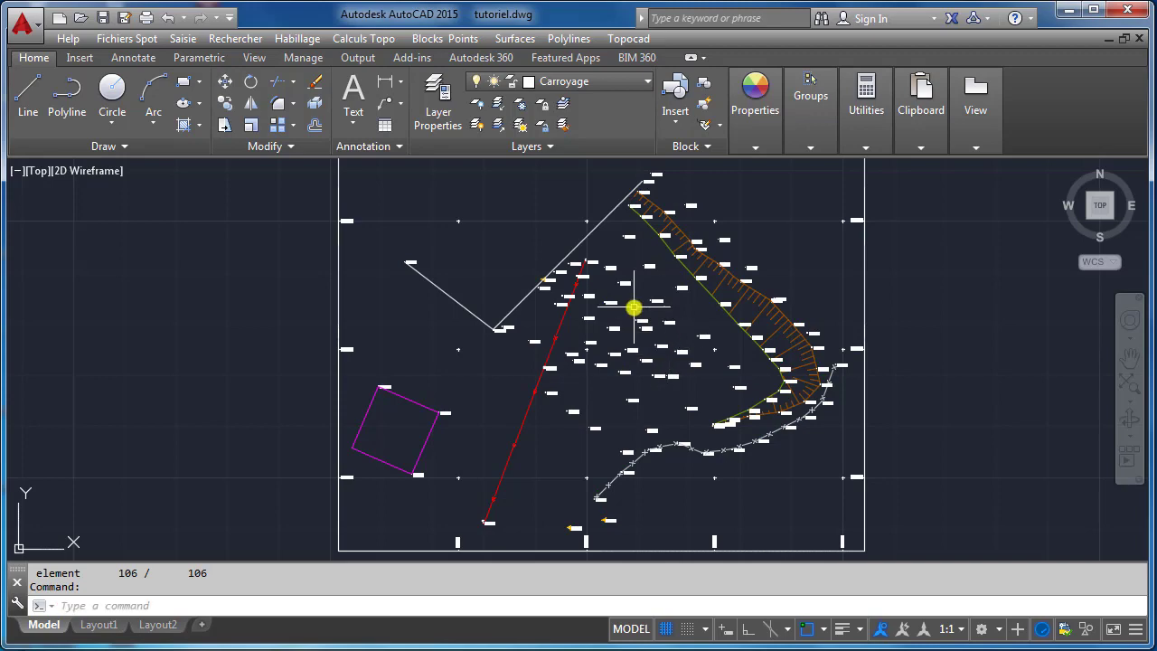
scroll(634, 306, "up", 5)
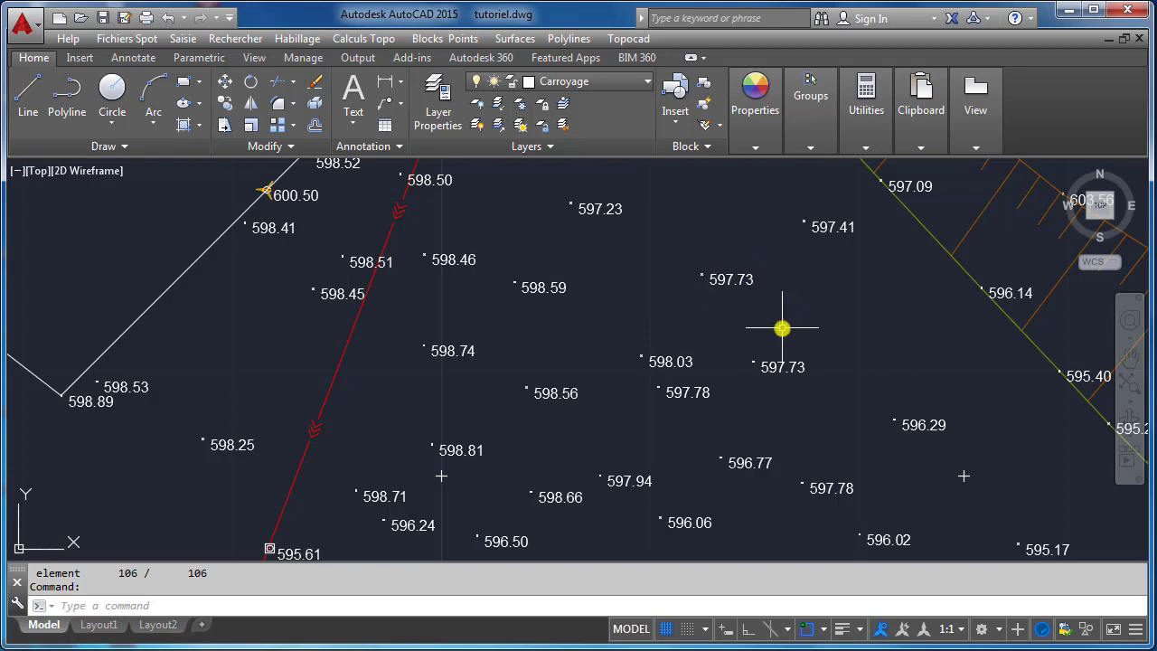
scroll(783, 330, "down", 1)
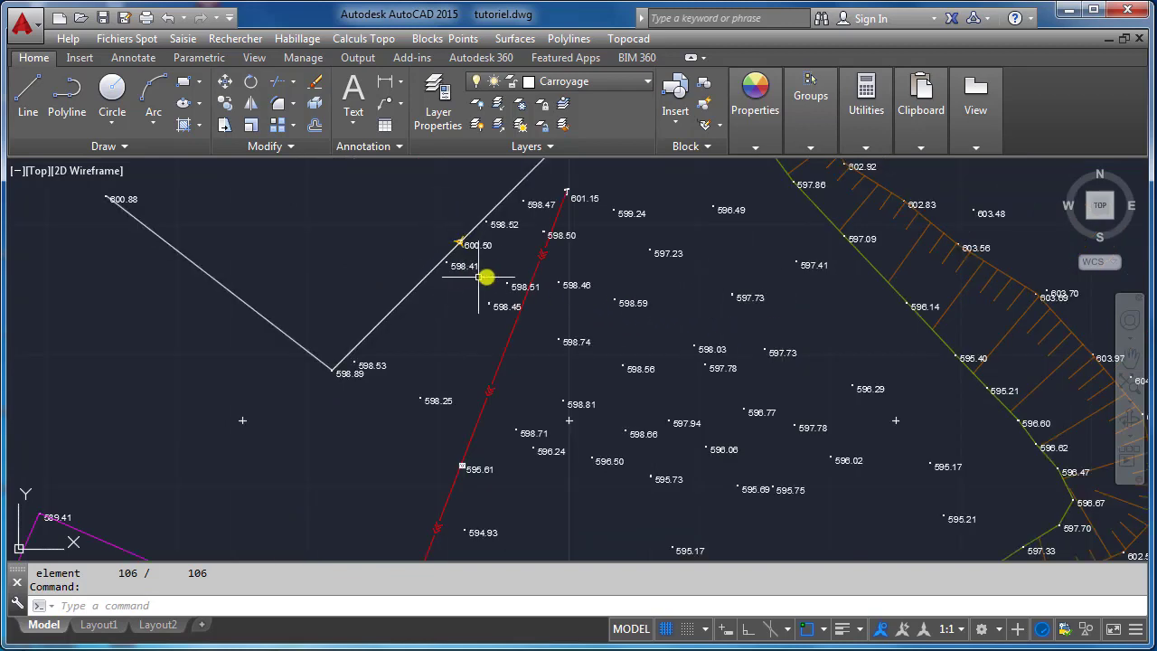
- Show the numbers (Numeros) of only the station points by selecting code 100, leaving the other attributes as they are
middle_click_drag(714, 387, 690, 236)
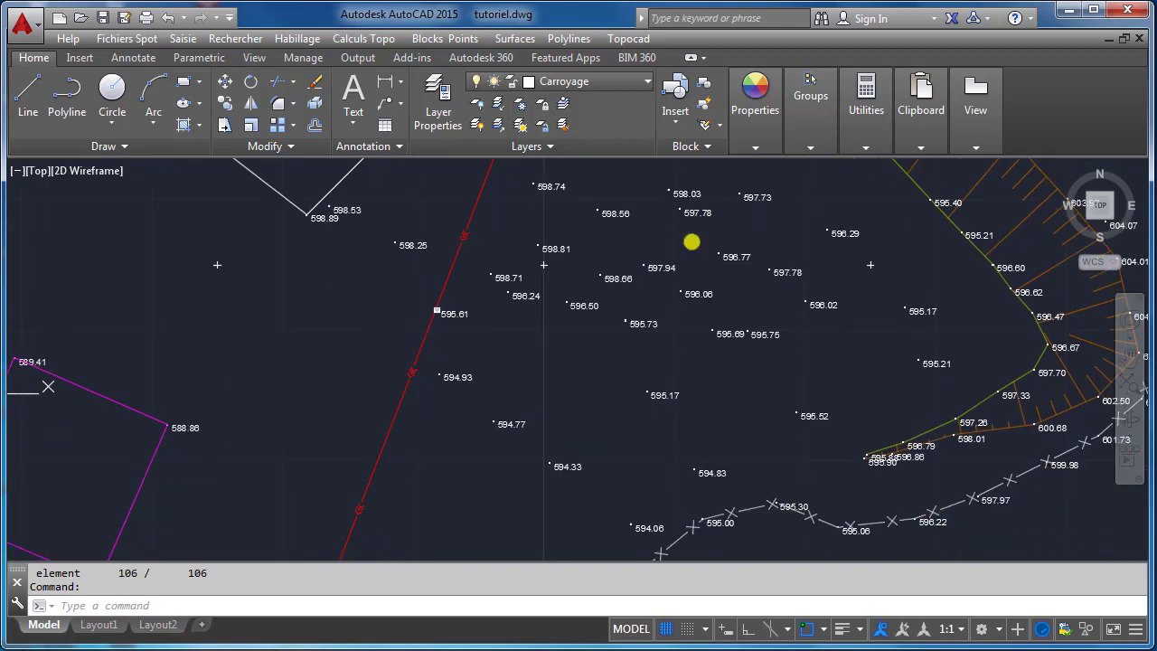
mouse_move(795, 462)
middle_mouse_down()
mouse_move(806, 393)
mouse_move(883, 204)
middle_mouse_up()
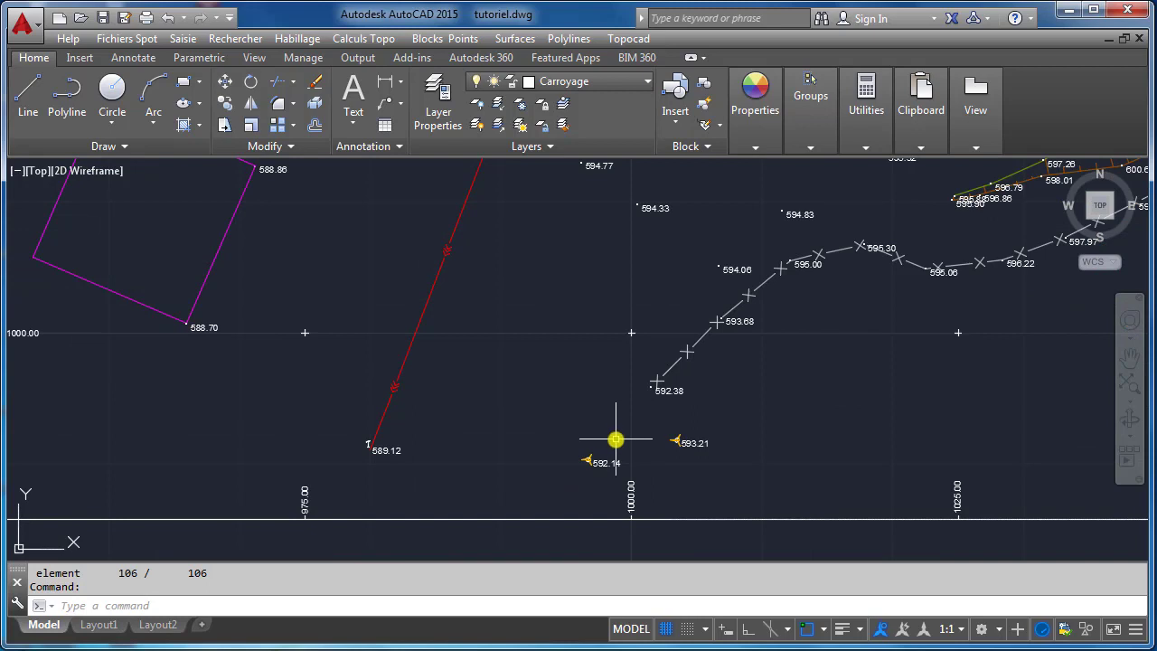
left_click(459, 38)
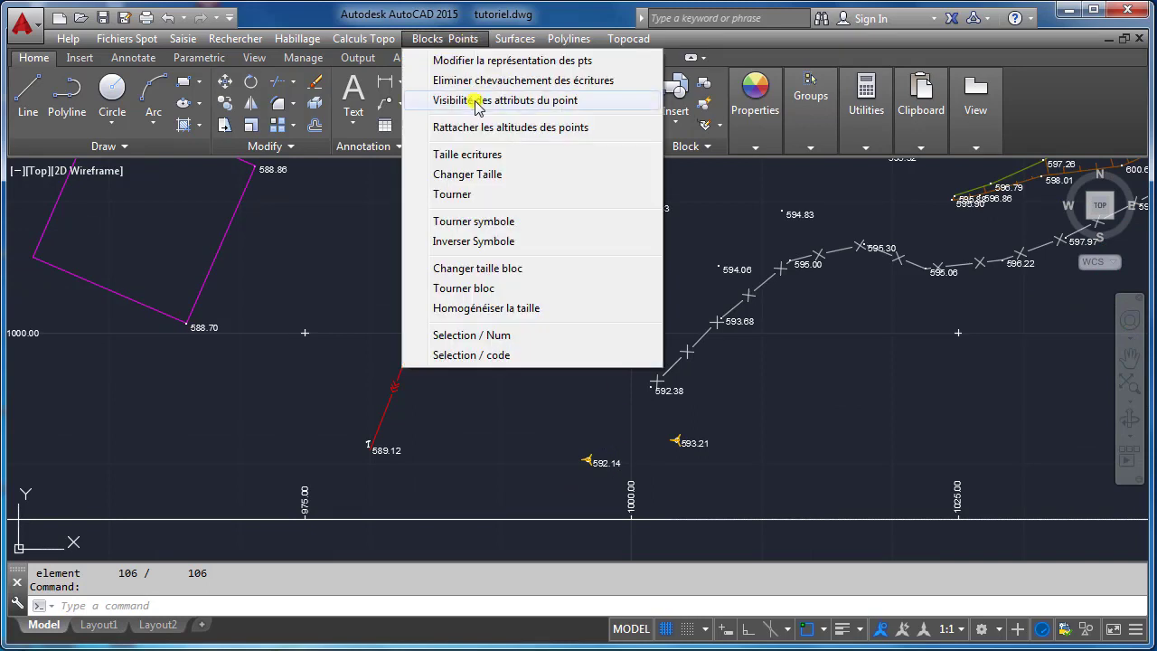
left_click(476, 101)
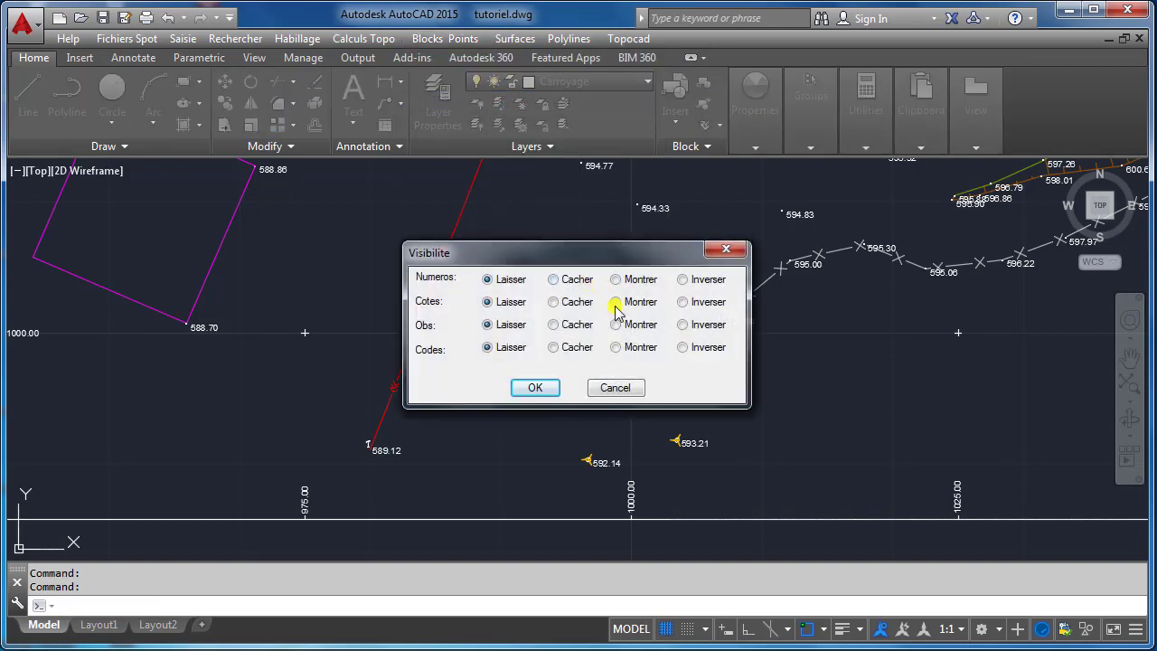
left_click(616, 279)
left_click(538, 388)
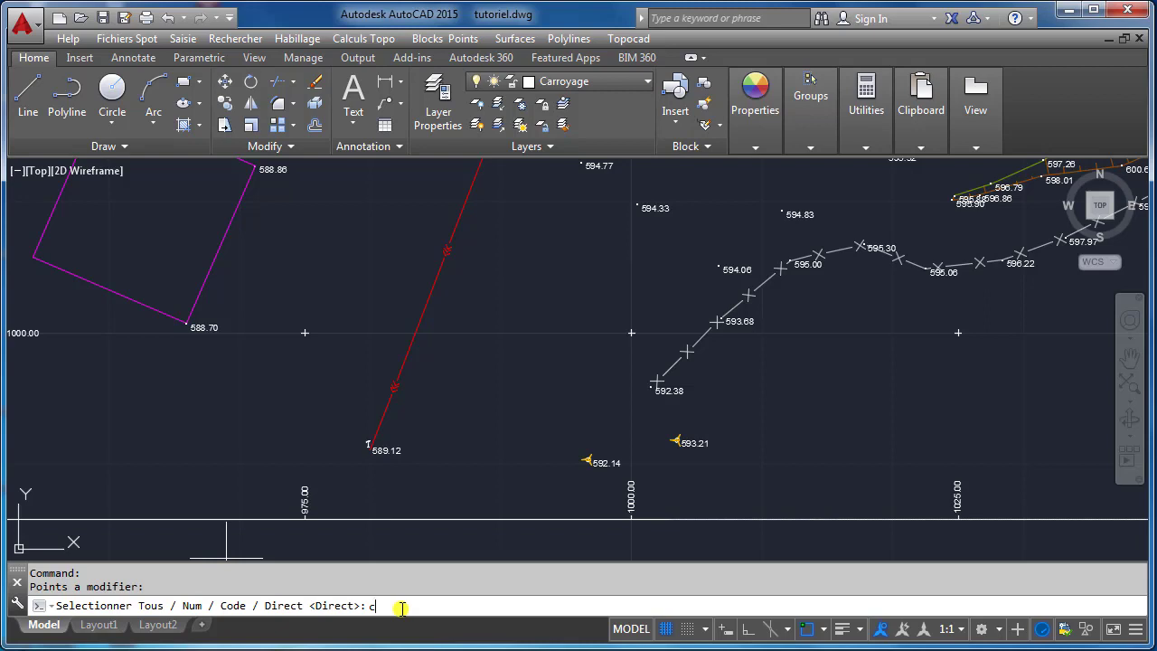
key("Return")
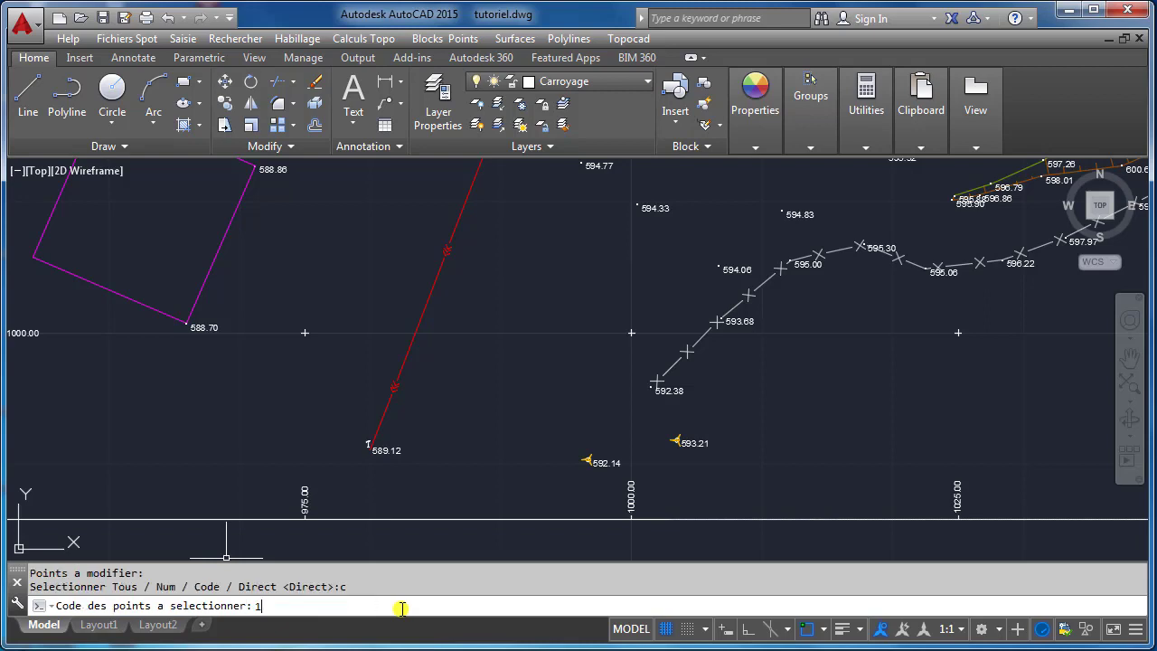
type("100")
key("Return")
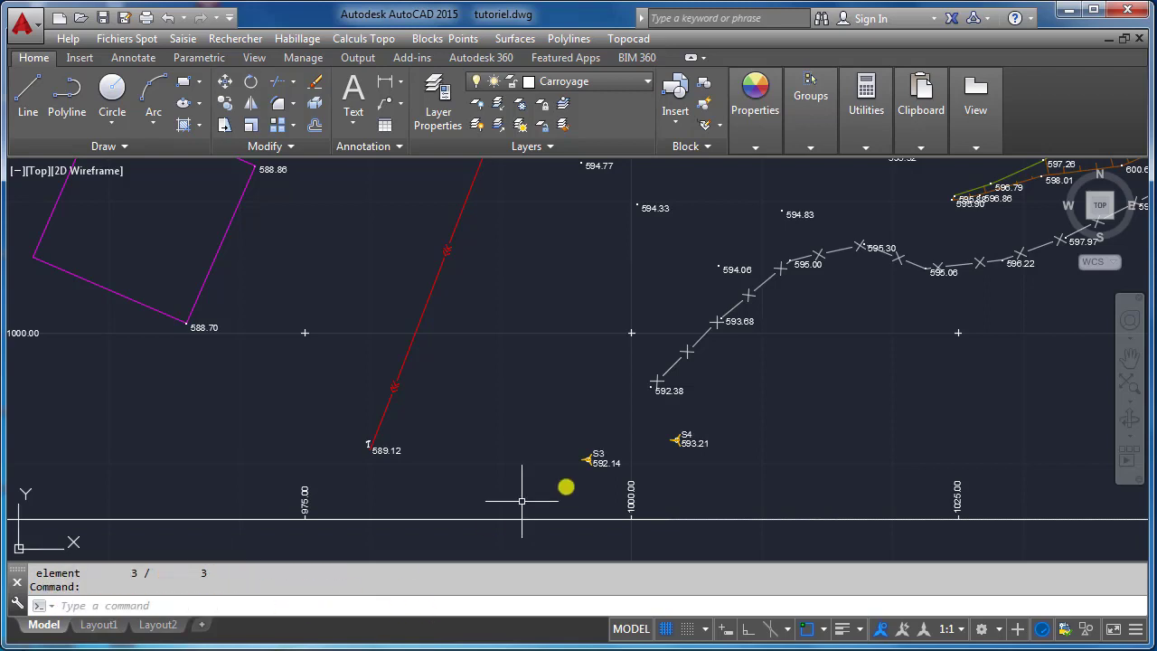
scroll(610, 458, "up", 6)
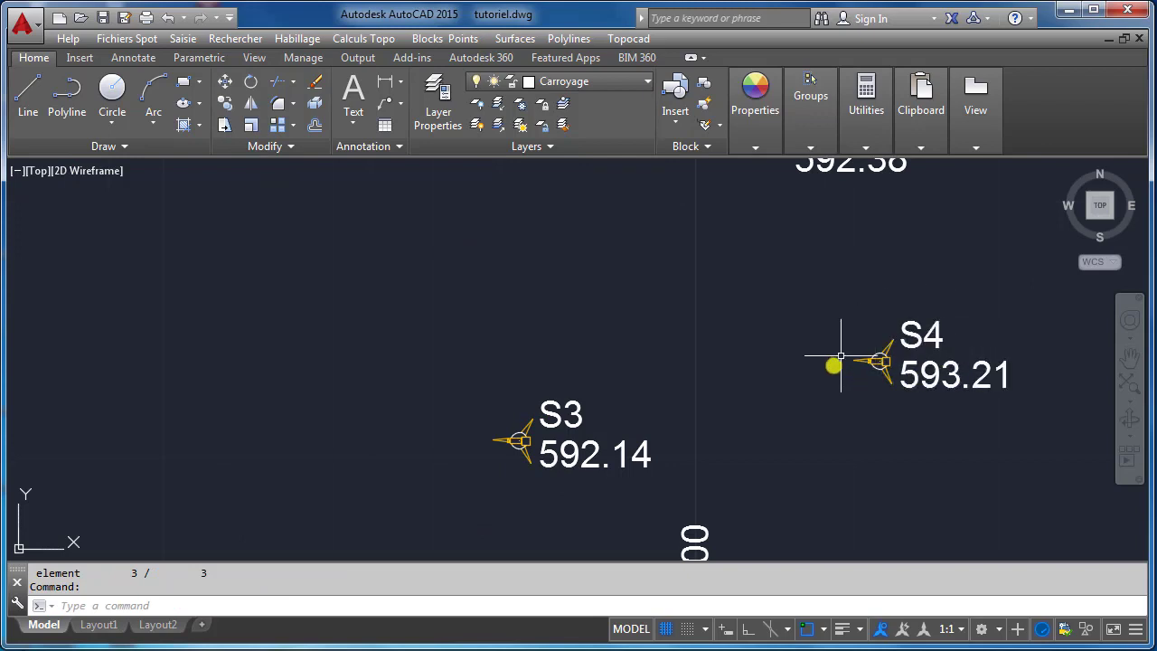
scroll(781, 383, "down", 2)
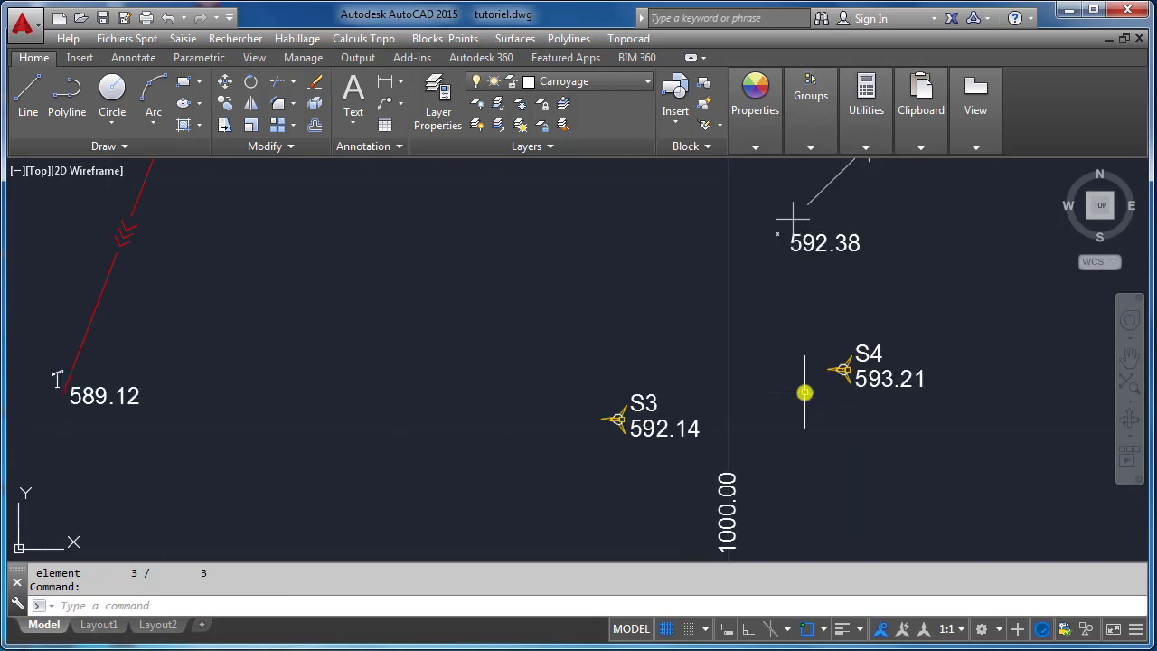
- Change the size of all survey points to 0.3 using Changer Taille with the Tous selection
scroll(806, 393, "down", 4)
scroll(848, 418, "down", 2)
scroll(847, 419, "down", 2)
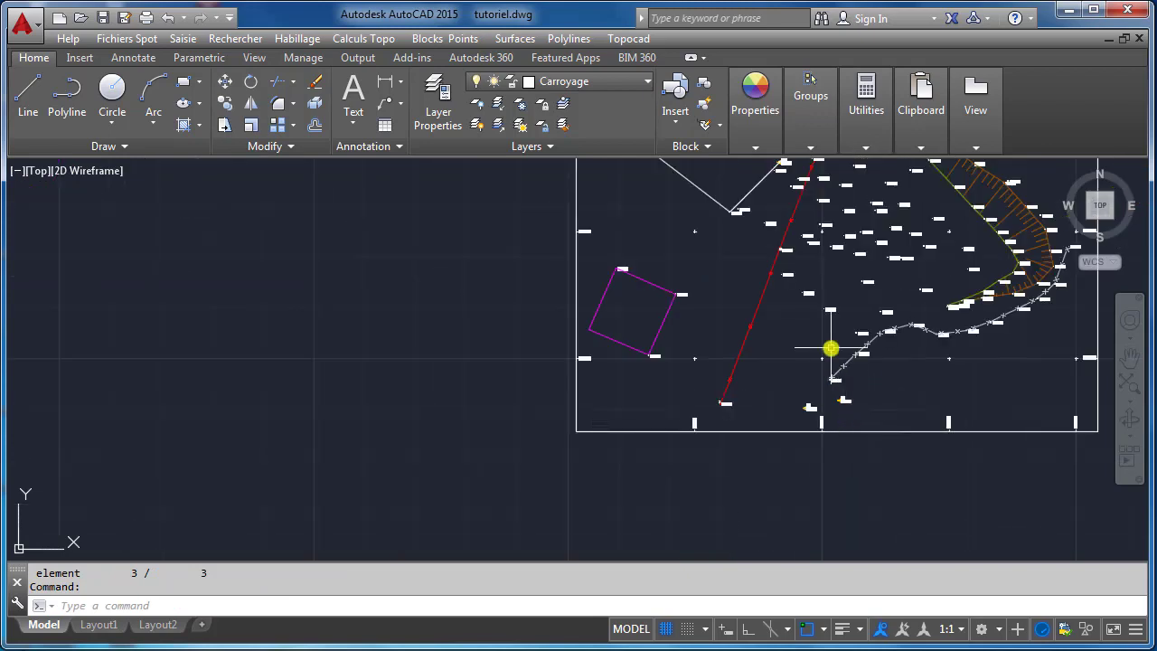
middle_click_drag(832, 347, 646, 483)
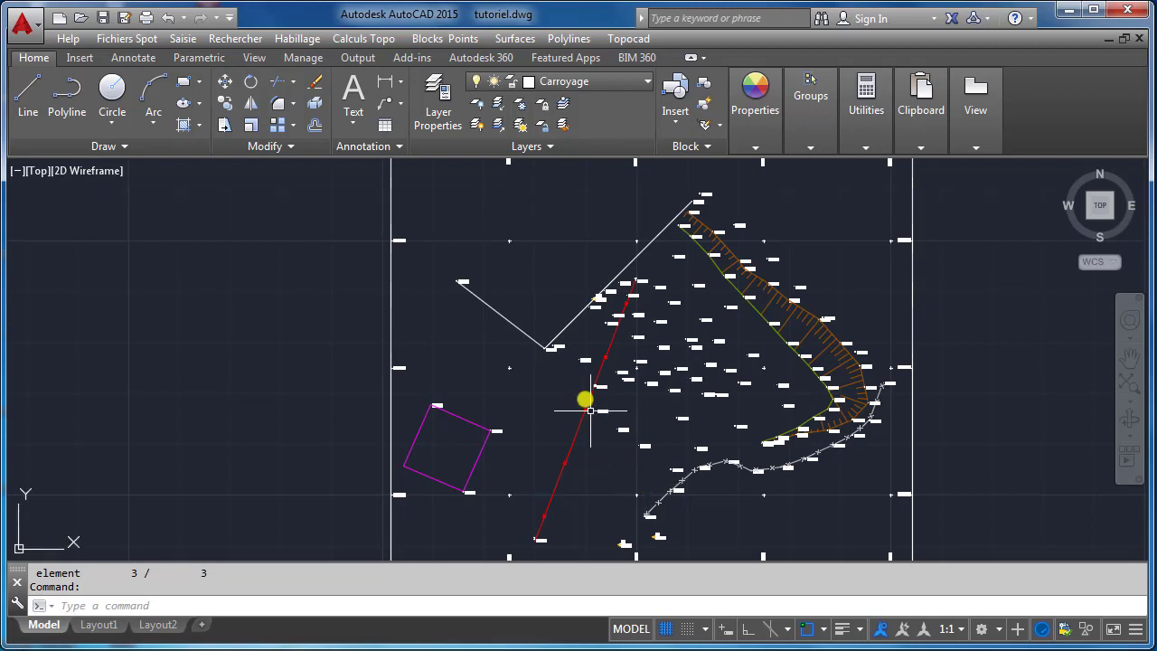
left_click(455, 38)
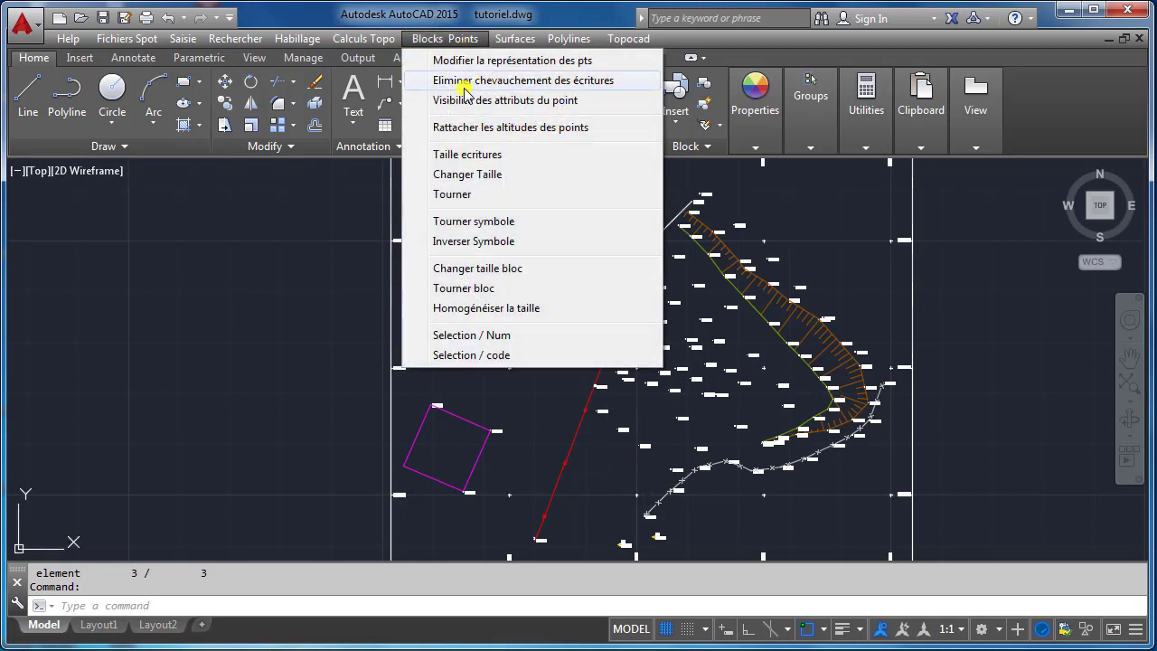
left_click(459, 175)
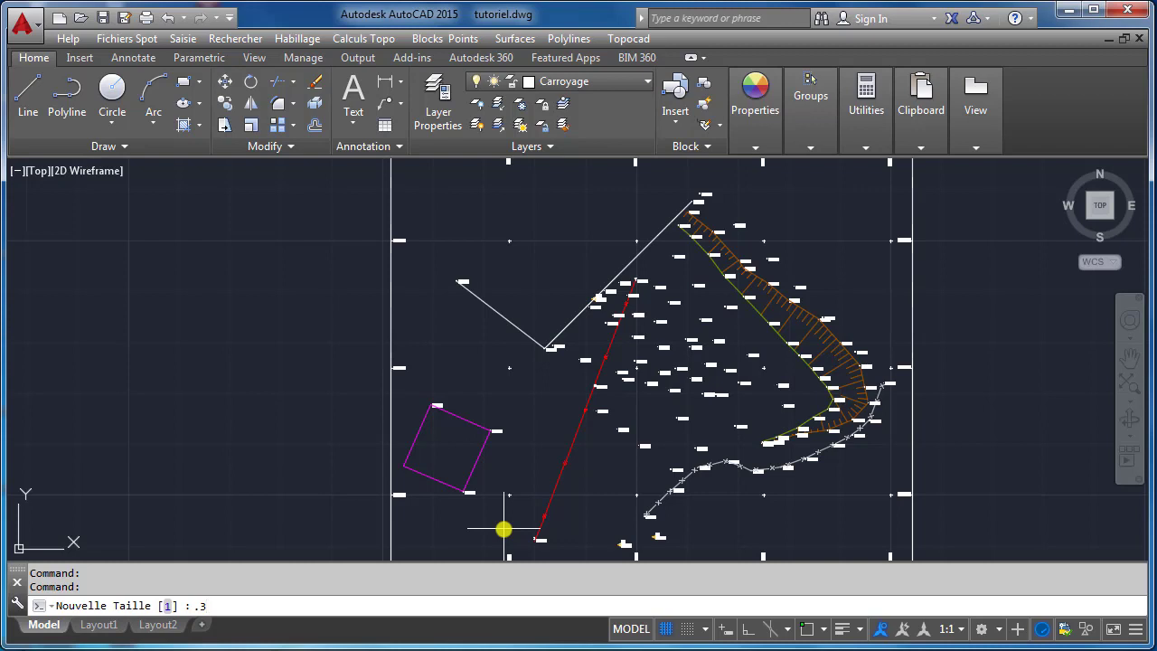
key("Return")
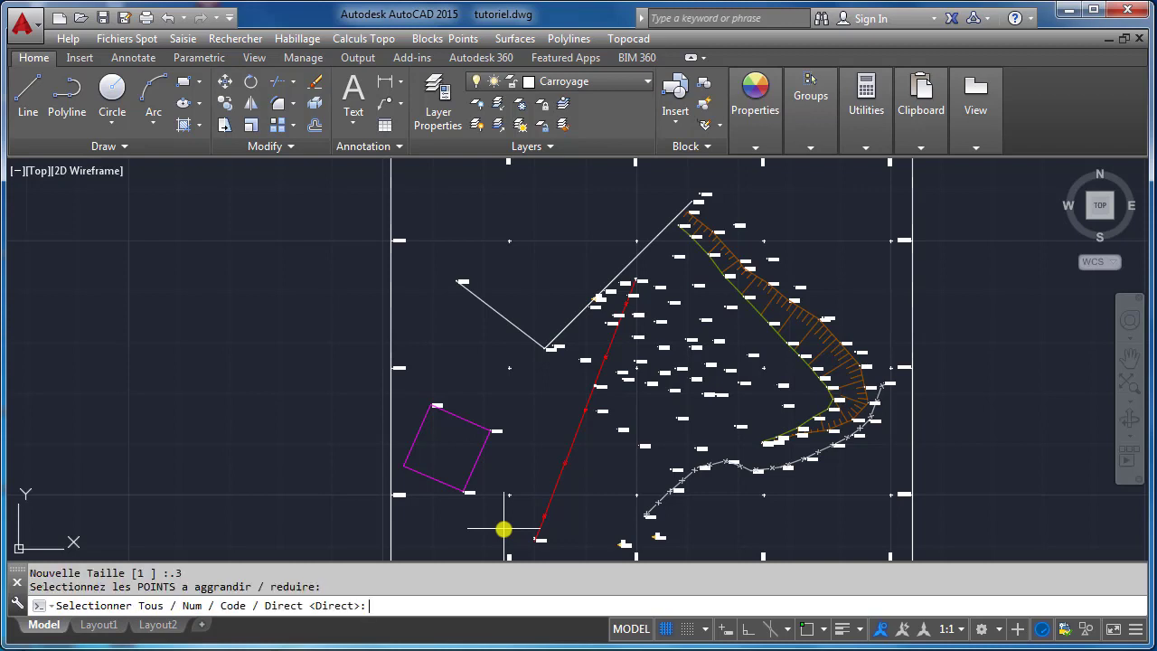
type("t")
key("Return")
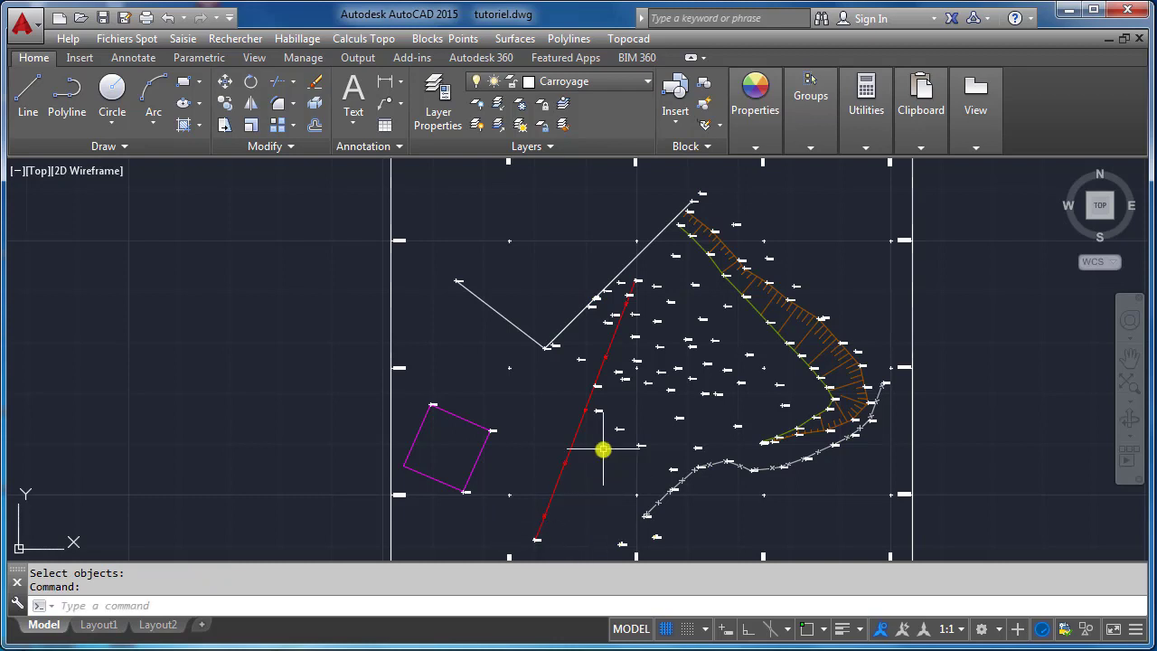
- Change the size of only the station points to 0.6 by selecting them by code 100
left_click(440, 39)
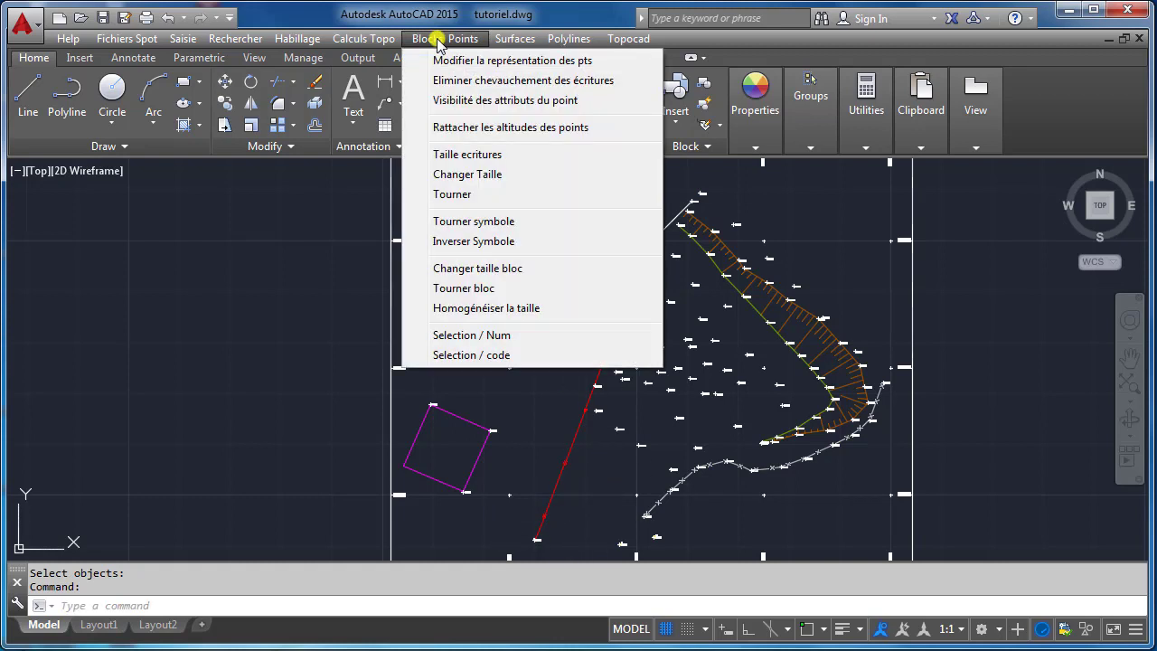
left_click(468, 174)
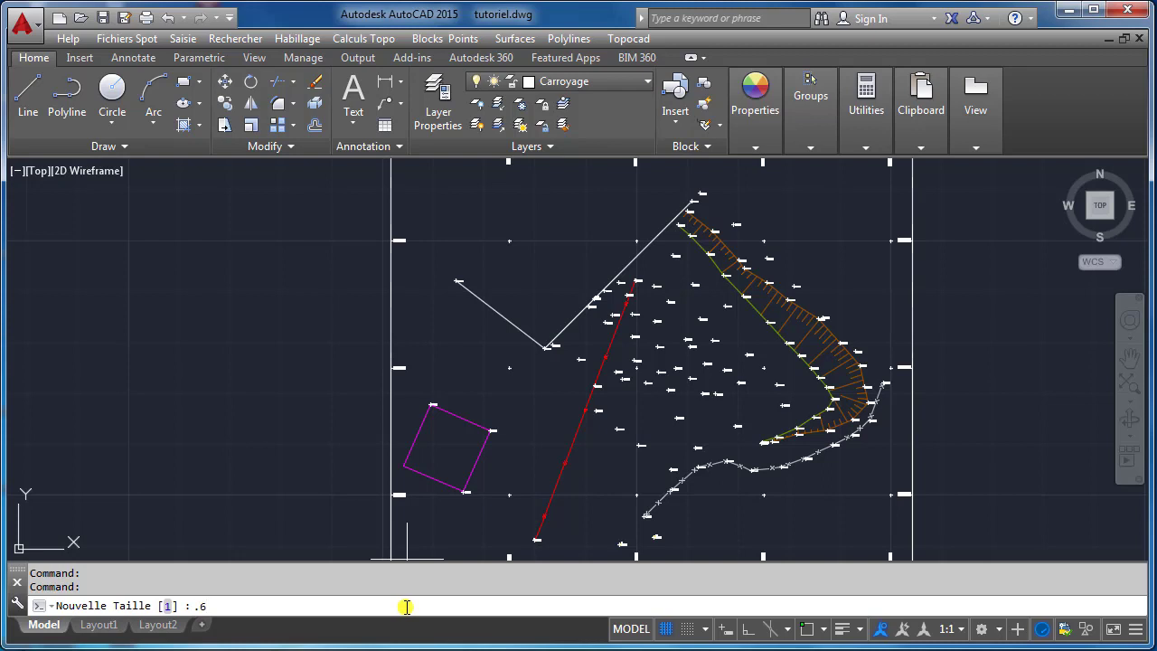
type(".6")
key("Return")
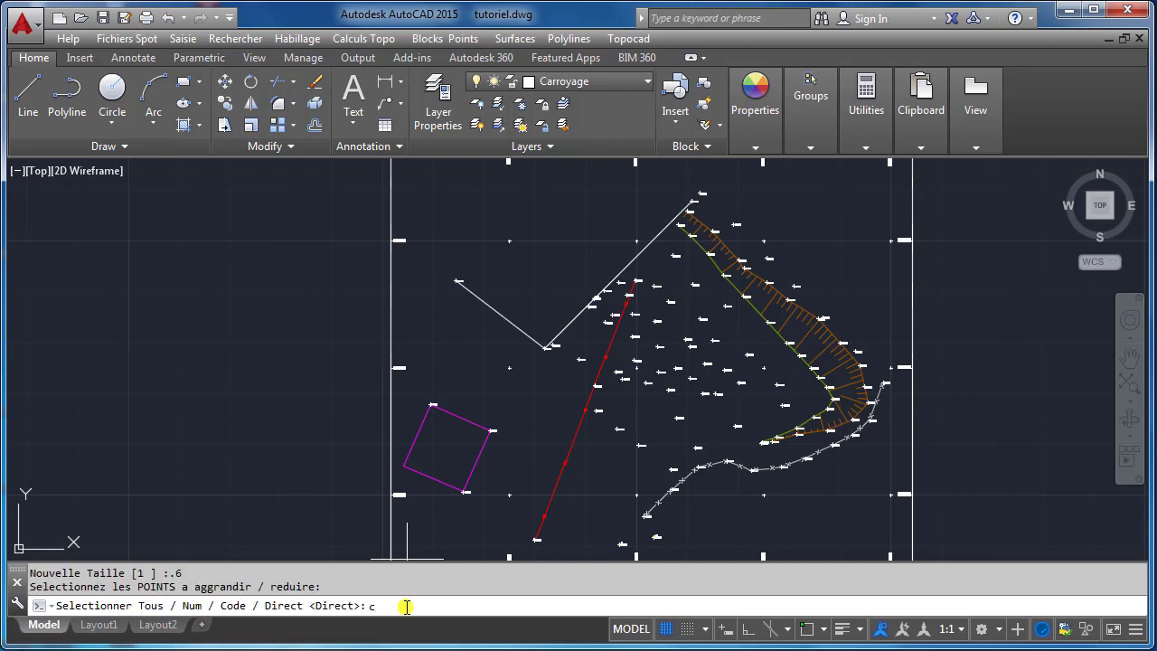
key("Return")
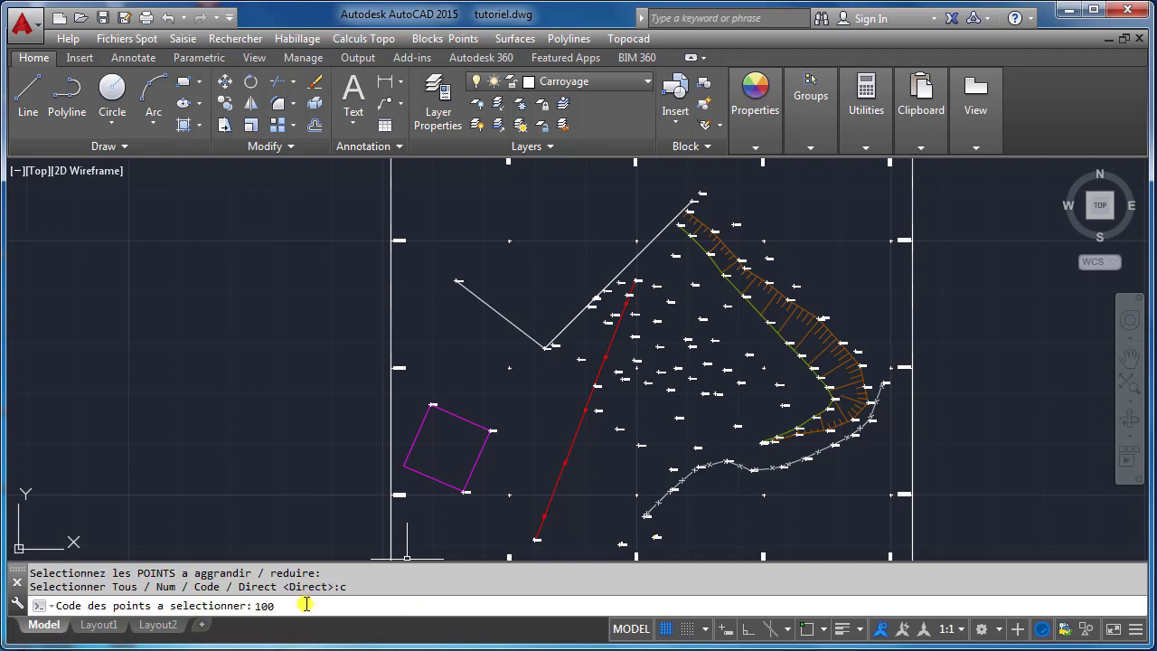
key("Return")
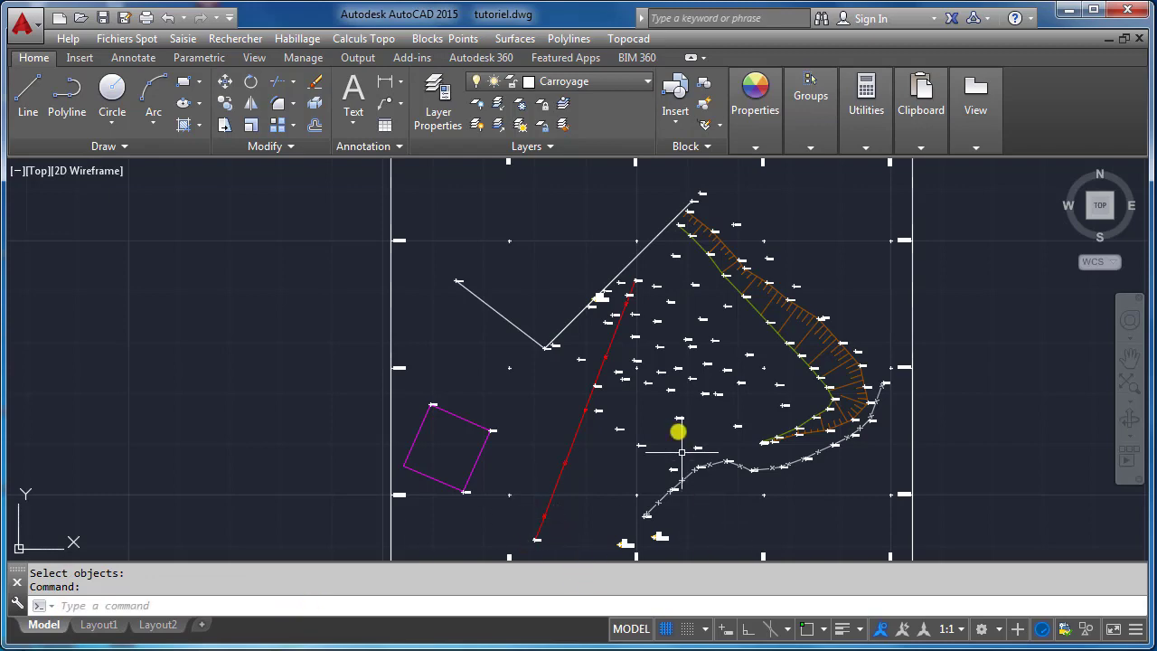
- Examine the label size of station ST7 against the surrounding survey points
scroll(595, 302, "up", 6)
middle_click_drag(596, 354, 463, 453)
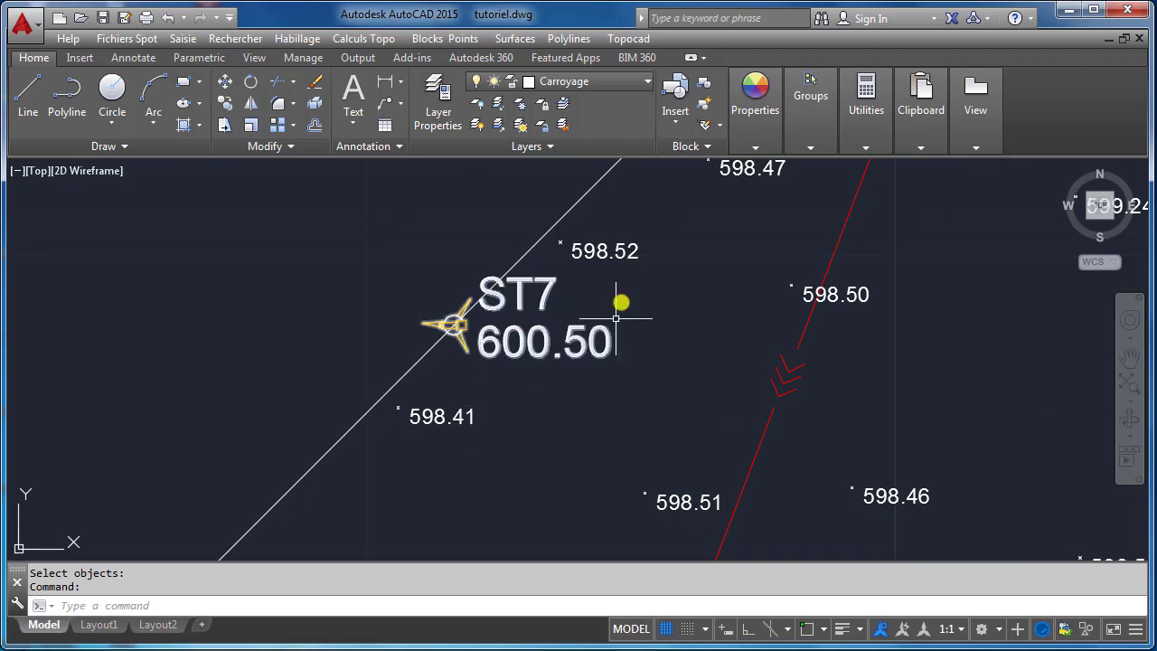
scroll(651, 288, "down", 8)
scroll(687, 288, "up", 5)
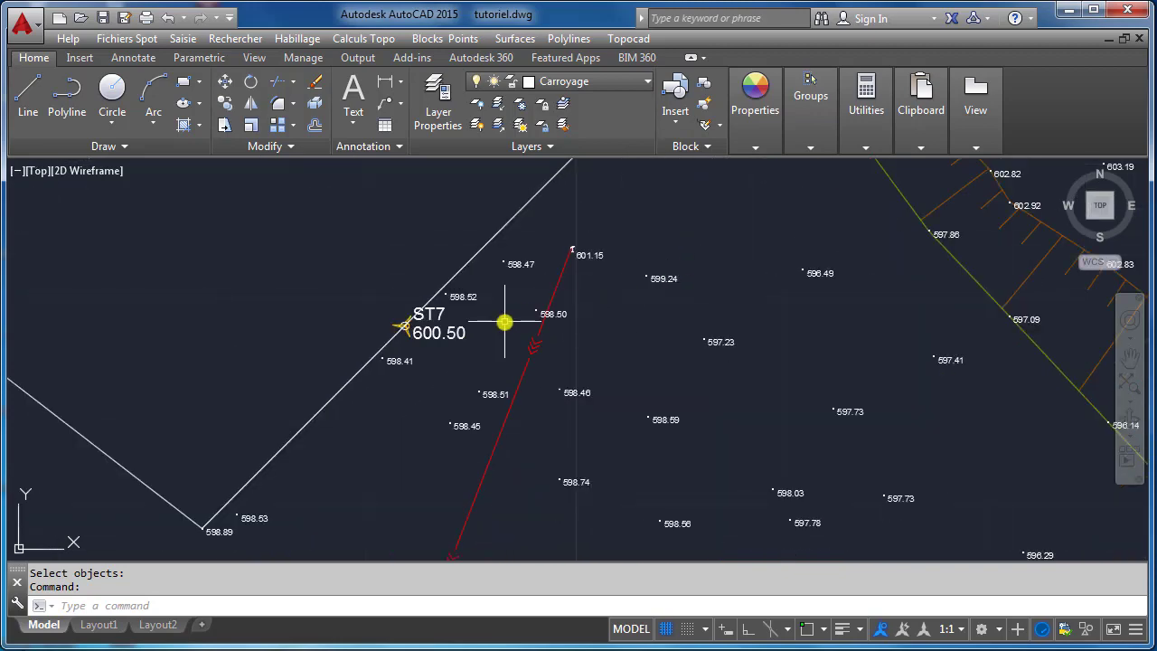
scroll(489, 295, "down", 7)
scroll(546, 339, "down", 1)
scroll(546, 341, "up", 1)
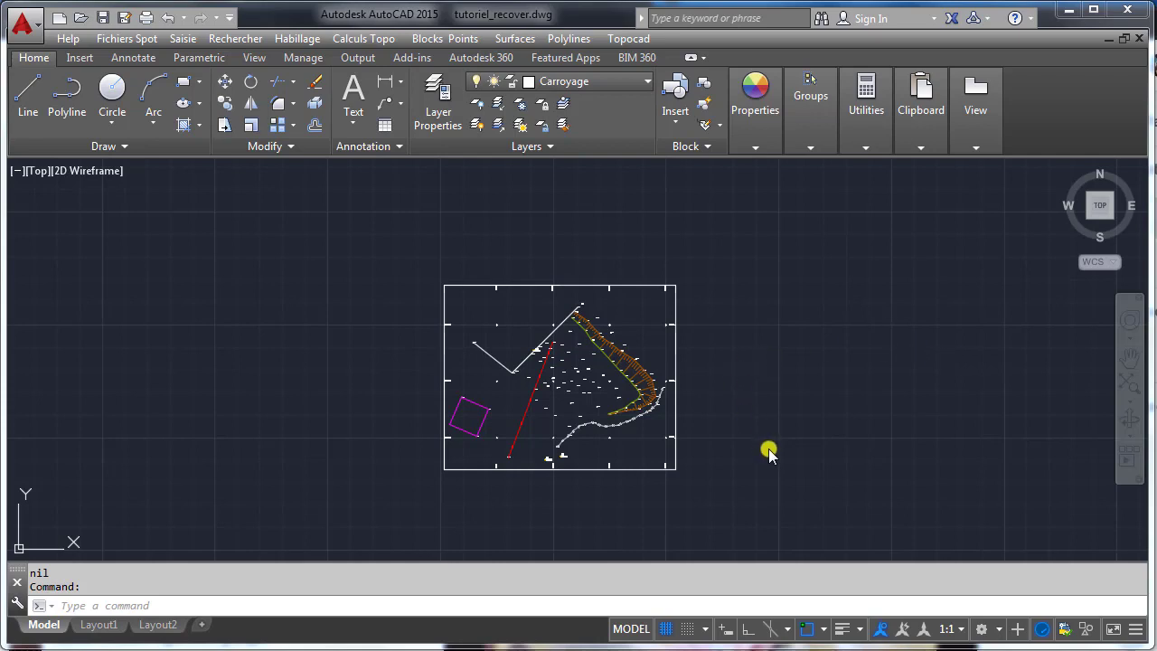
- Switch to the Modélisation 3d module and triangulate all survey points by direct selection, overwriting the current triangulation and not asking for characteristic lines
left_click(629, 39)
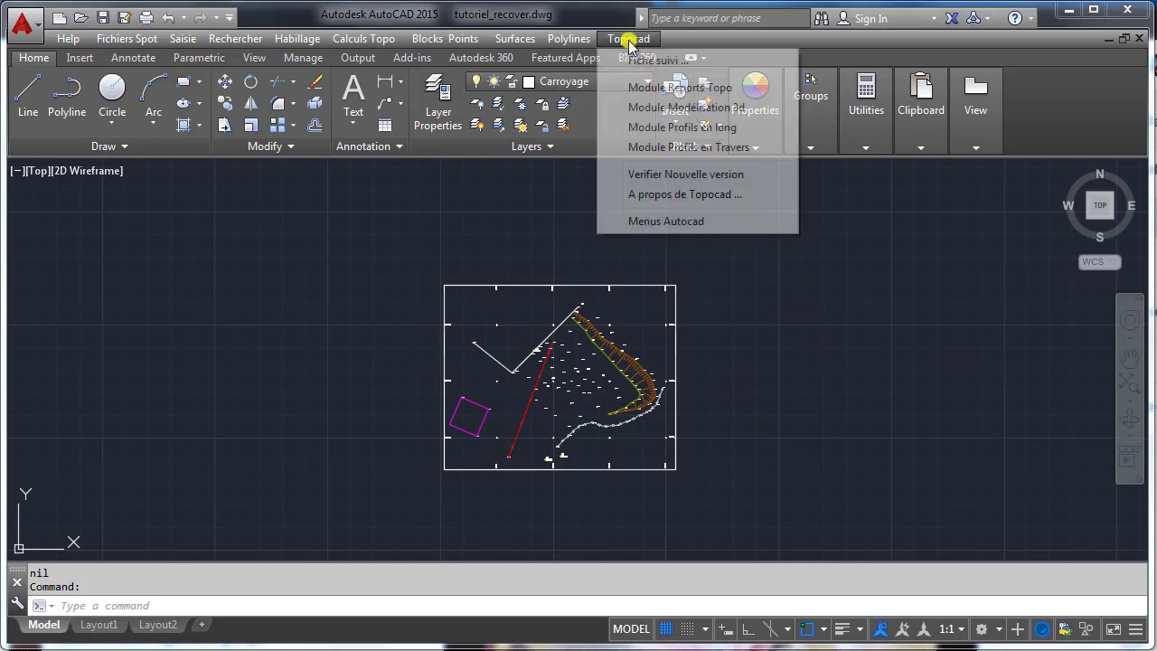
left_click(639, 109)
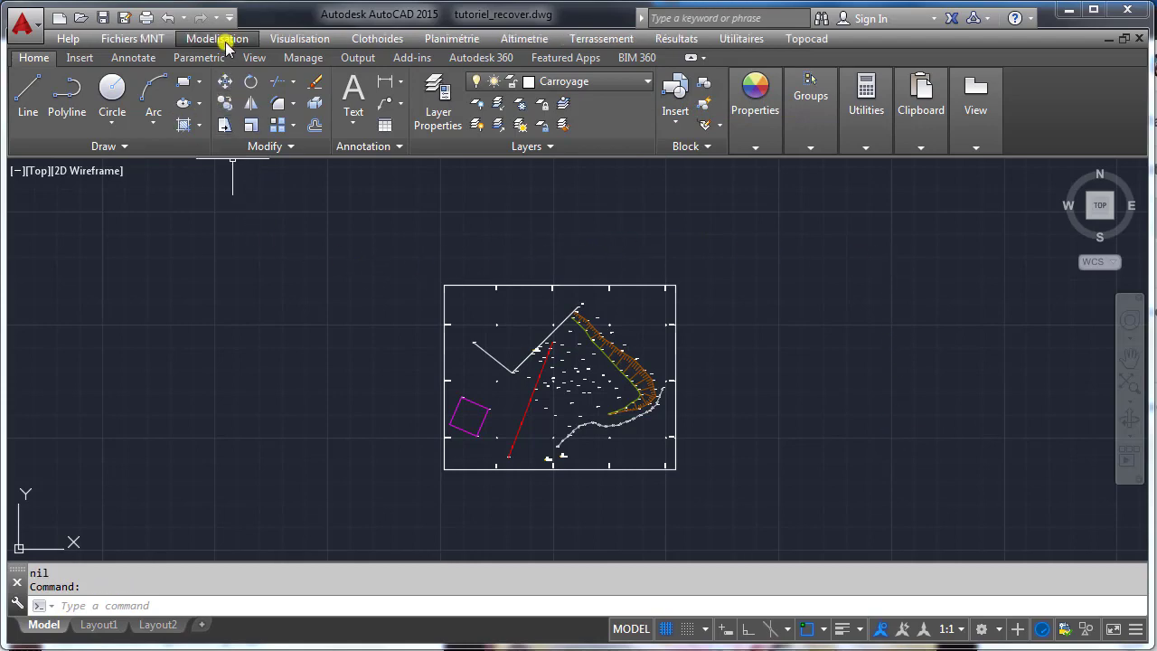
left_click(224, 39)
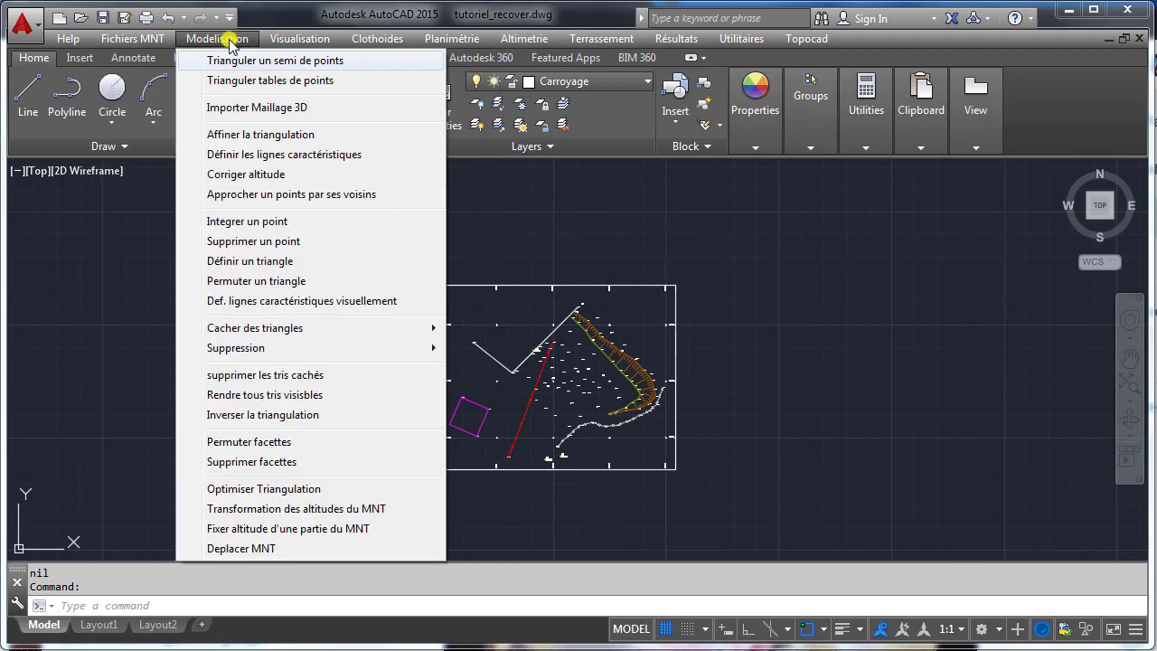
left_click(381, 64)
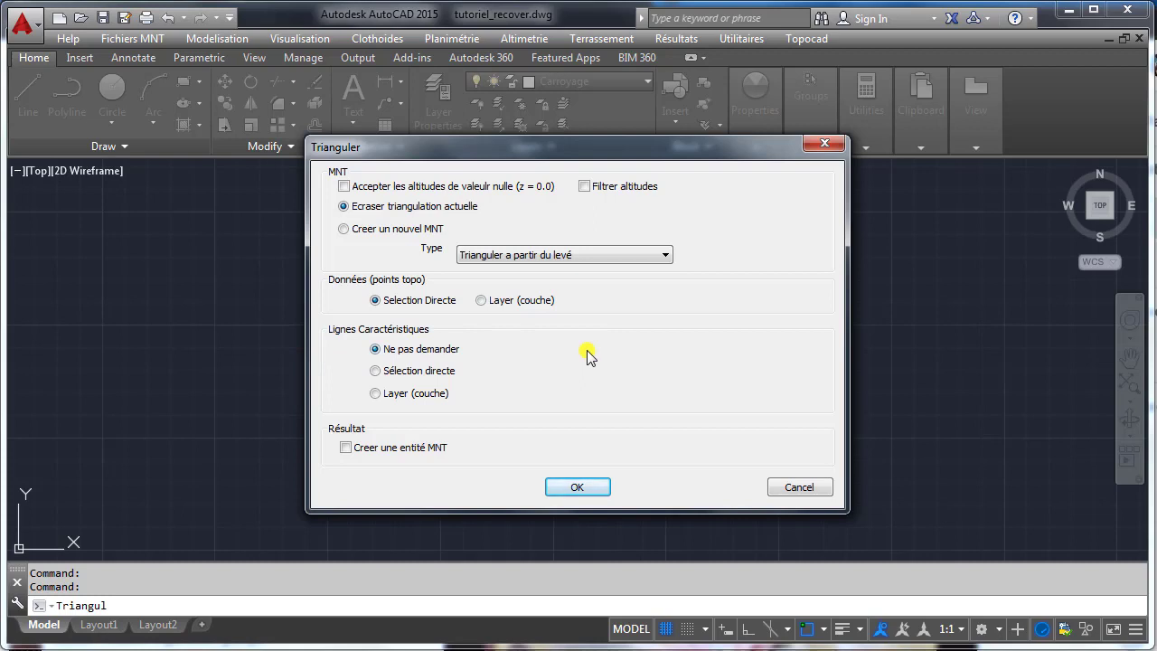
left_click(598, 489)
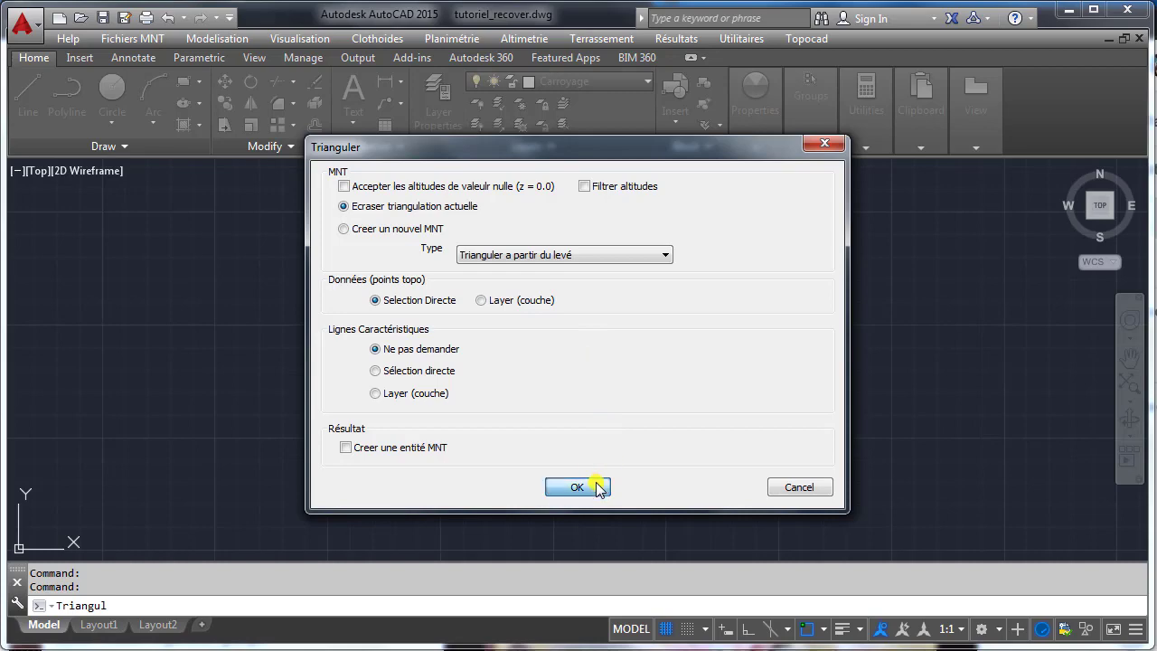
left_click(598, 489)
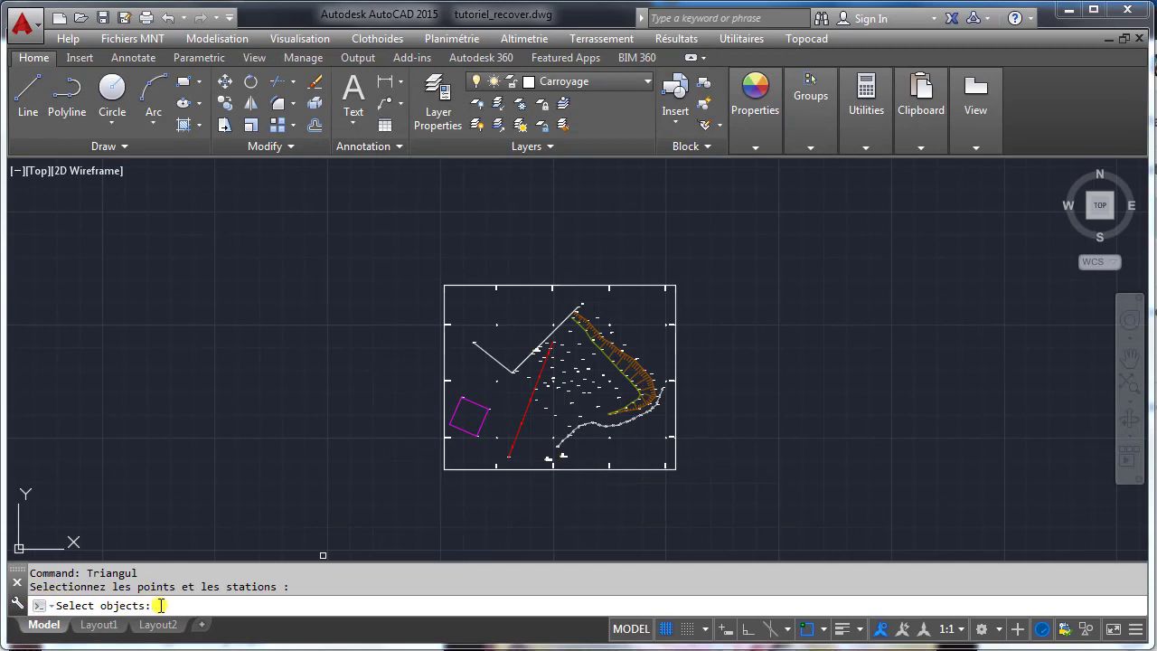
left_click(712, 501)
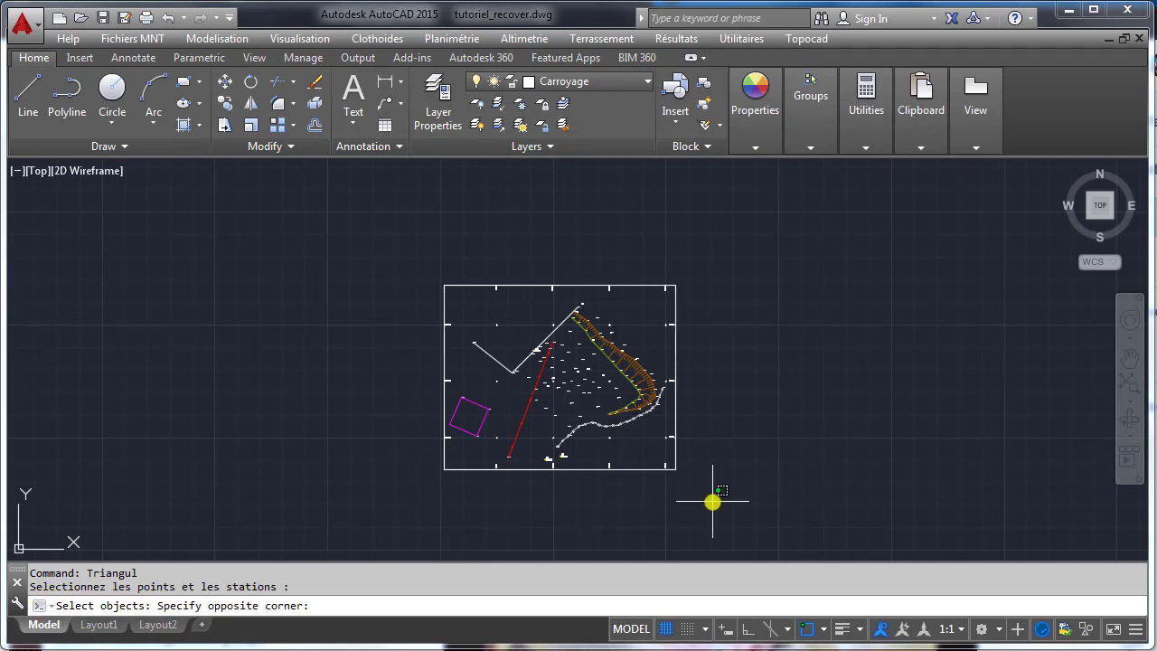
left_click(406, 240)
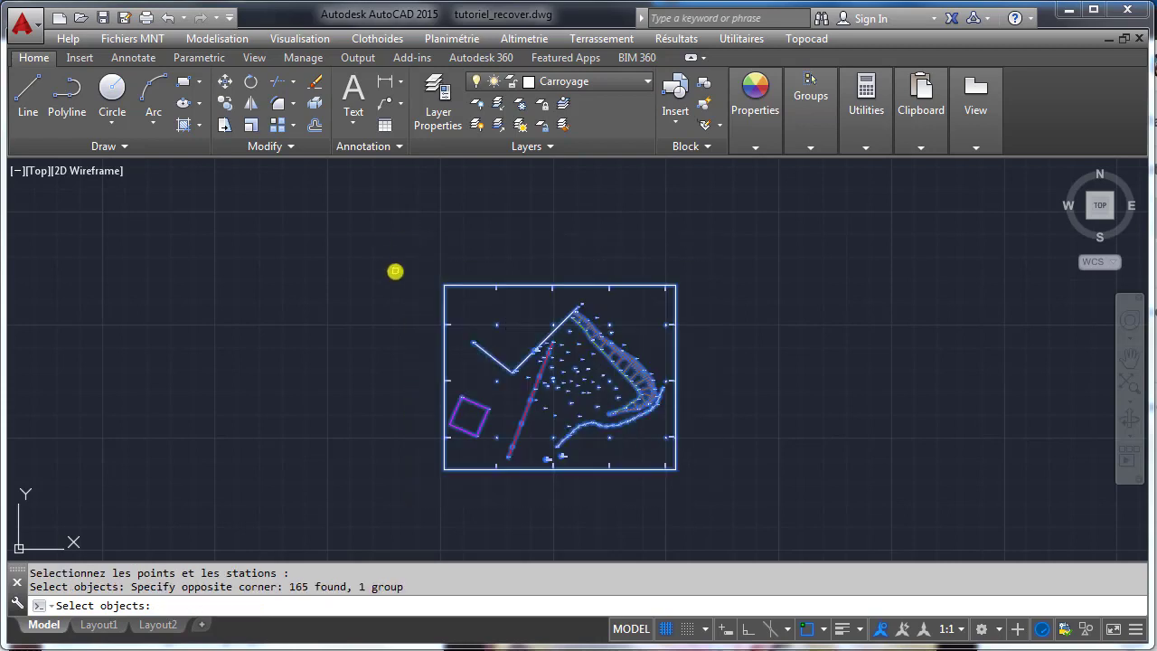
key("Return")
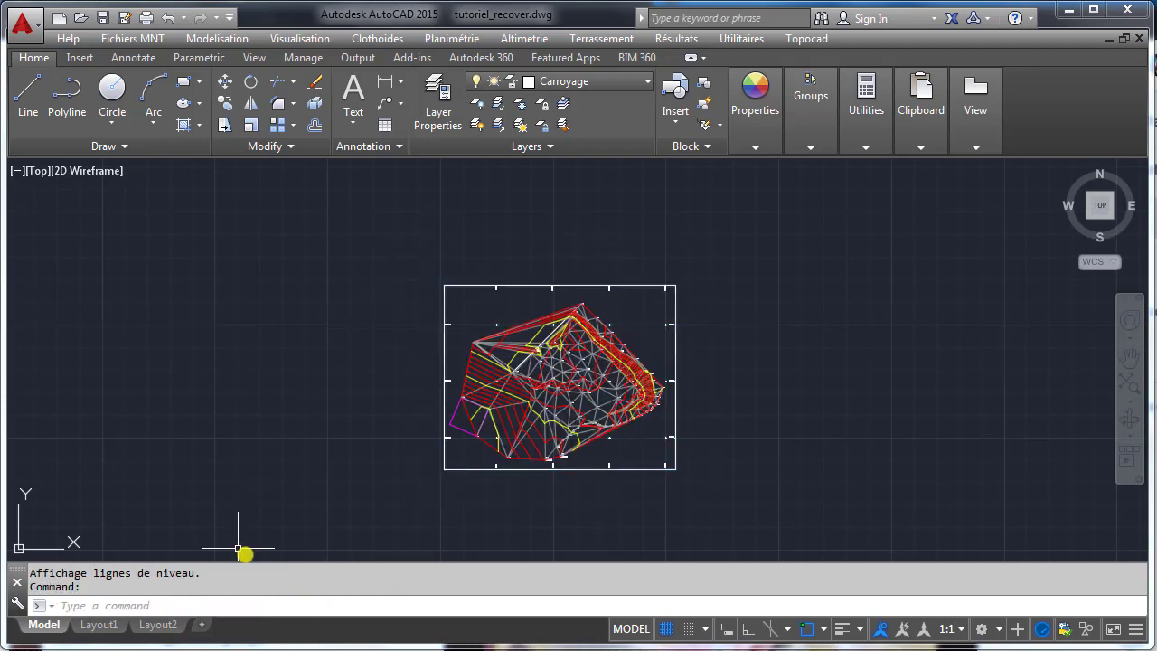
- Display the entire digital terrain model (MNT) with its triangulation and contour lines over the survey
mouse_move(514, 419)
middle_mouse_down()
mouse_move(468, 426)
mouse_move(542, 429)
mouse_move(460, 428)
middle_mouse_up()
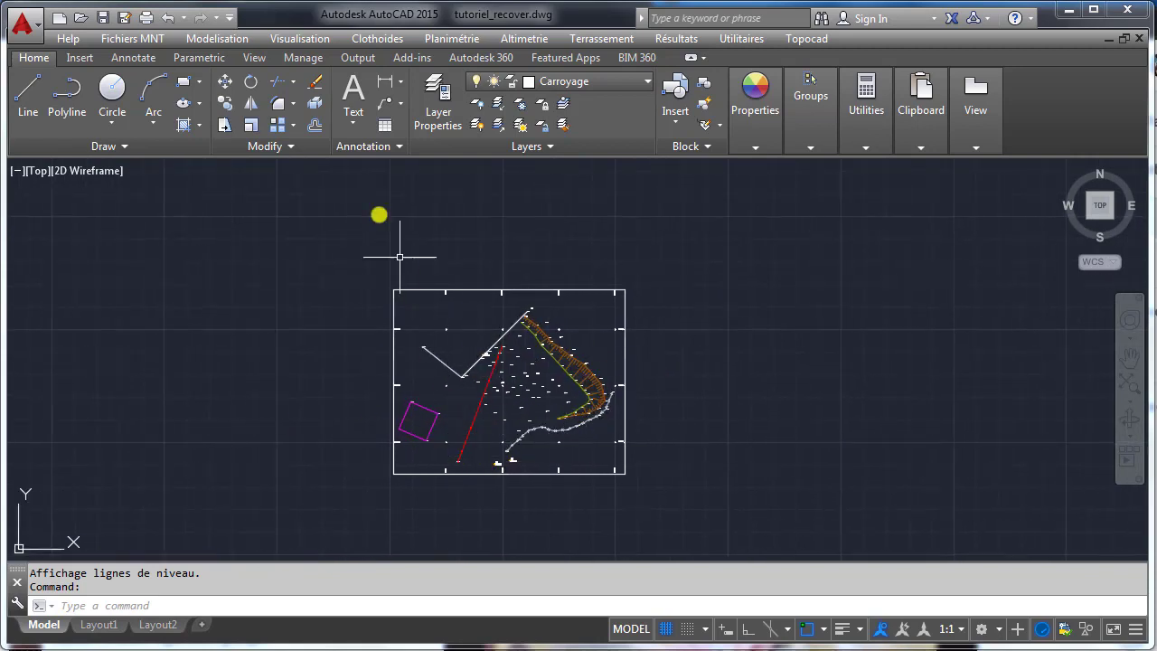
left_click(299, 39)
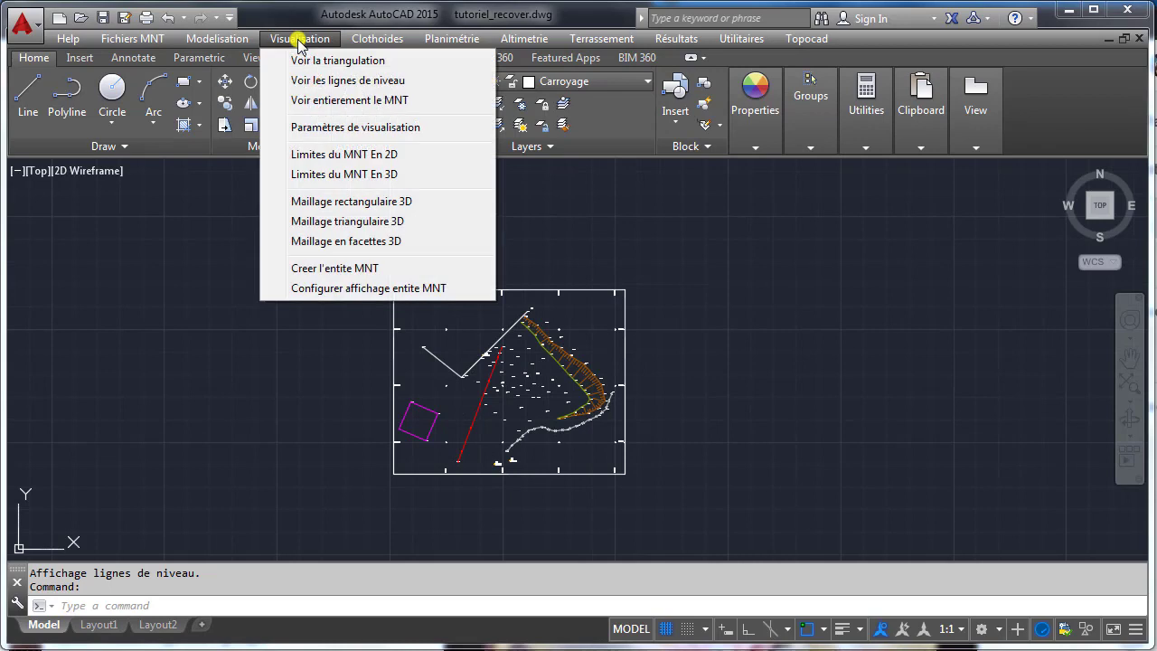
left_click(348, 101)
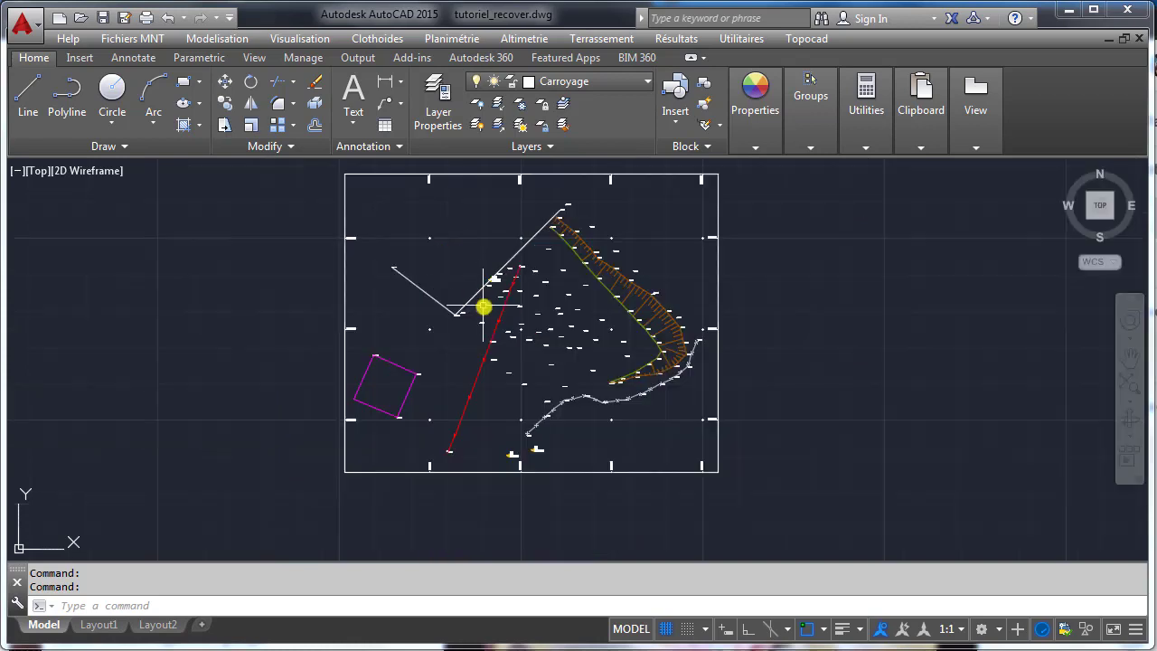
scroll(481, 307, "up", 1)
scroll(482, 308, "down", 2)
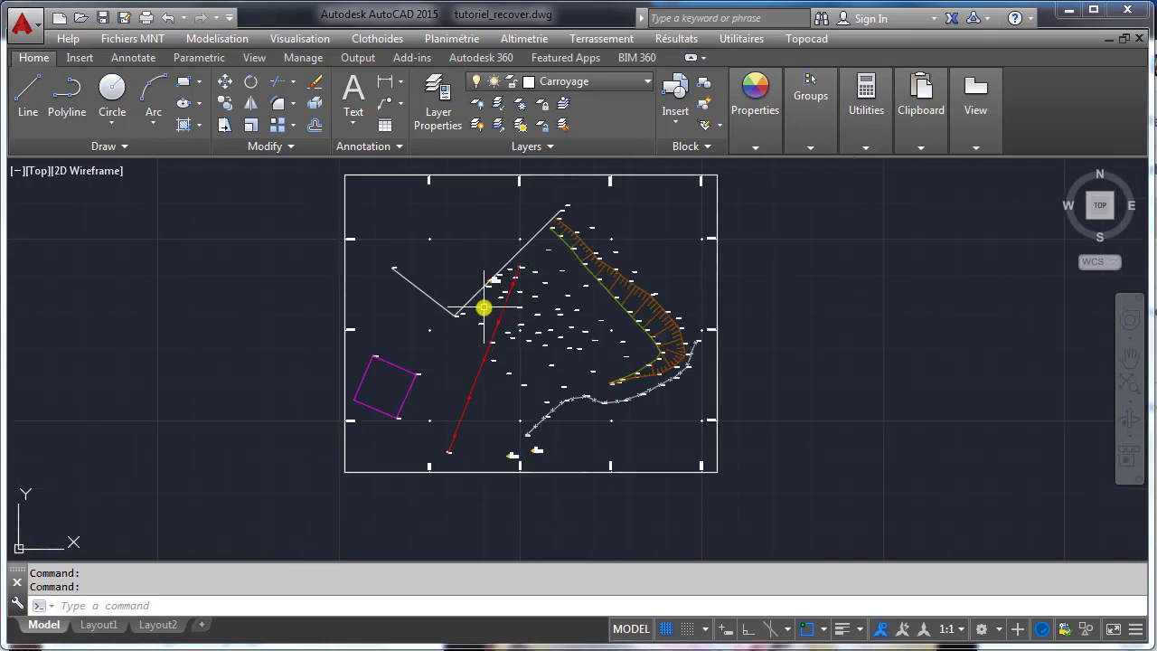
left_click(498, 323)
key("Escape")
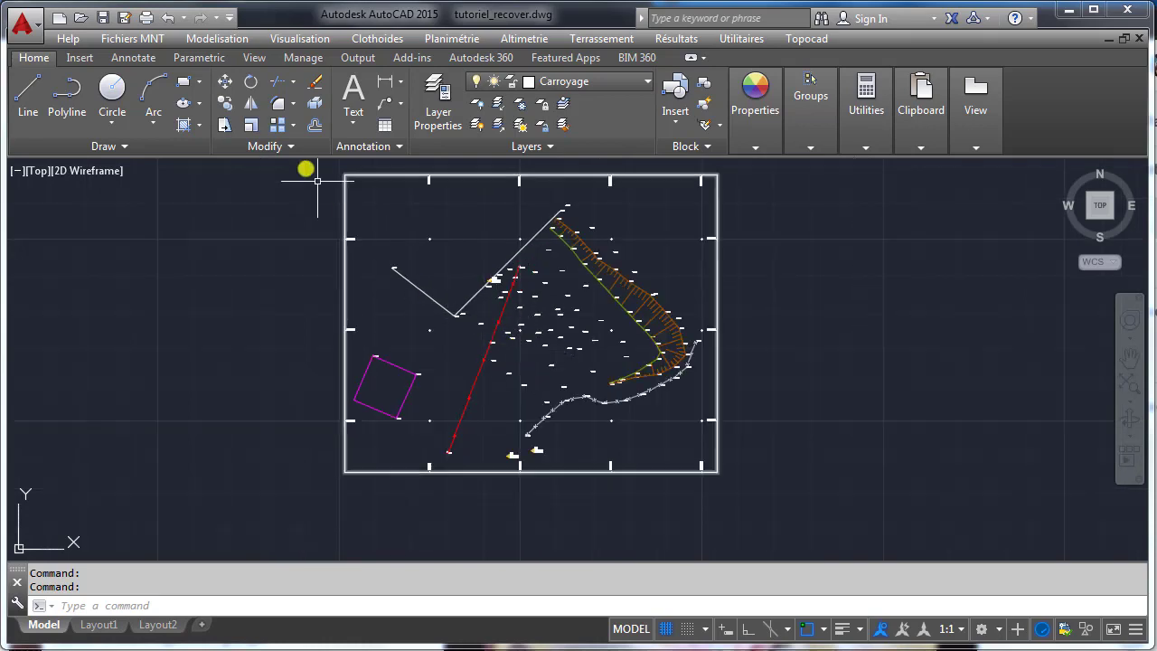
- Define the two edge lines of the embankment as characteristic lines of the triangulation and display the entire MNT again
left_click(221, 39)
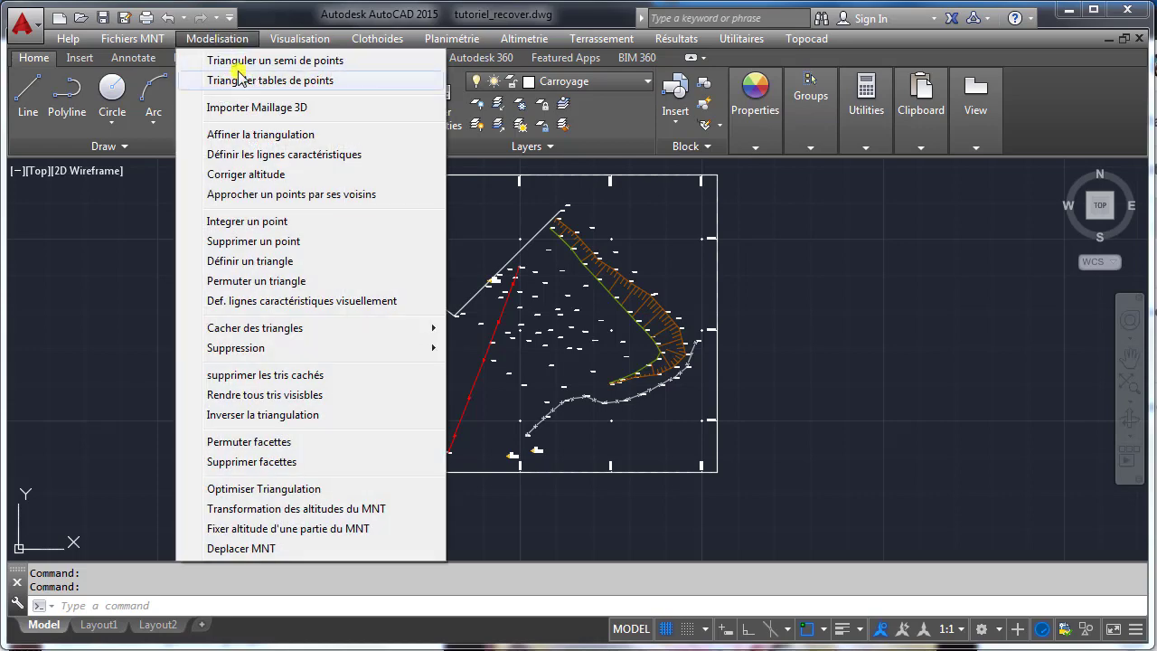
left_click(277, 154)
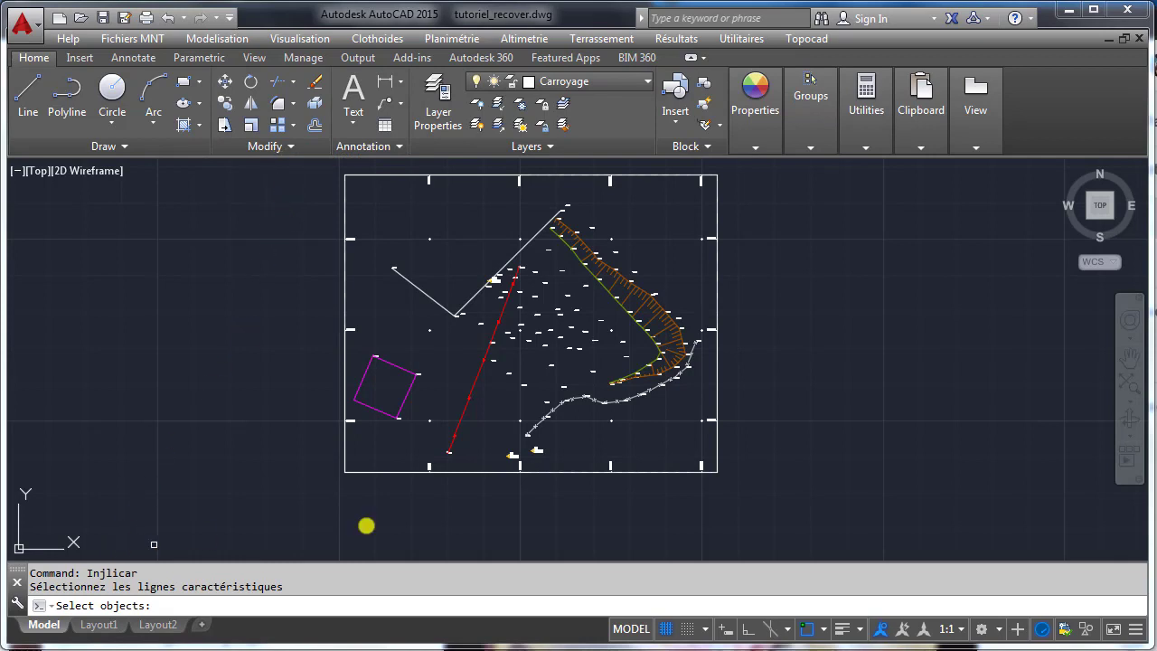
left_click(583, 243)
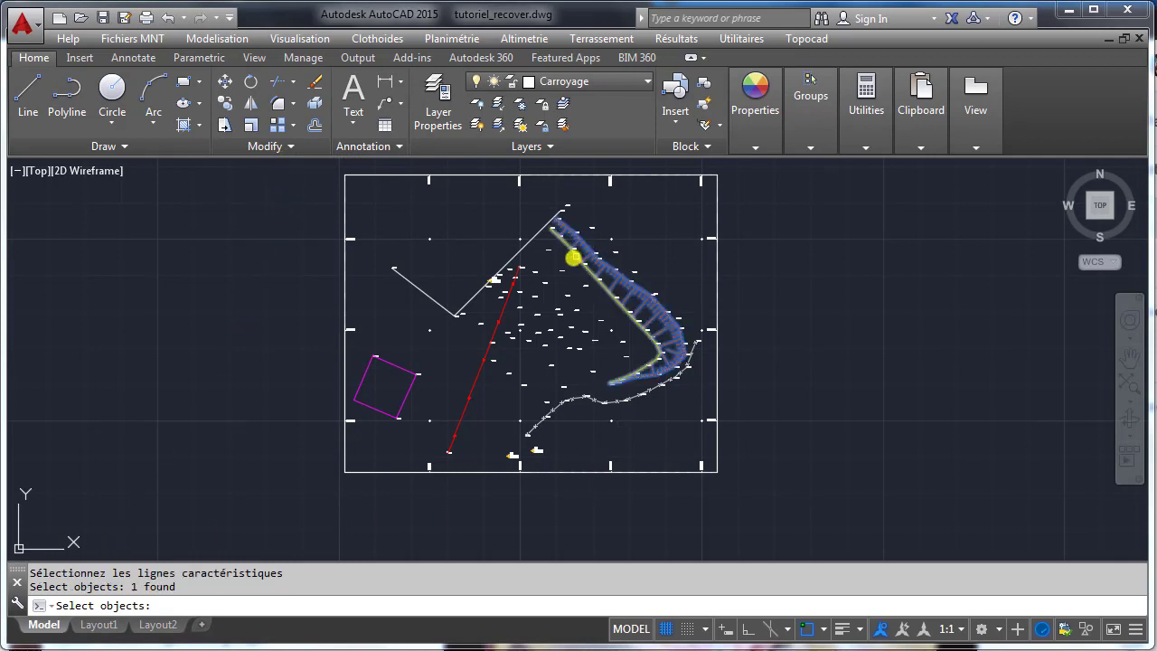
left_click(572, 253)
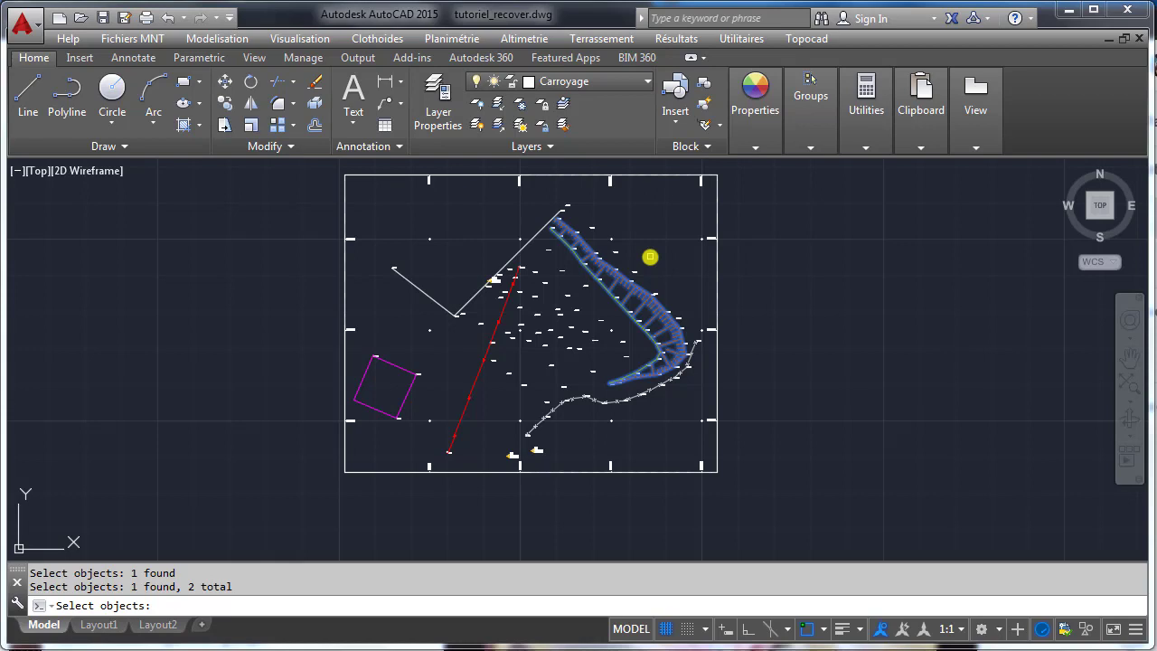
key("Return")
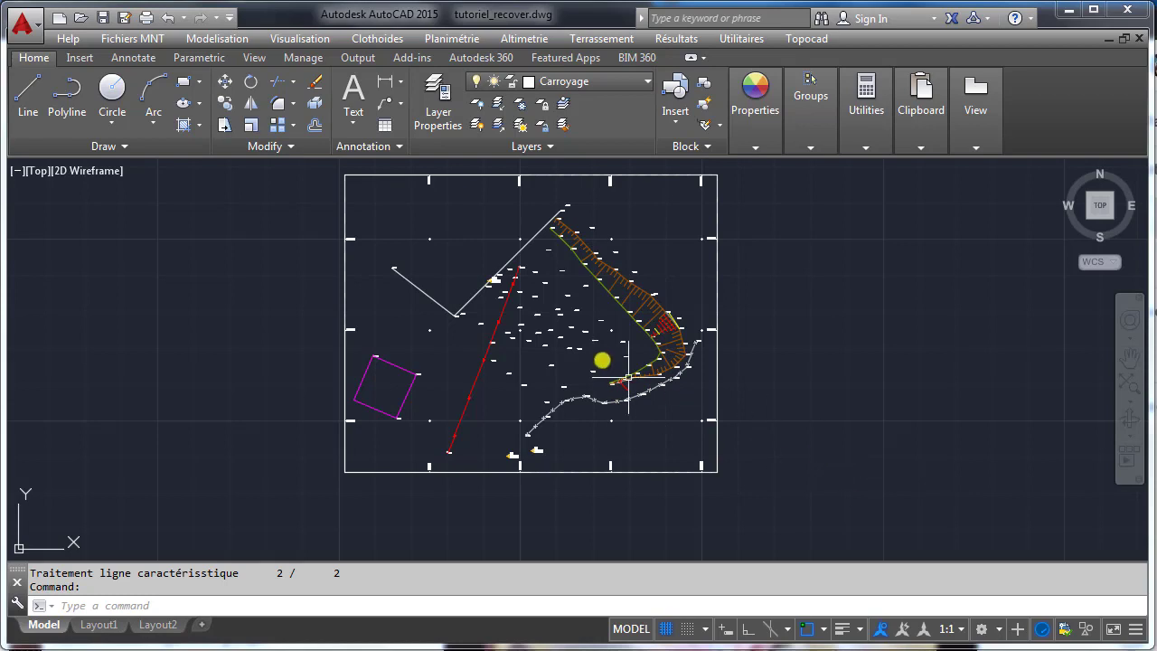
left_click(312, 41)
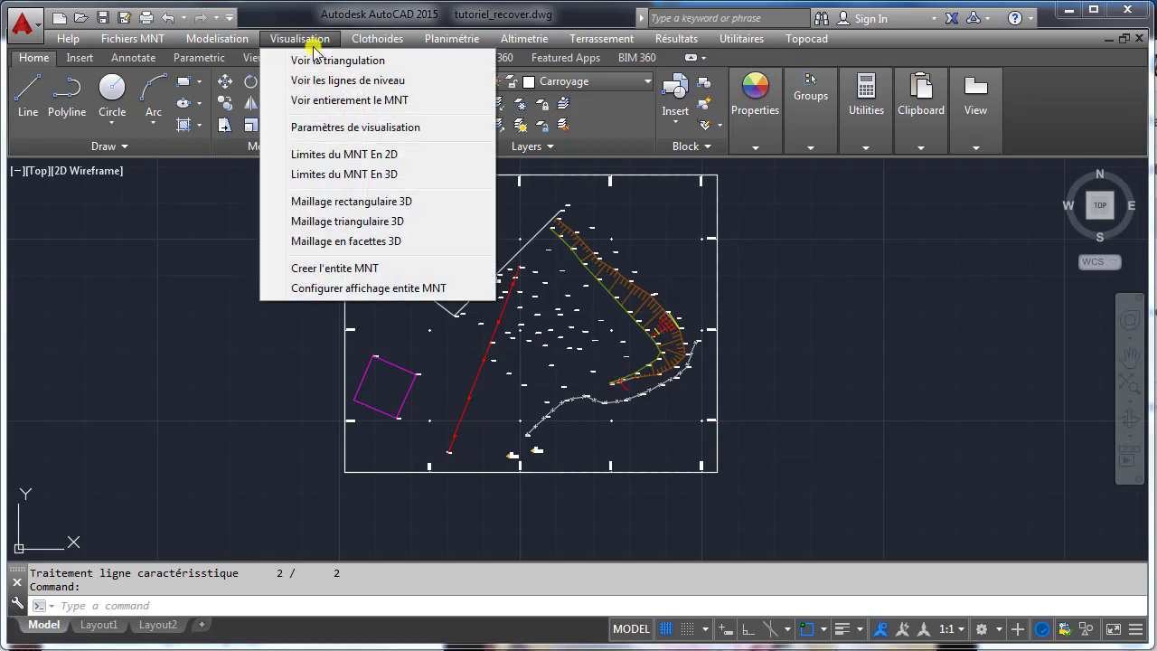
left_click(332, 101)
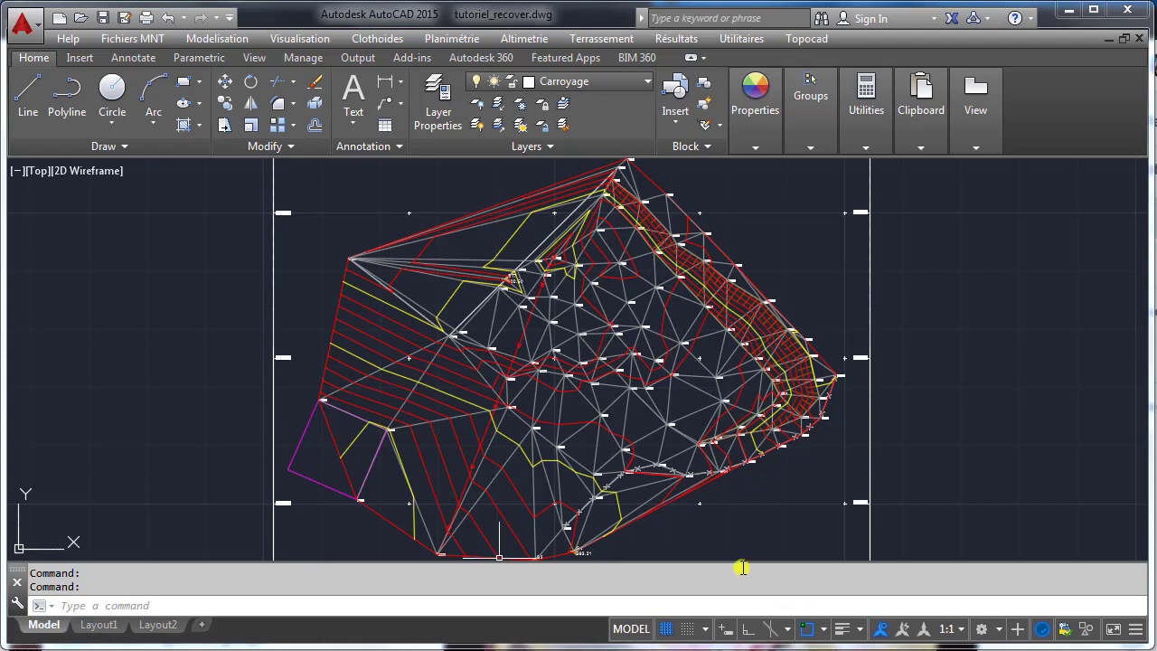
- Refine the triangulation with a maximum triangulation distance of 15 and display the resulting contour lines
left_click(217, 39)
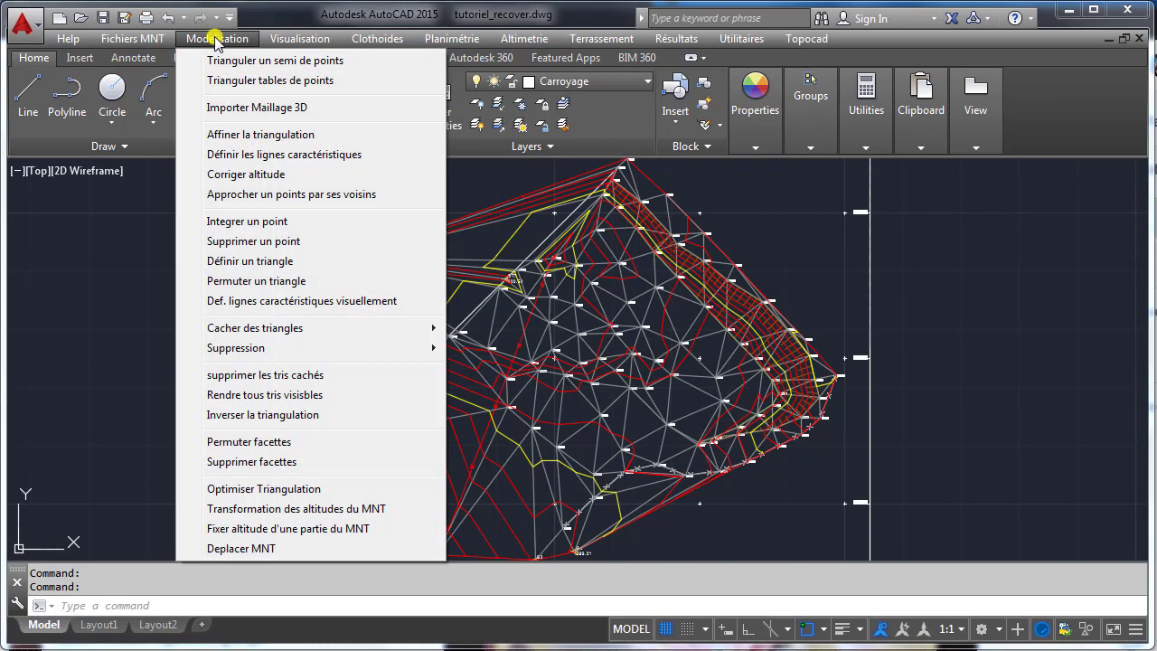
left_click(263, 135)
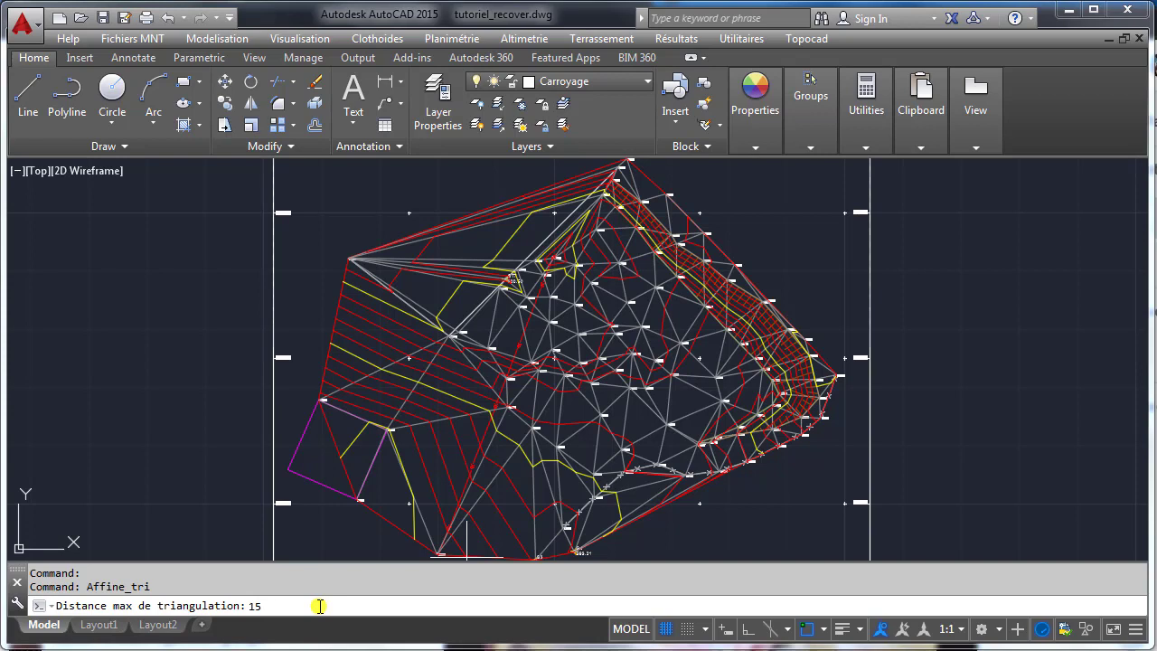
key("Return")
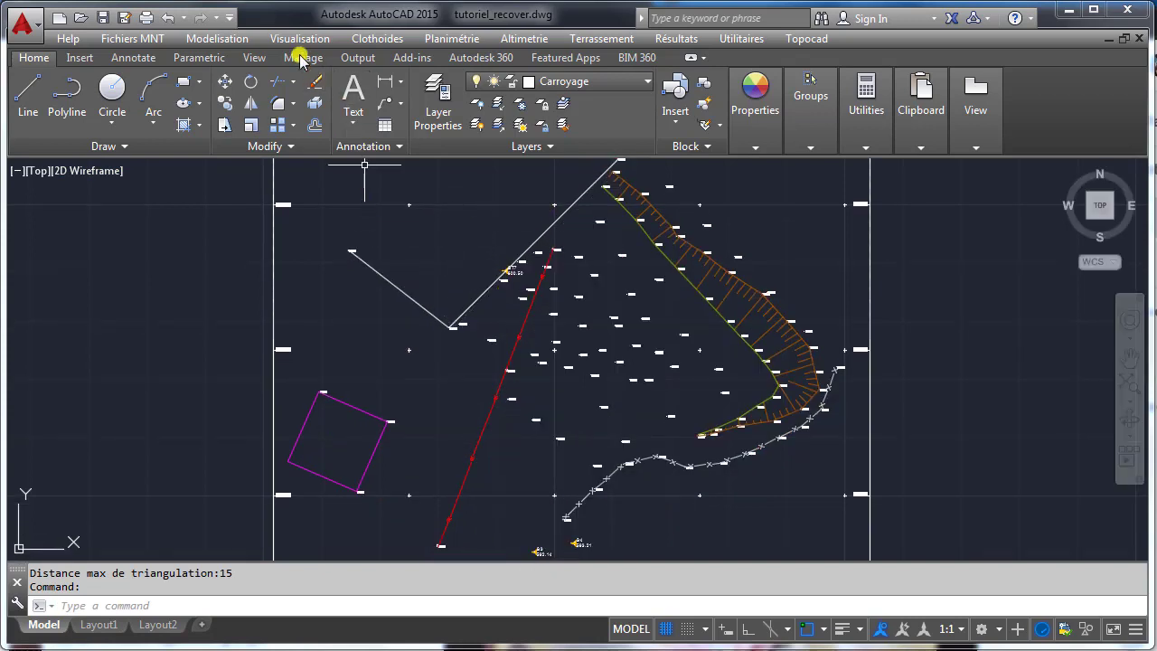
left_click(290, 37)
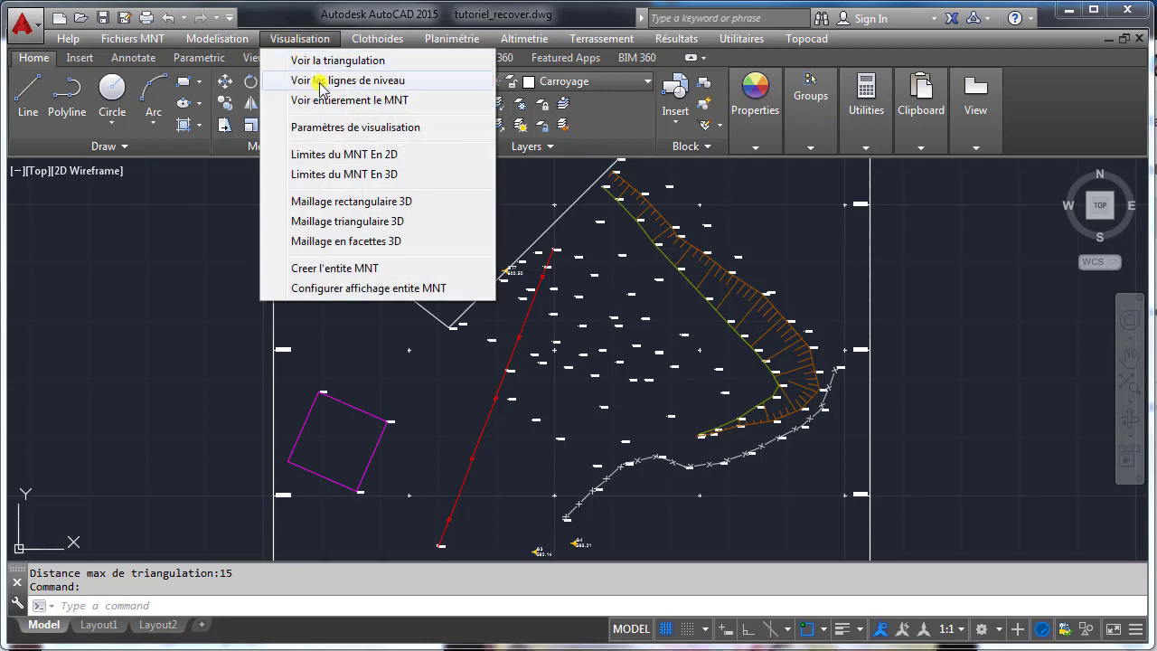
left_click(321, 80)
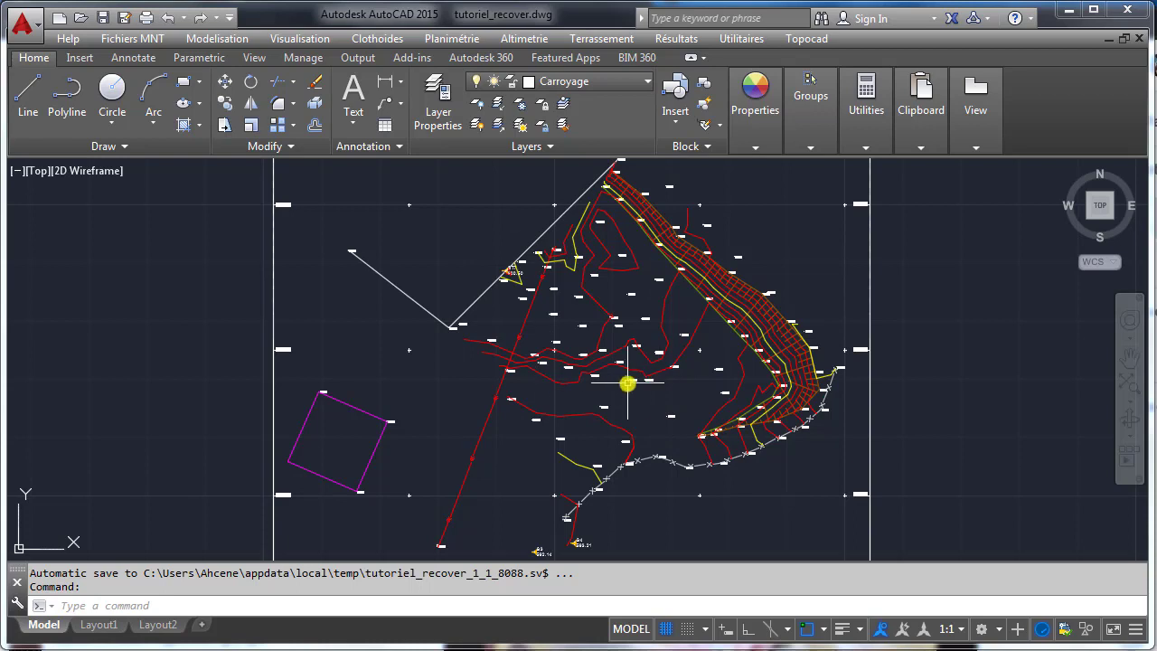
middle_click_drag(628, 382, 628, 364)
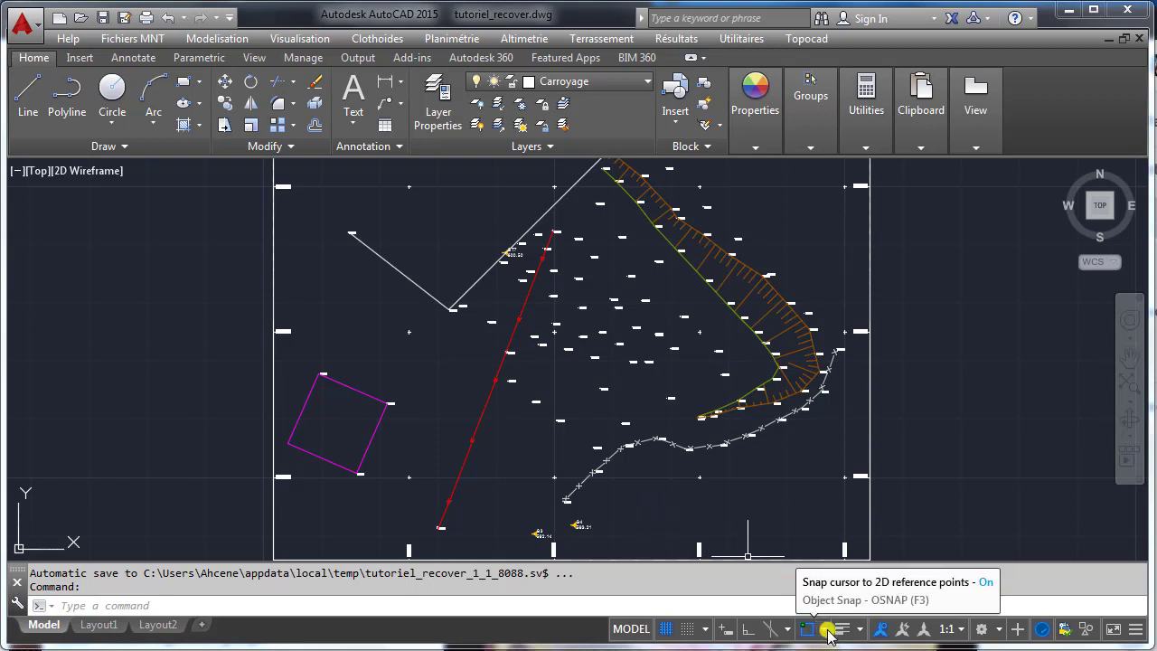
- Remove station ST7 from the terrain model by snapping to its block's insertion point, and display the triangulation
left_click(223, 38)
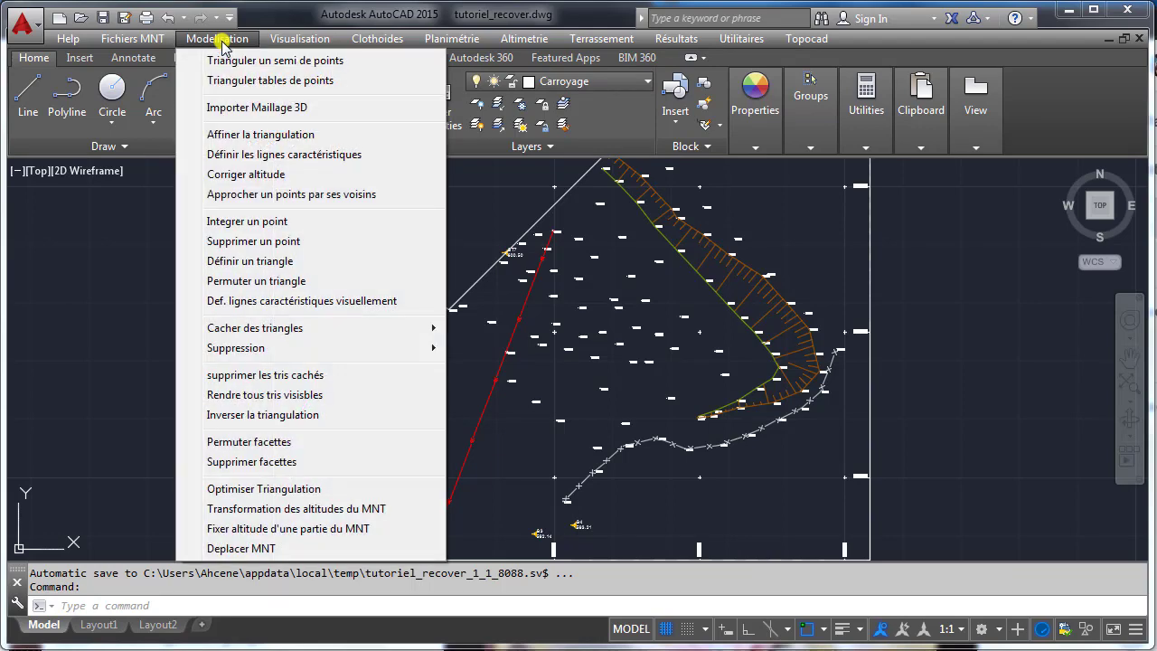
left_click(272, 241)
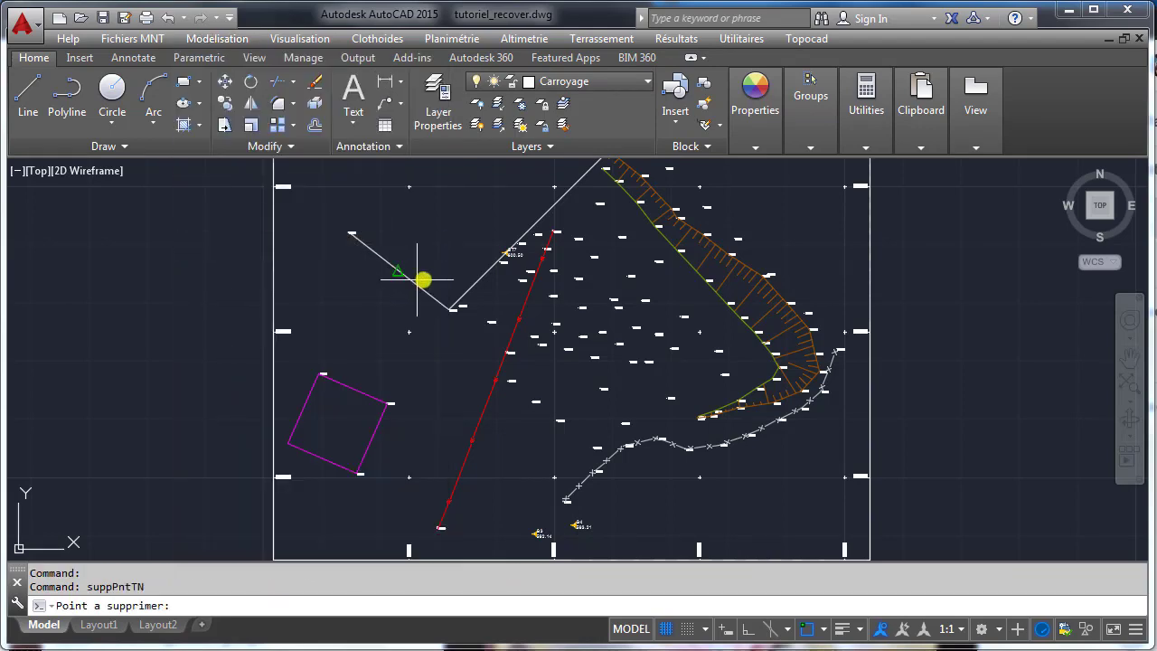
scroll(505, 248, "up", 5)
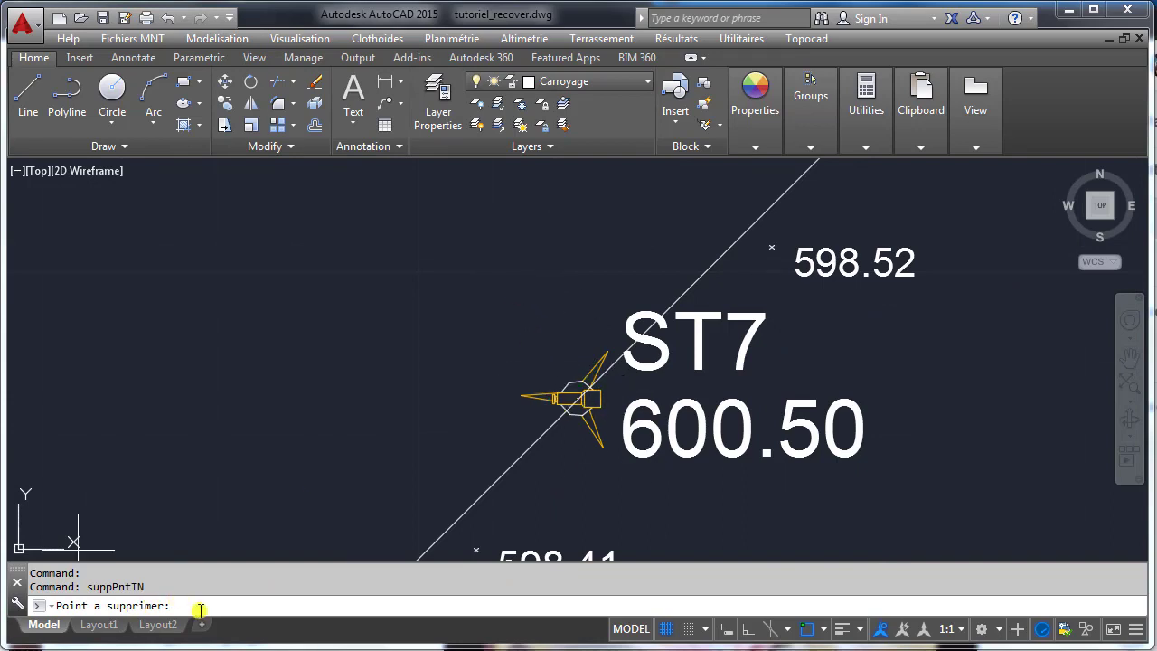
right_click(385, 322, "shift")
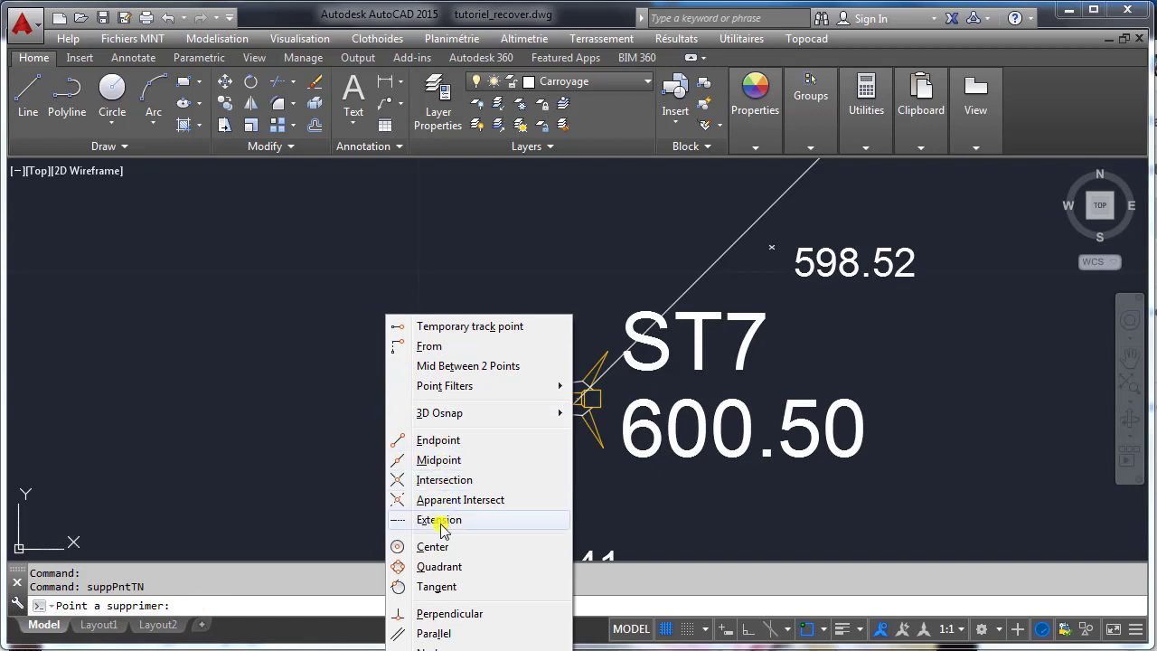
left_click(436, 650)
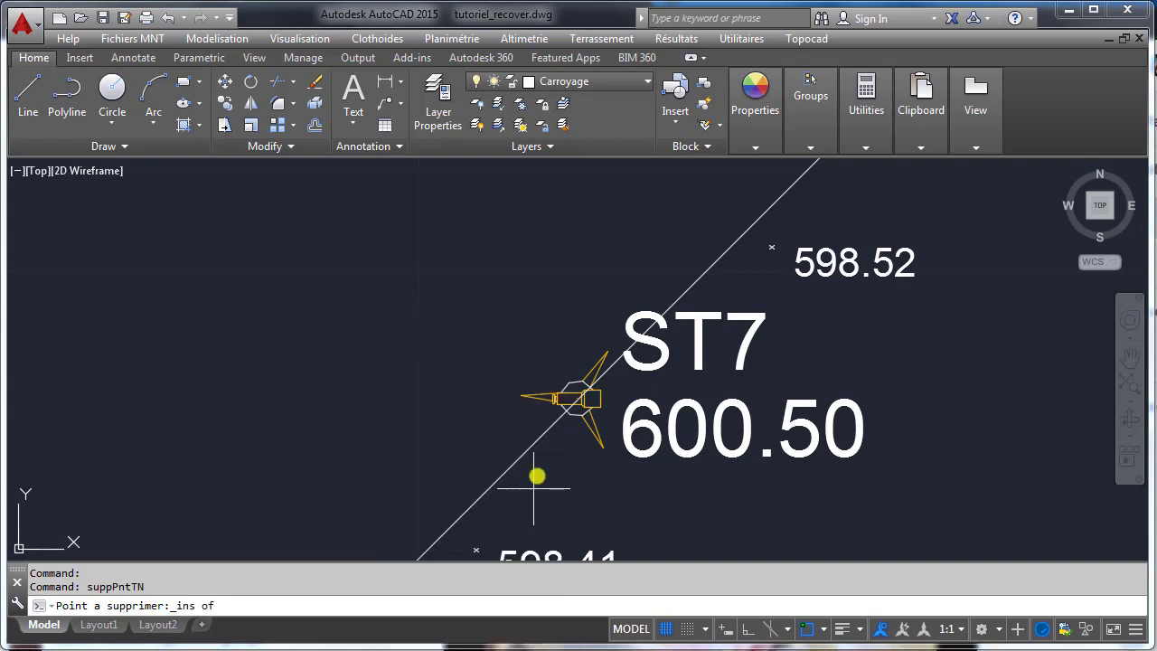
left_click(582, 395)
scroll(456, 316, "down", 4)
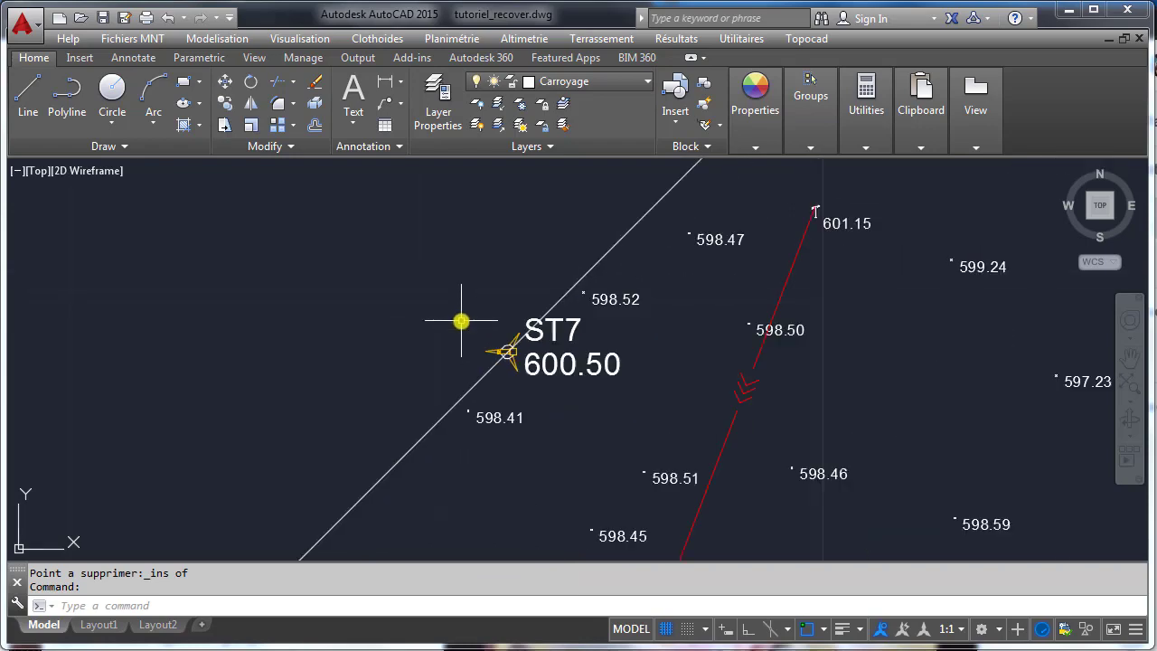
left_click(303, 38)
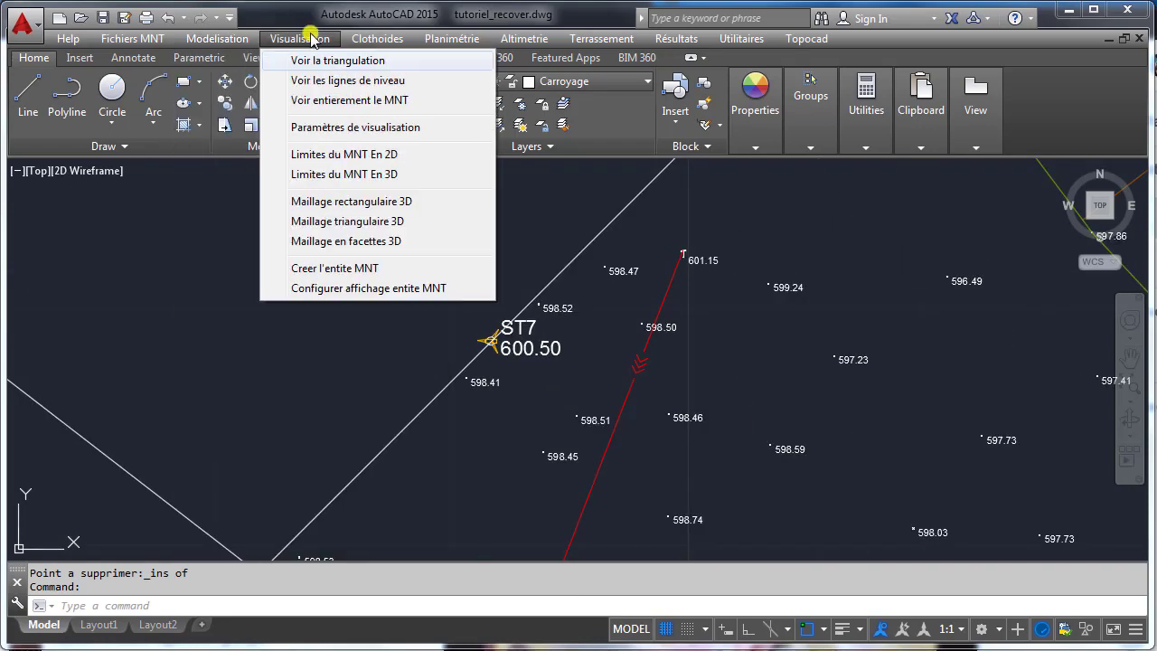
left_click(312, 61)
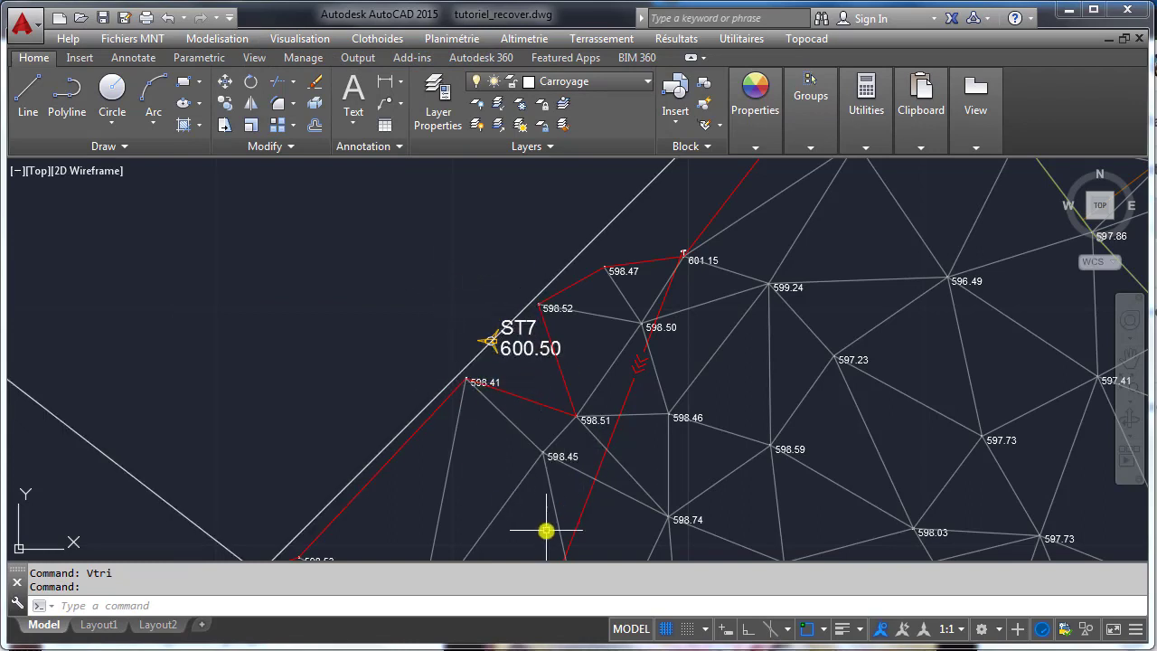
- Define the missing triangle beside station ST7 from the survey points 598.52, 598.51 and 598.41
left_click(211, 40)
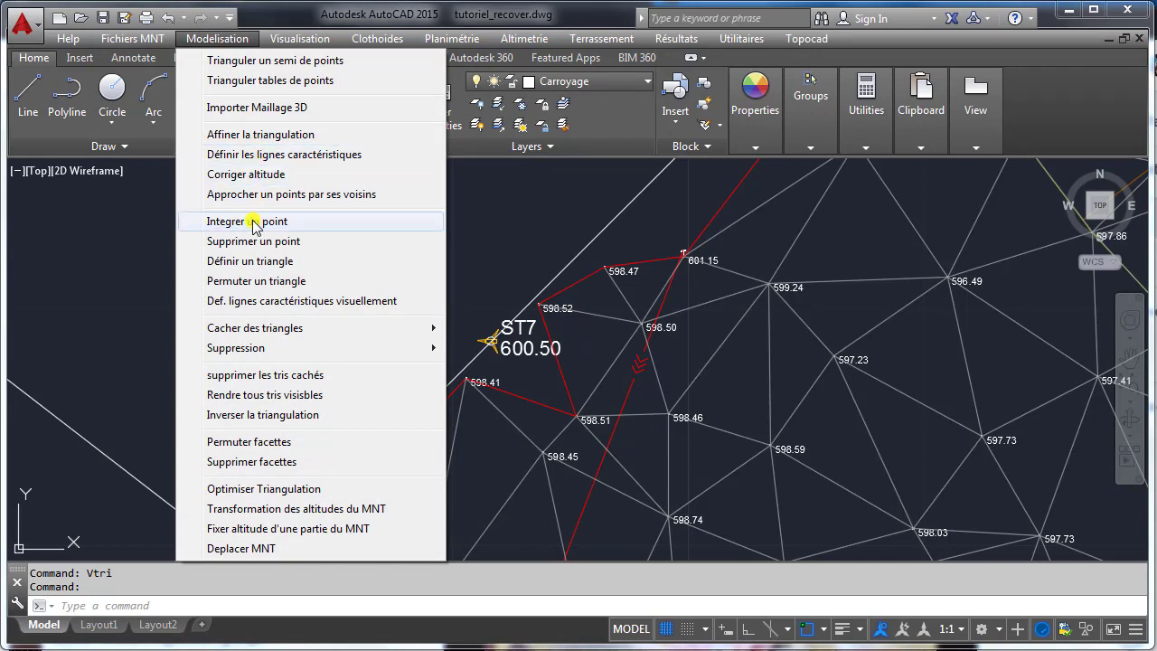
left_click(252, 261)
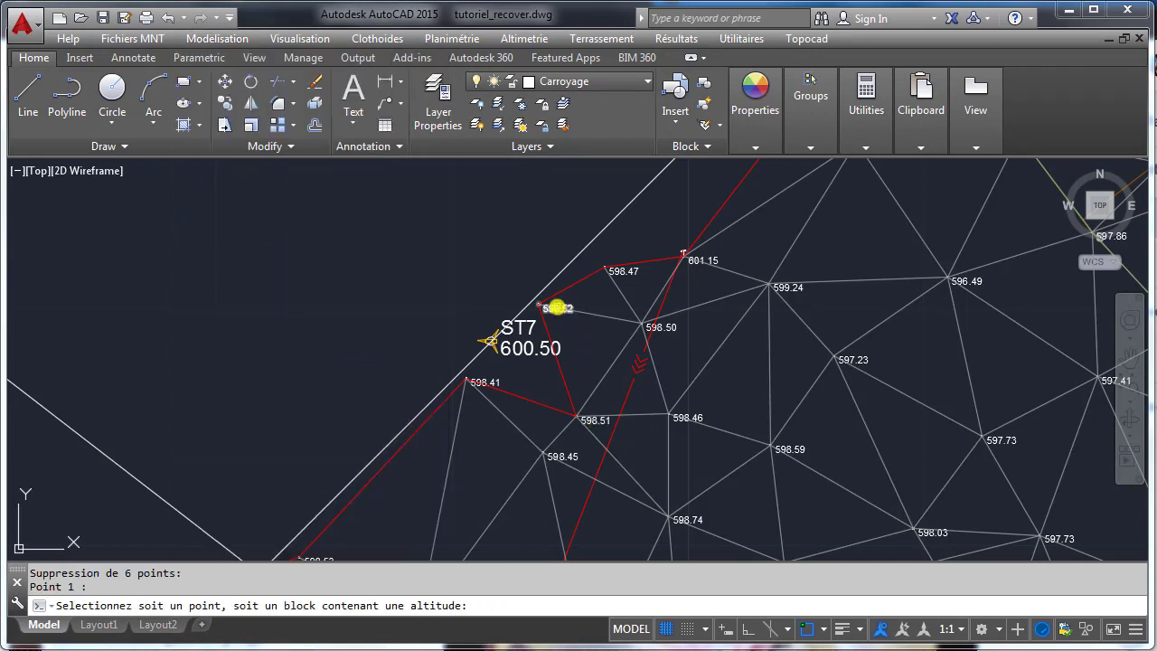
left_click(557, 309)
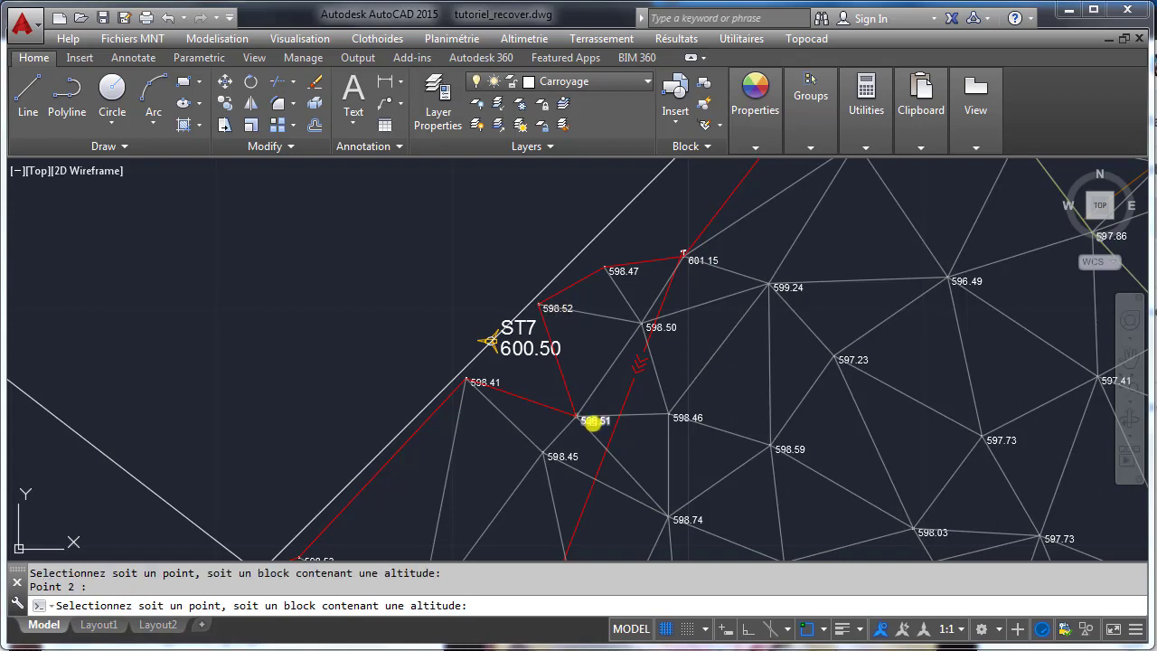
left_click(592, 423)
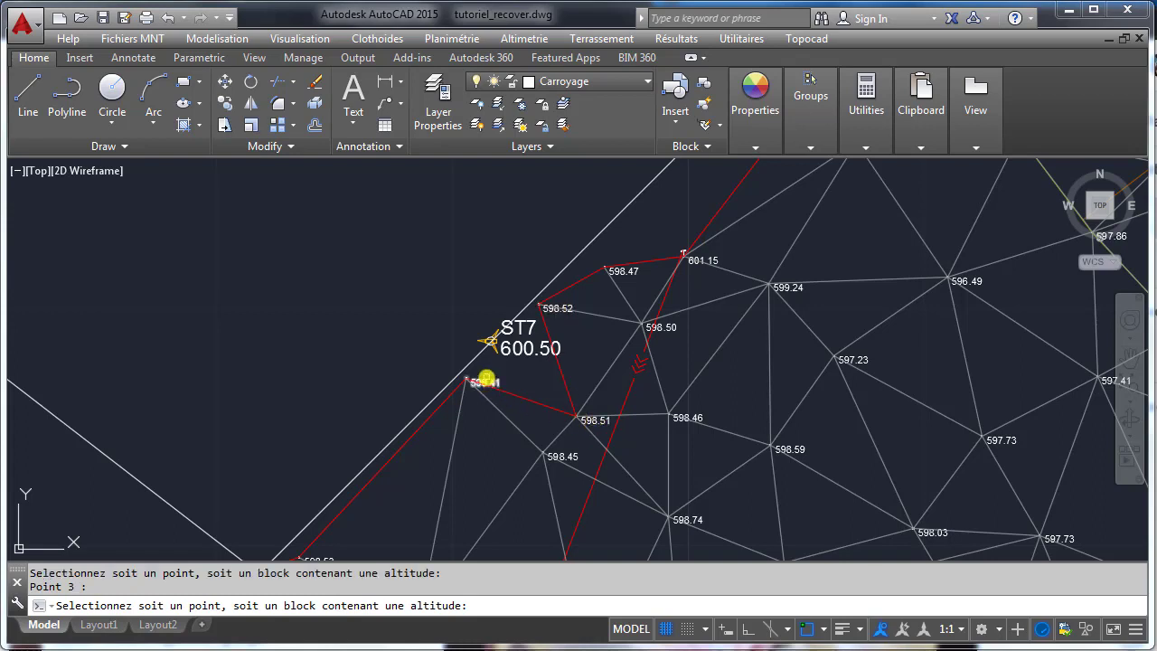
left_click(485, 381)
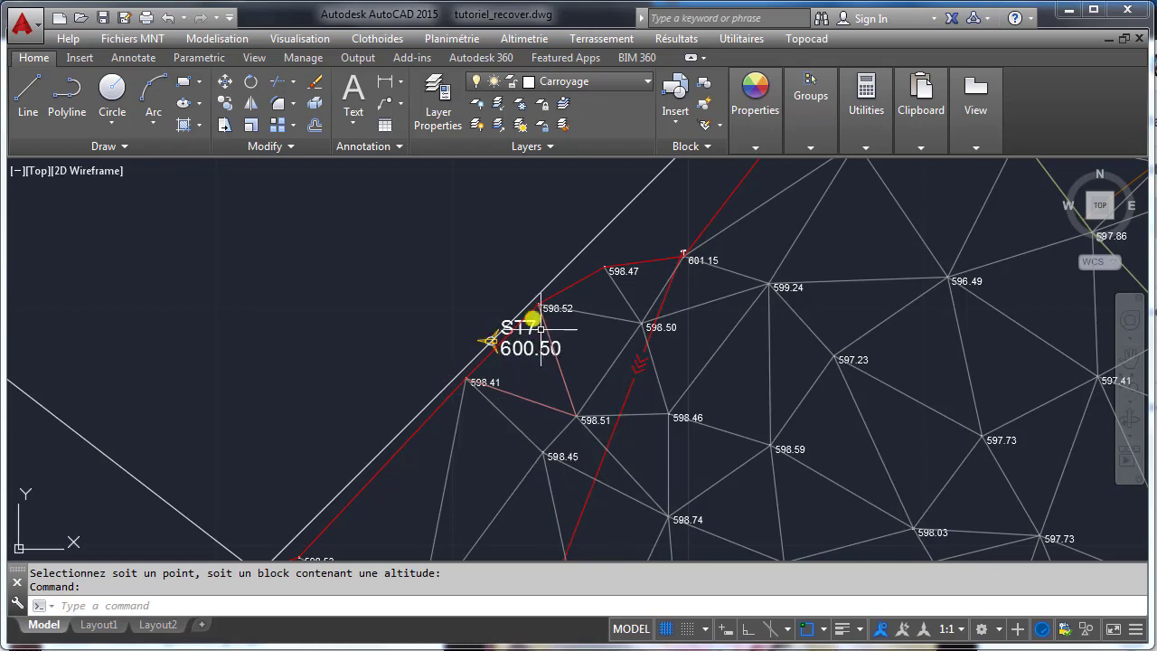
- Start placing the contour lines, keeping Toutes for the curves and the projection on the 0.0 plane
scroll(402, 289, "down", 5)
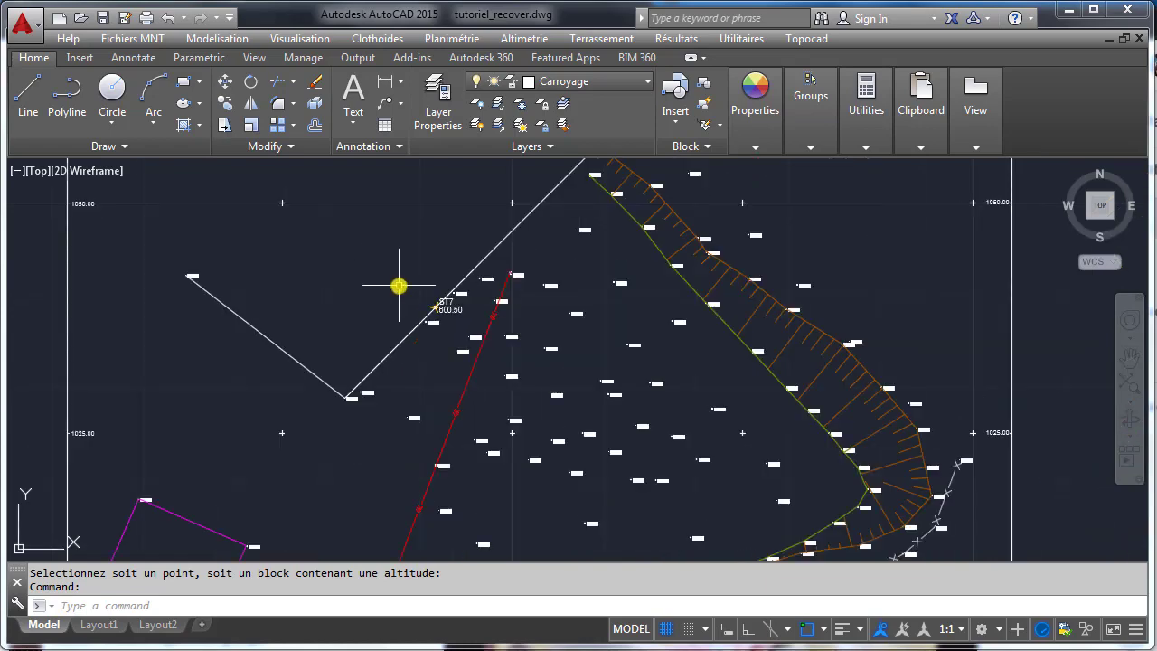
middle_click_drag(458, 347, 538, 370)
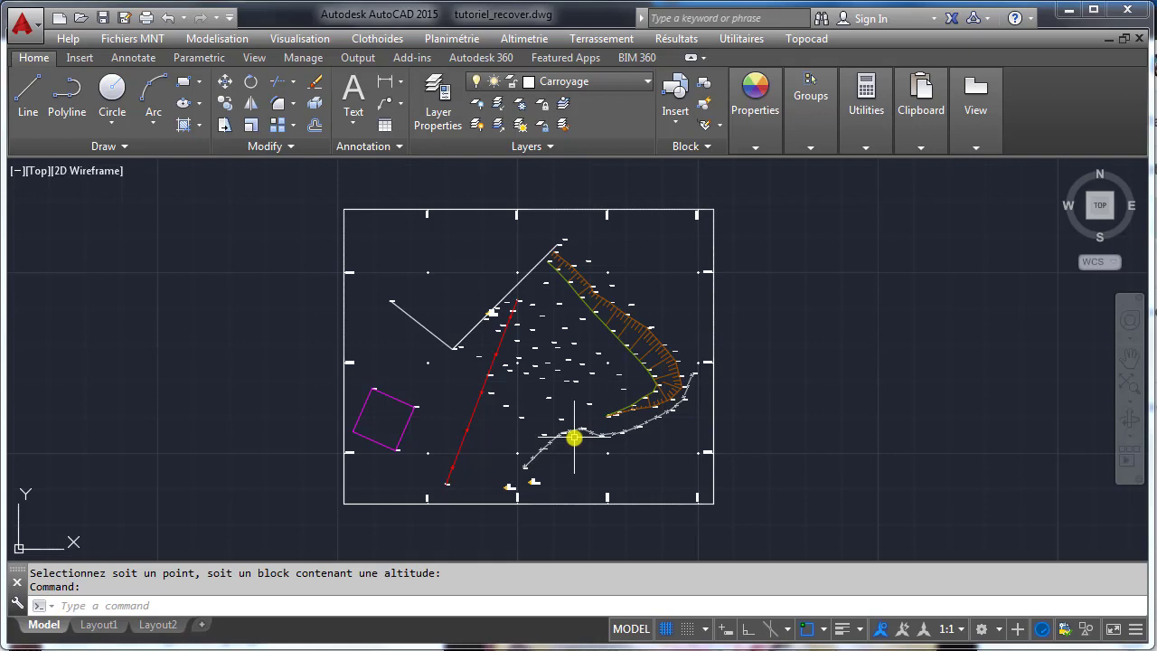
left_click(678, 39)
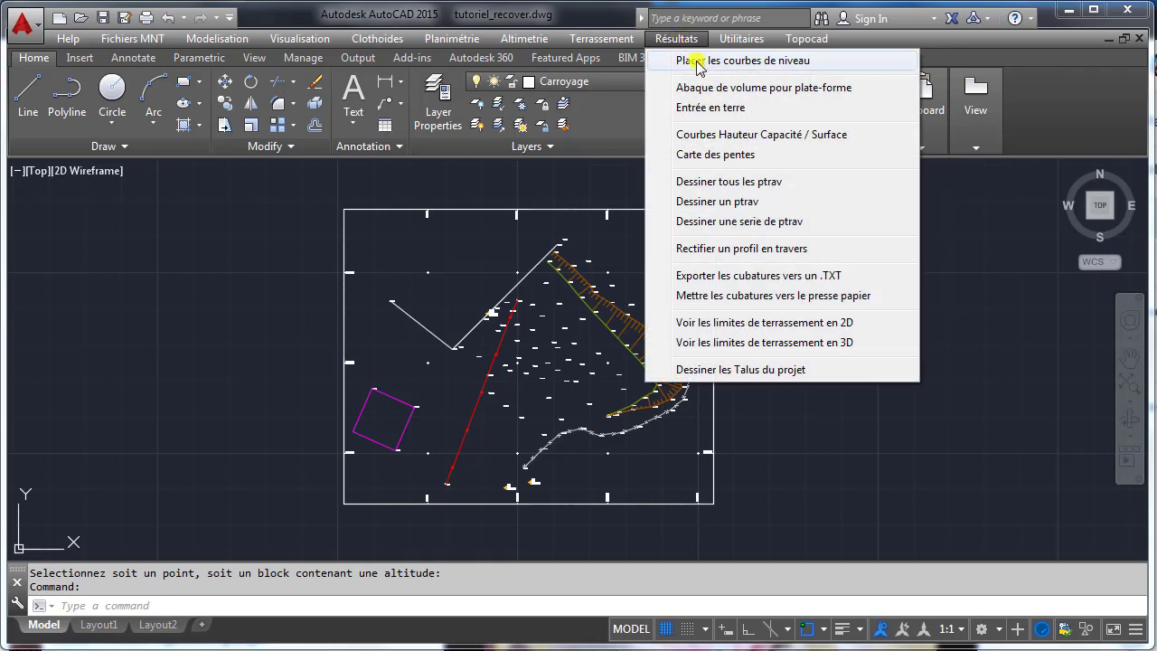
left_click(699, 61)
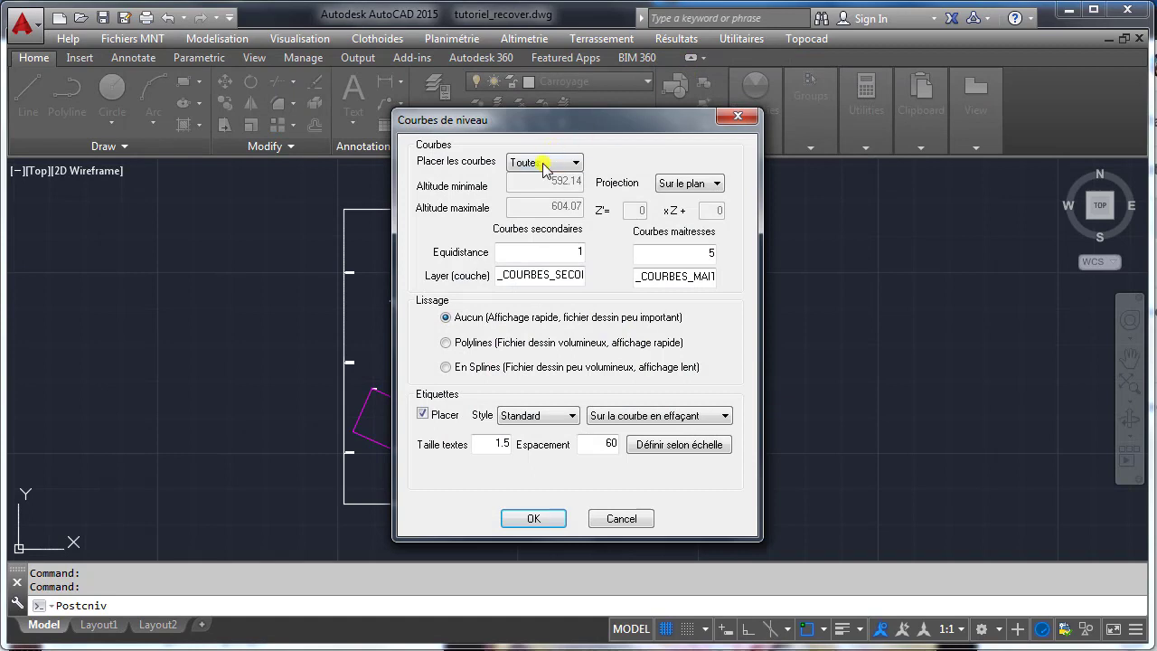
left_click(545, 163)
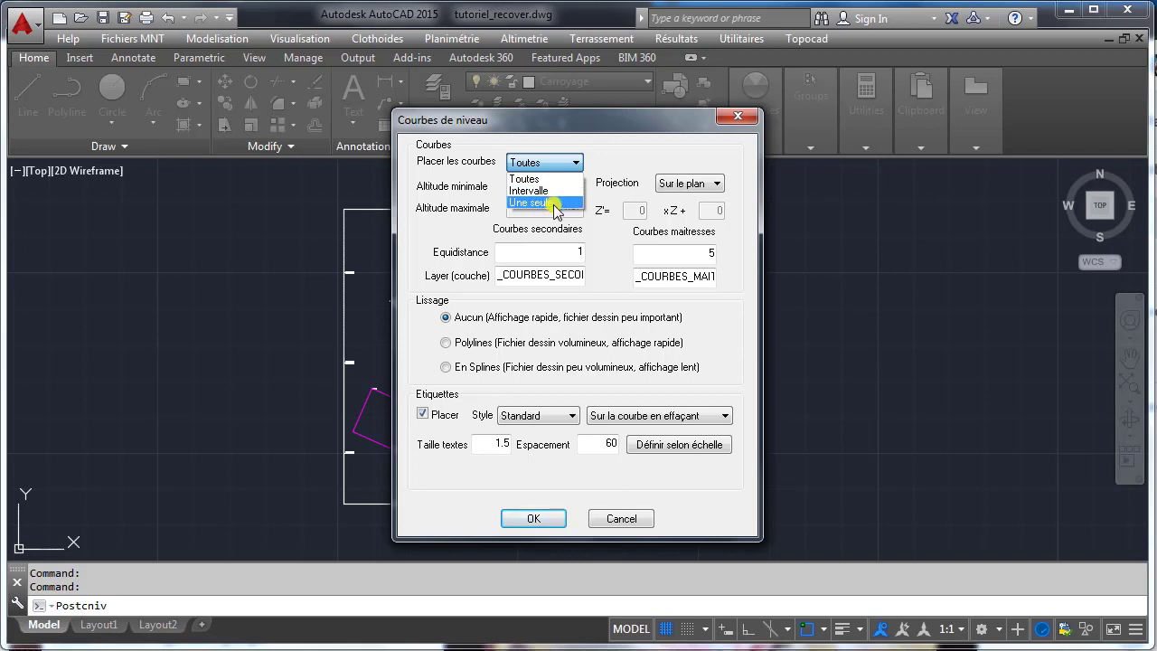
left_click(678, 183)
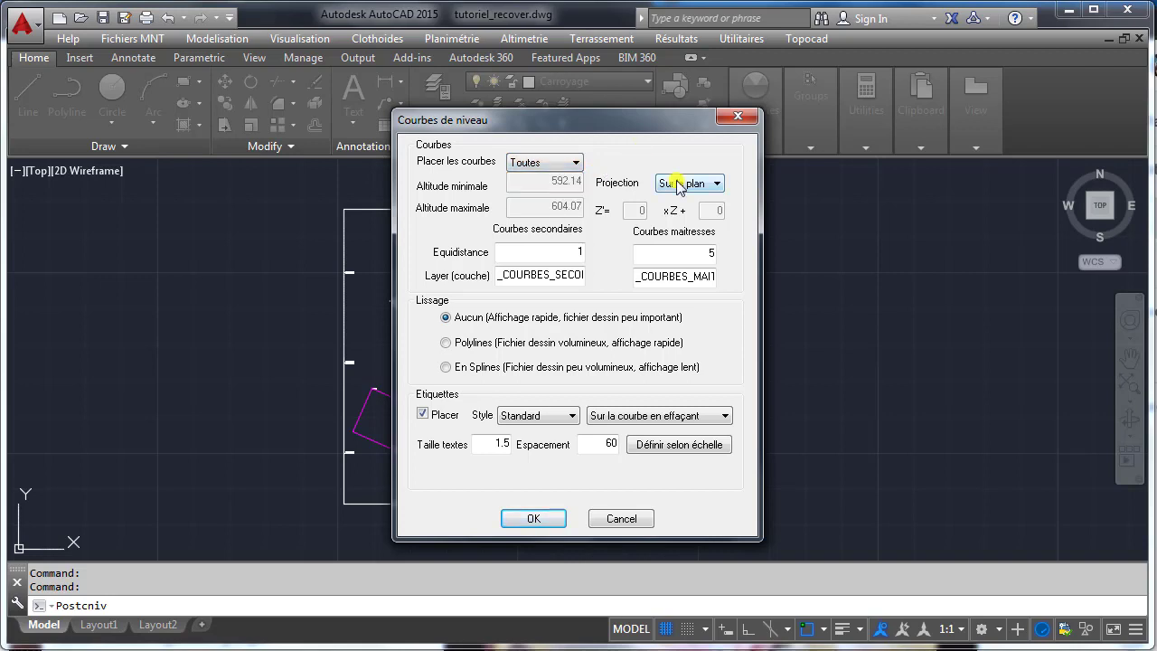
left_click(678, 184)
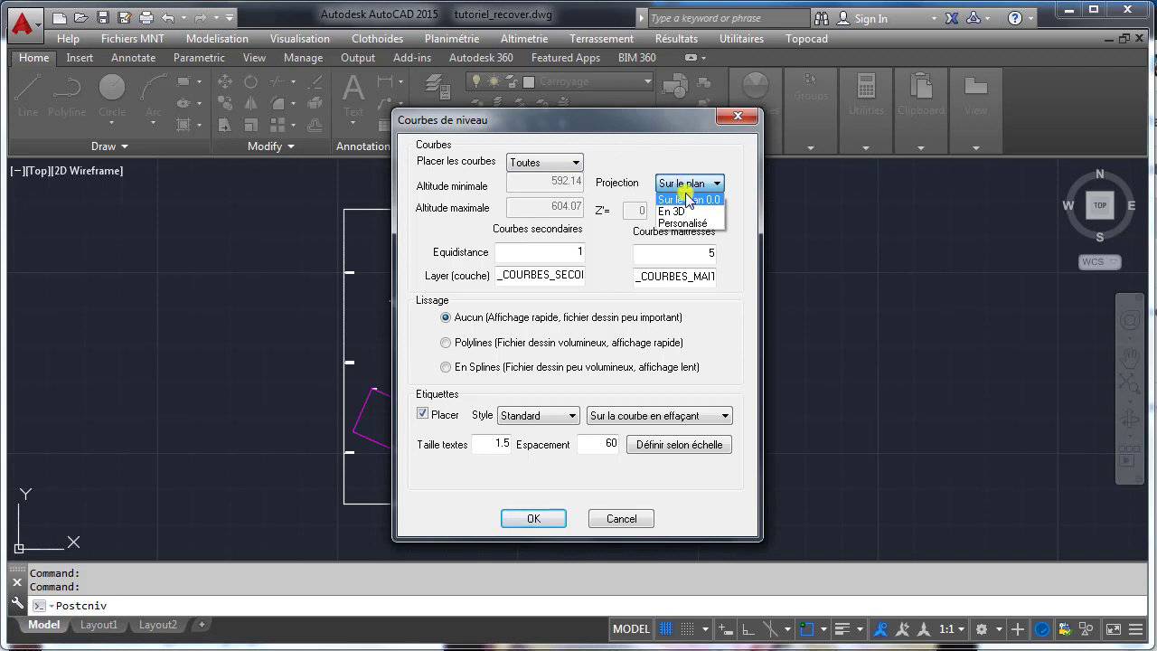
left_click(650, 157)
- Smooth the contours with Polylines, keeping equidistances of 1 for secondary and 5 for main curves and labels set to Sur la courbe en effaçant
left_click(578, 256)
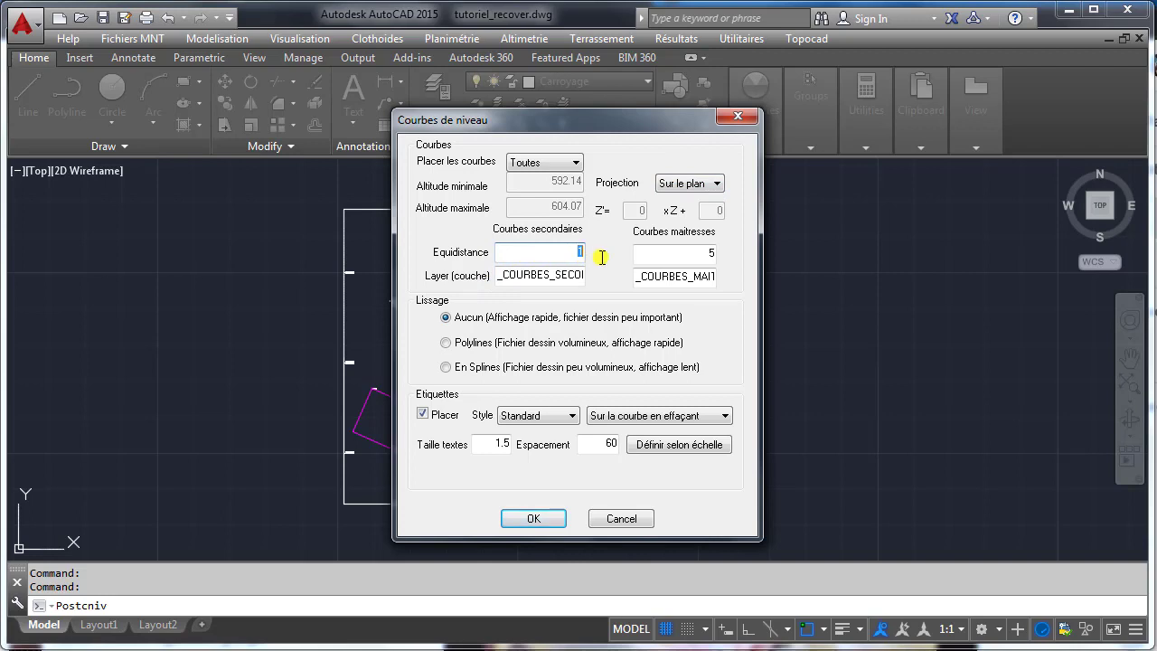
double_click(712, 253)
key("BackSpace")
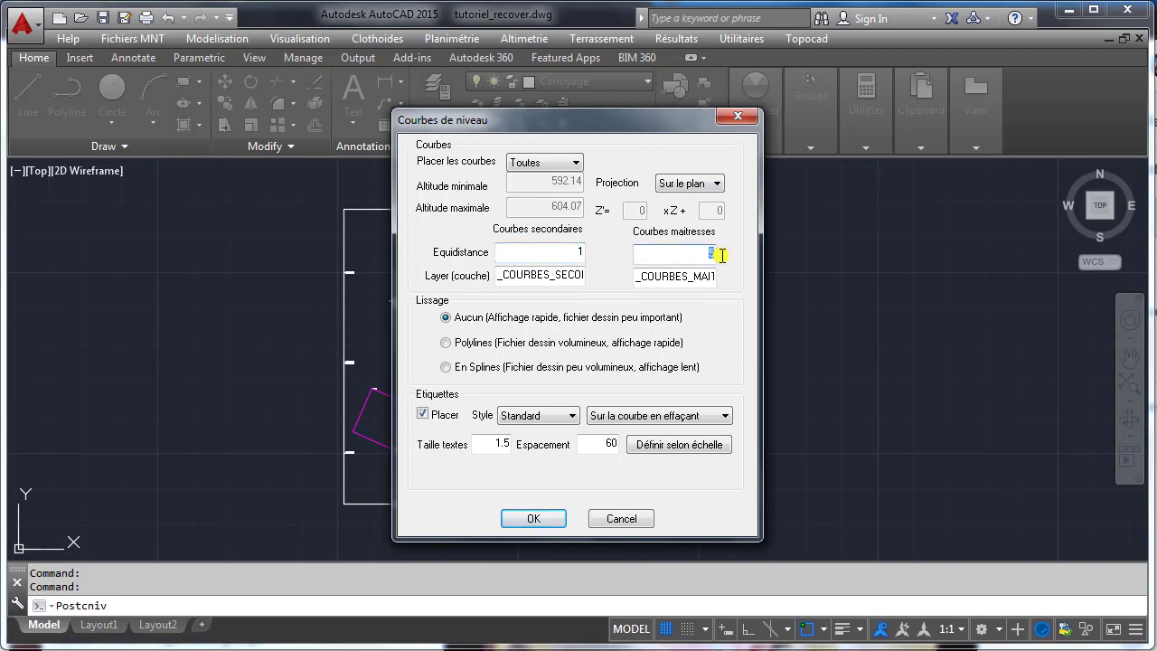
double_click(511, 275)
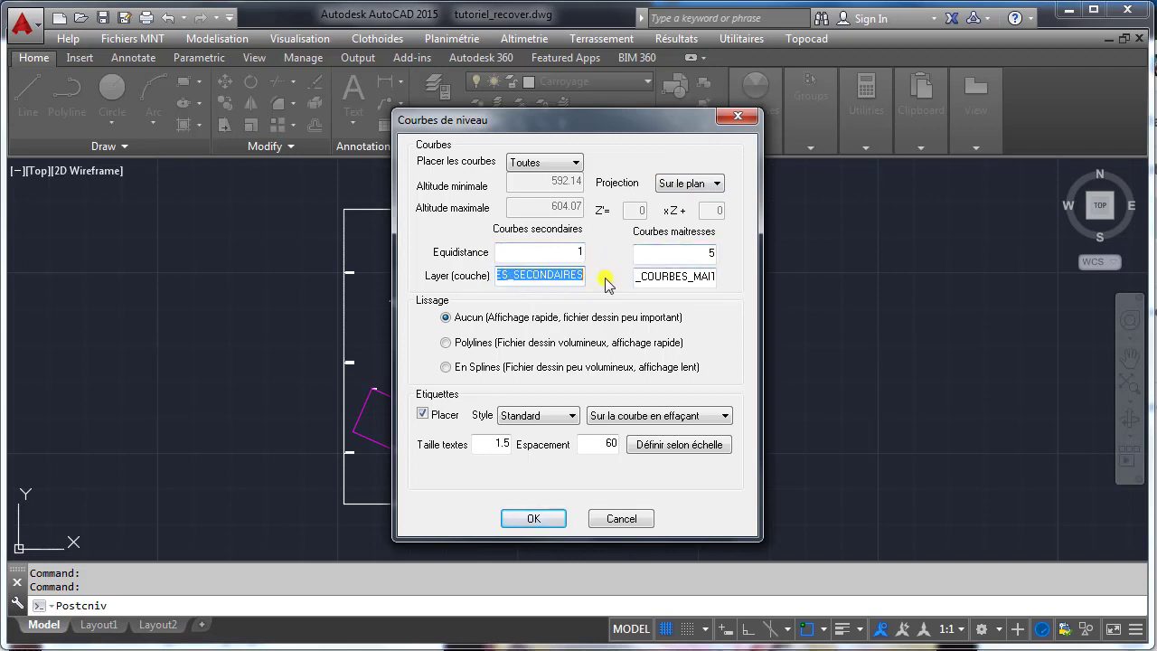
double_click(646, 277)
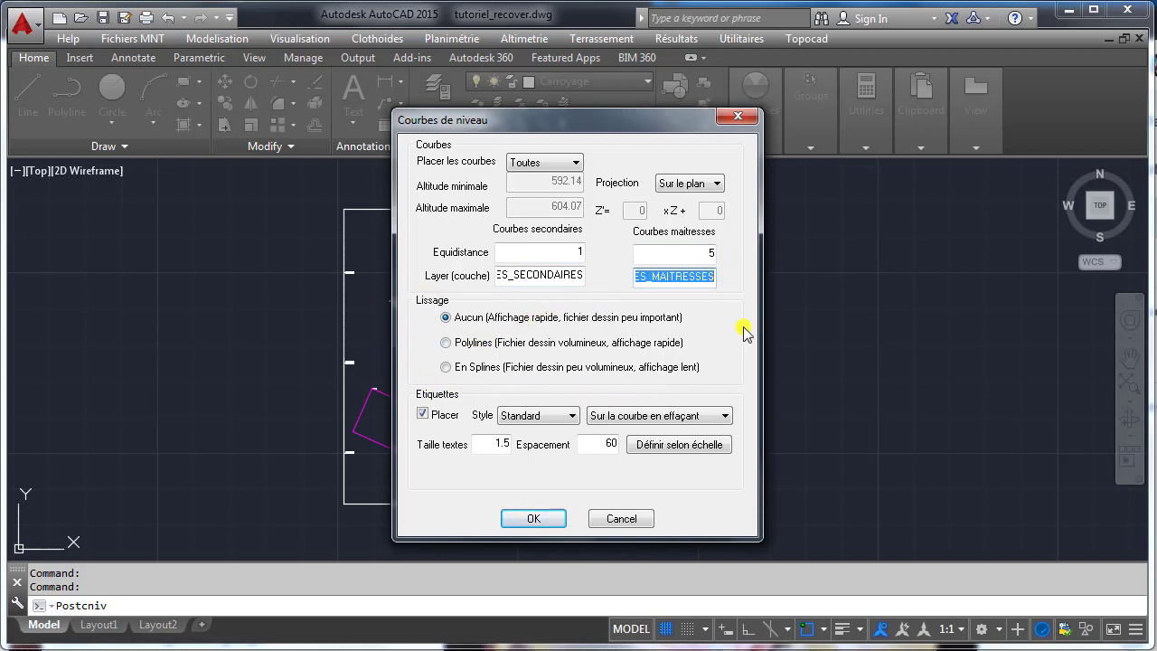
left_click(445, 343)
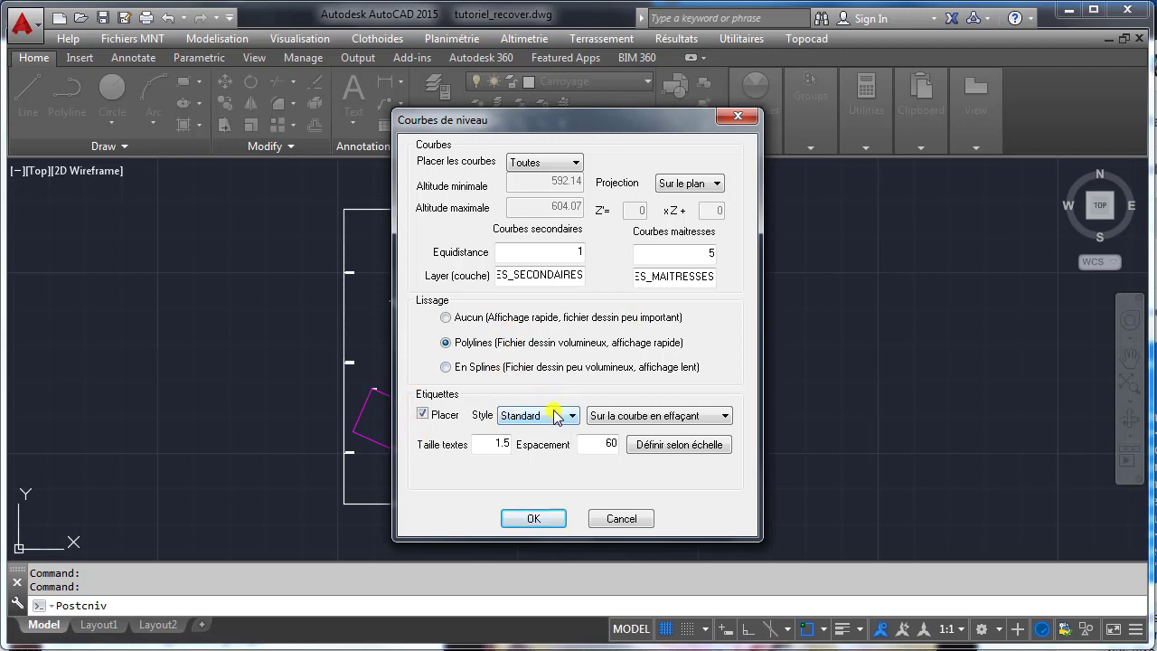
left_click(625, 418)
left_click(625, 418)
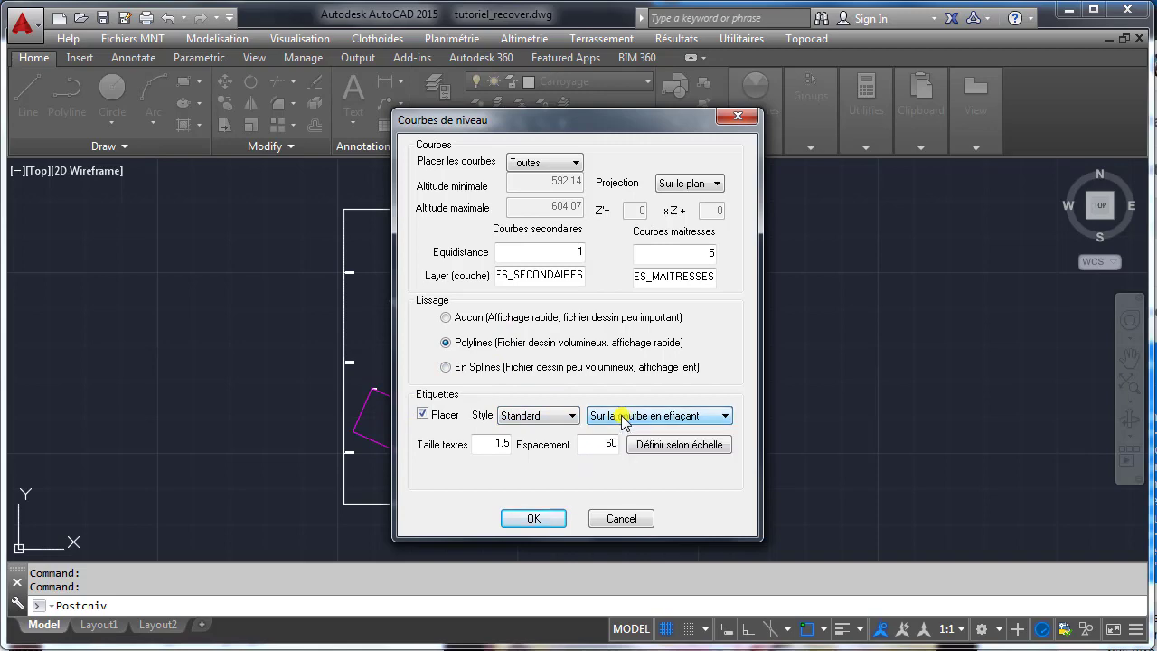
- Define the contour labels from the 1/250 scale, with a paper text size of 3 mm and a text spacing of 60 mm
left_click(678, 445)
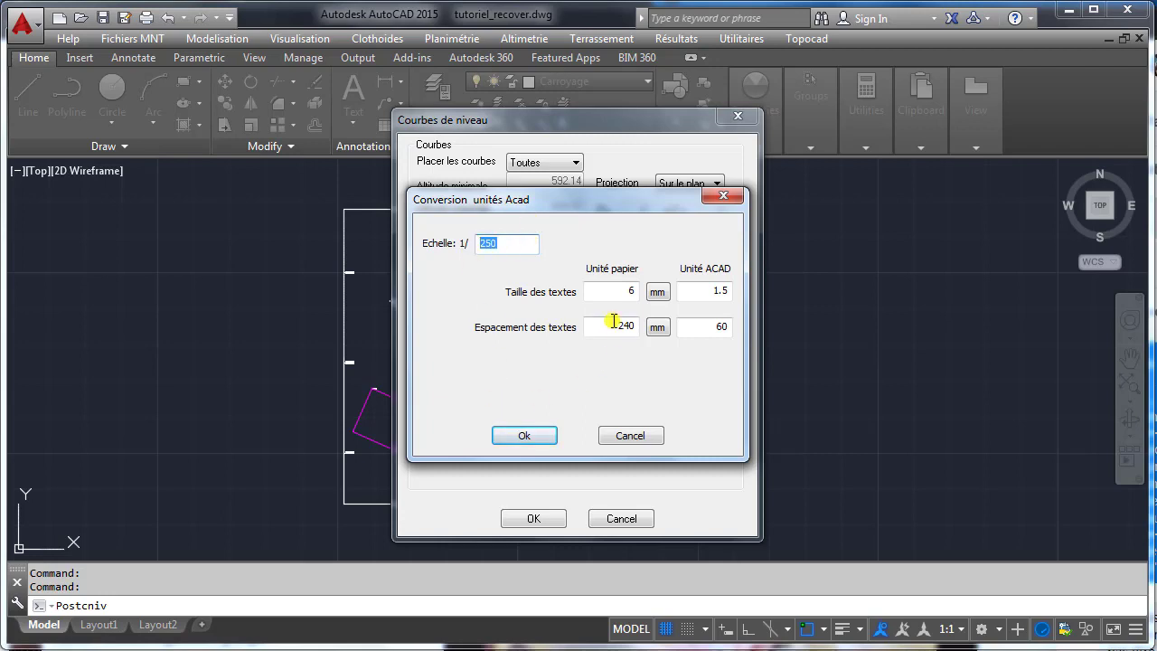
double_click(630, 291)
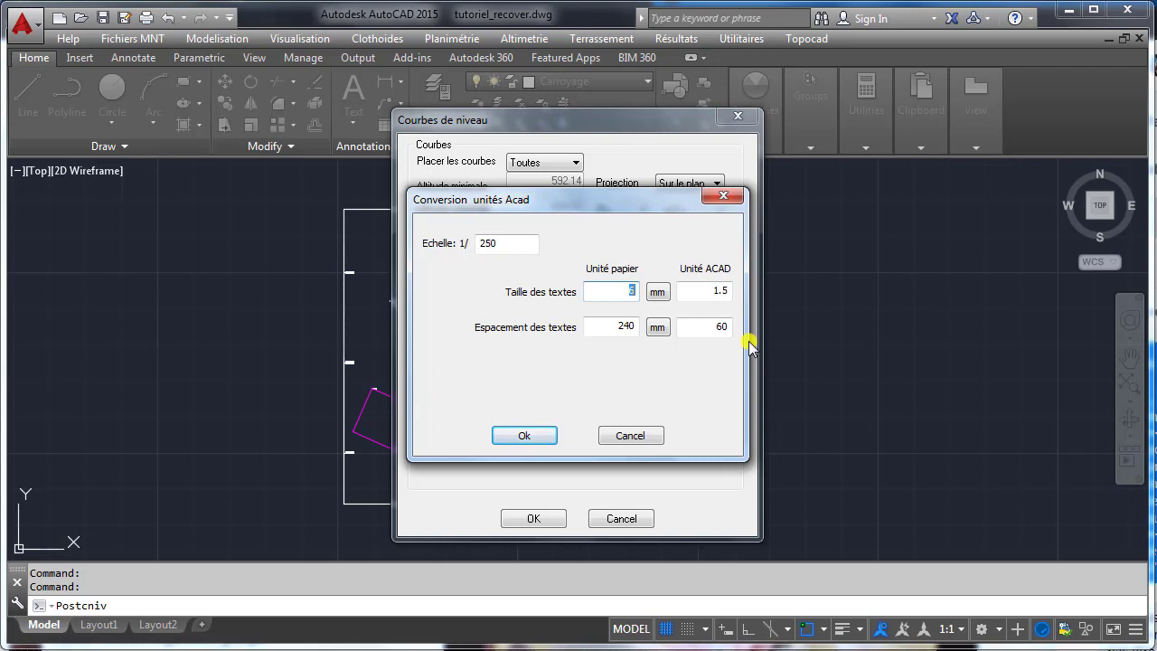
type("3")
left_click(712, 288)
double_click(621, 328)
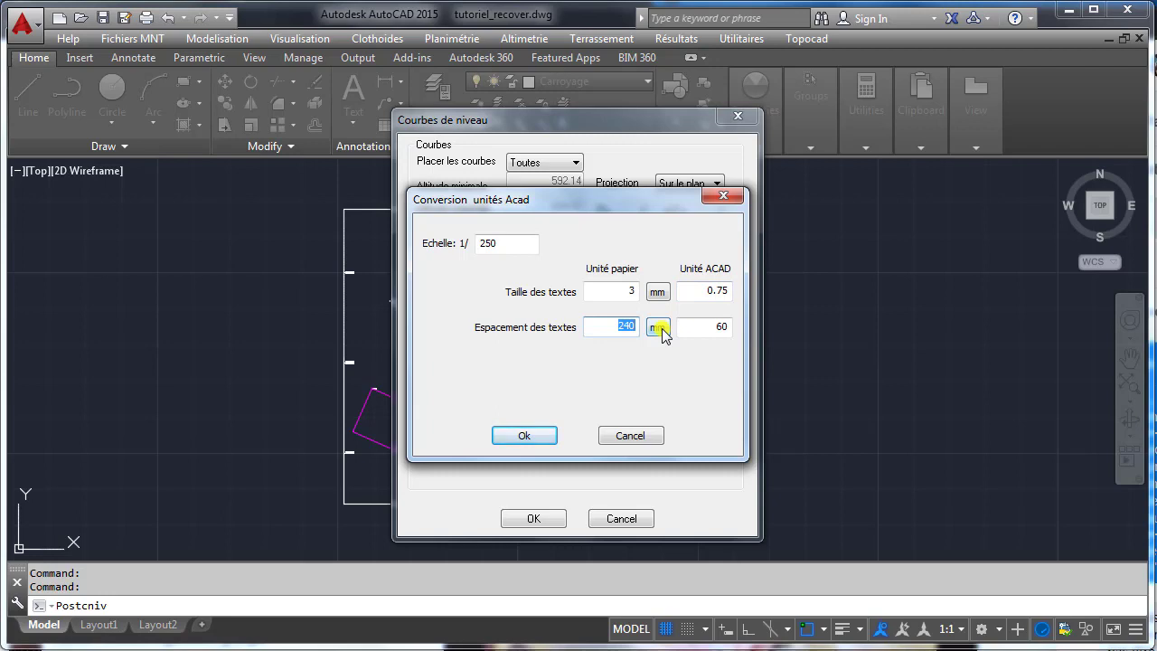
type("60")
left_click(535, 439)
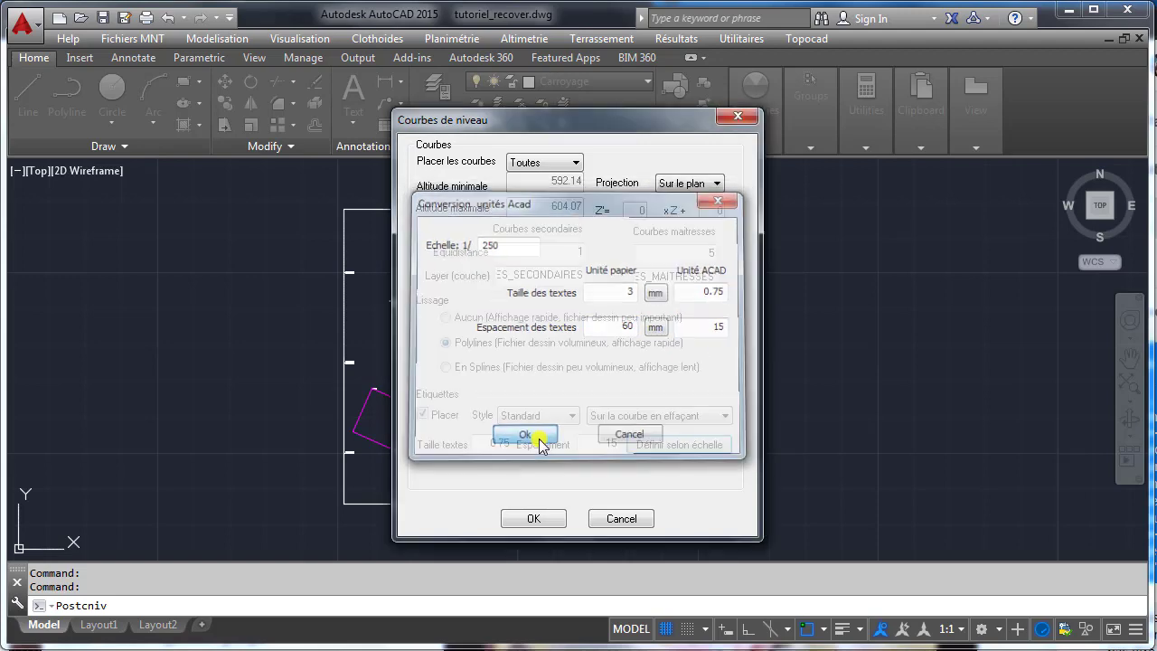
- Place the contour lines on the drawing with the chosen settings and check their labels
left_click(533, 518)
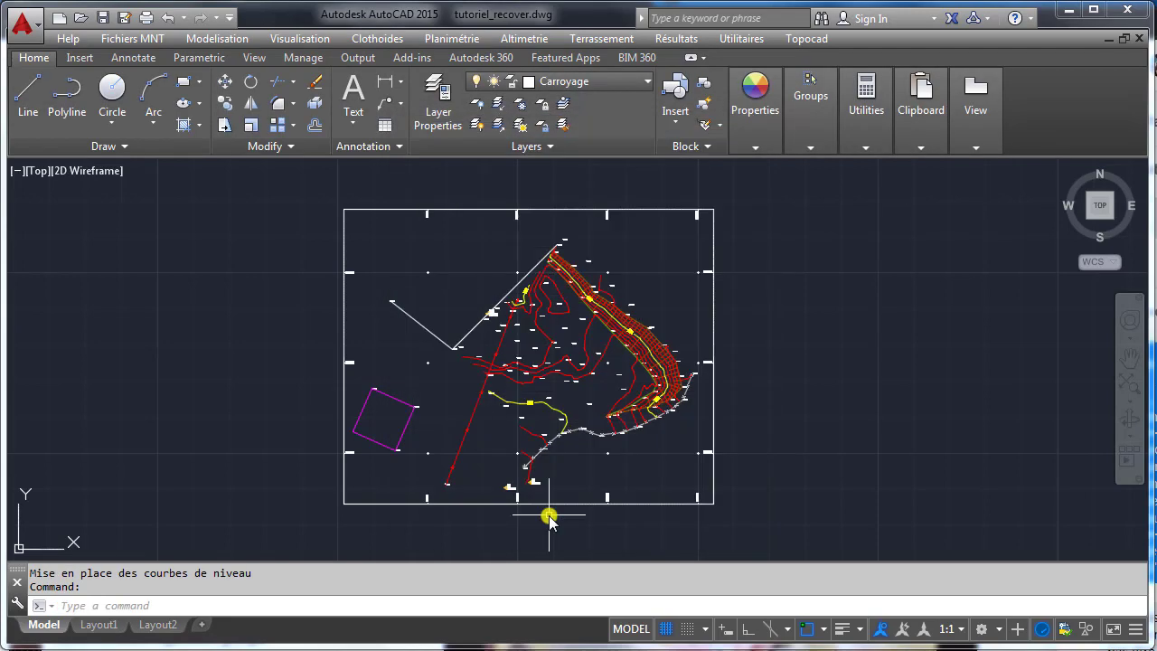
scroll(553, 355, "up", 5)
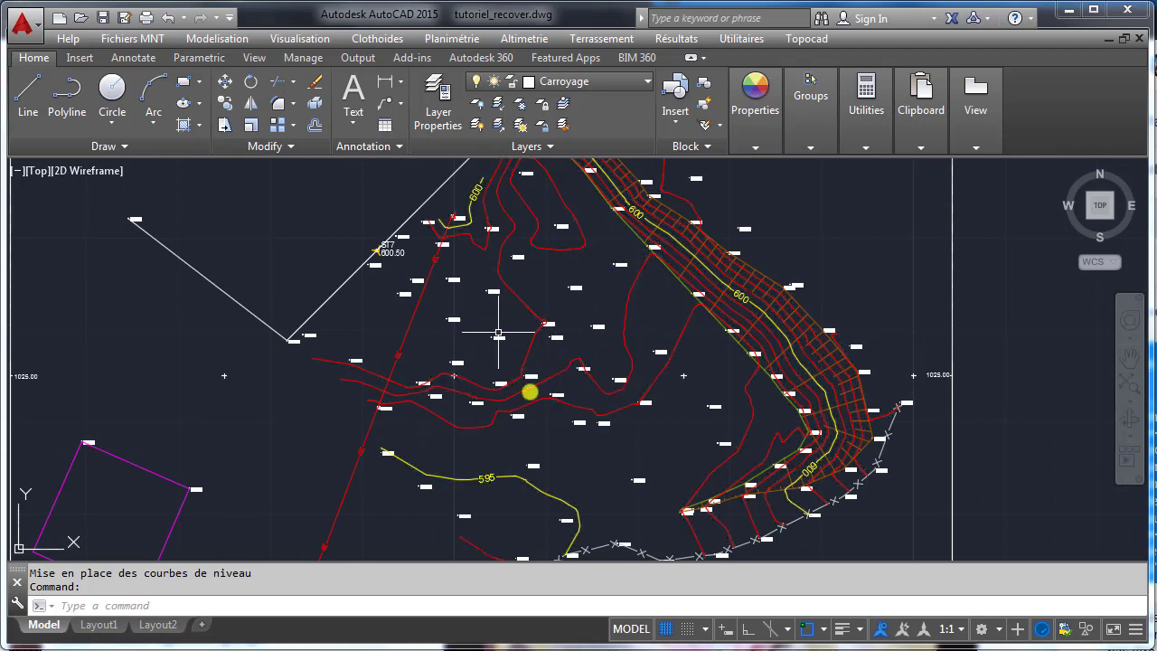
middle_click_drag(593, 439, 615, 334)
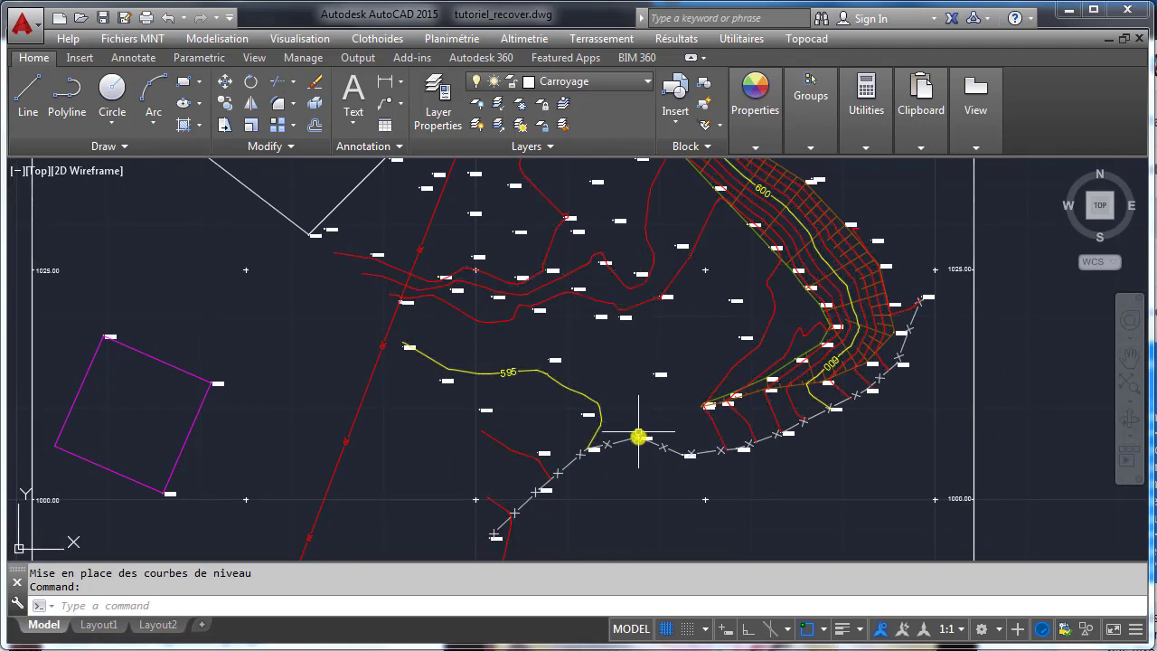
scroll(635, 436, "down", 2)
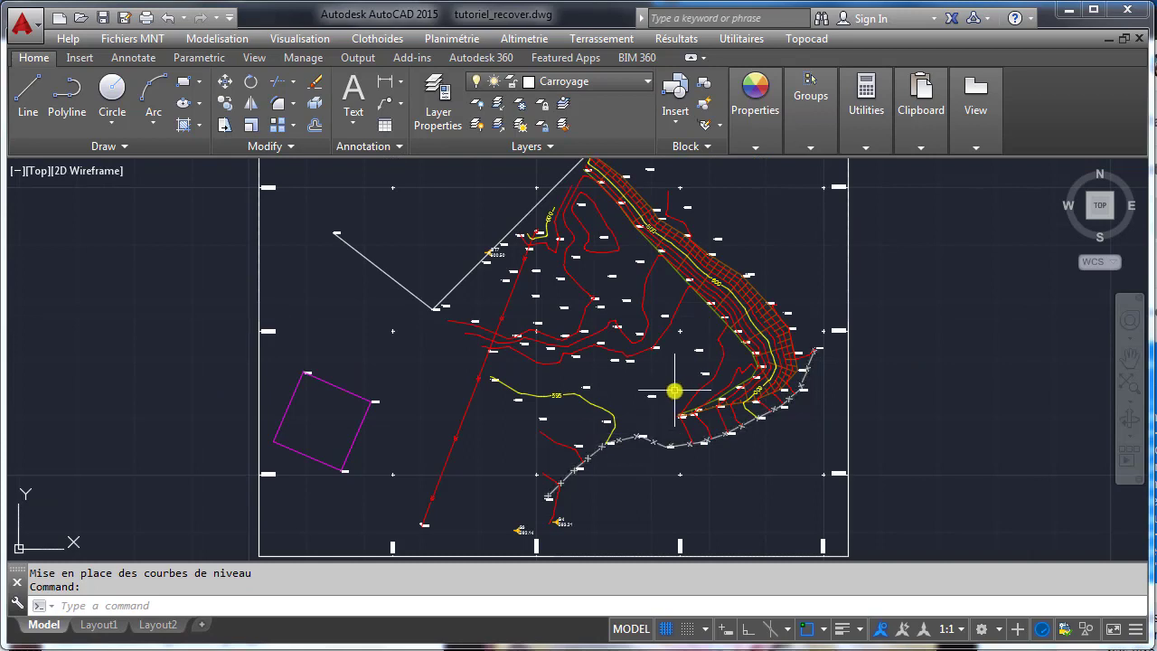
scroll(673, 392, "down", 2)
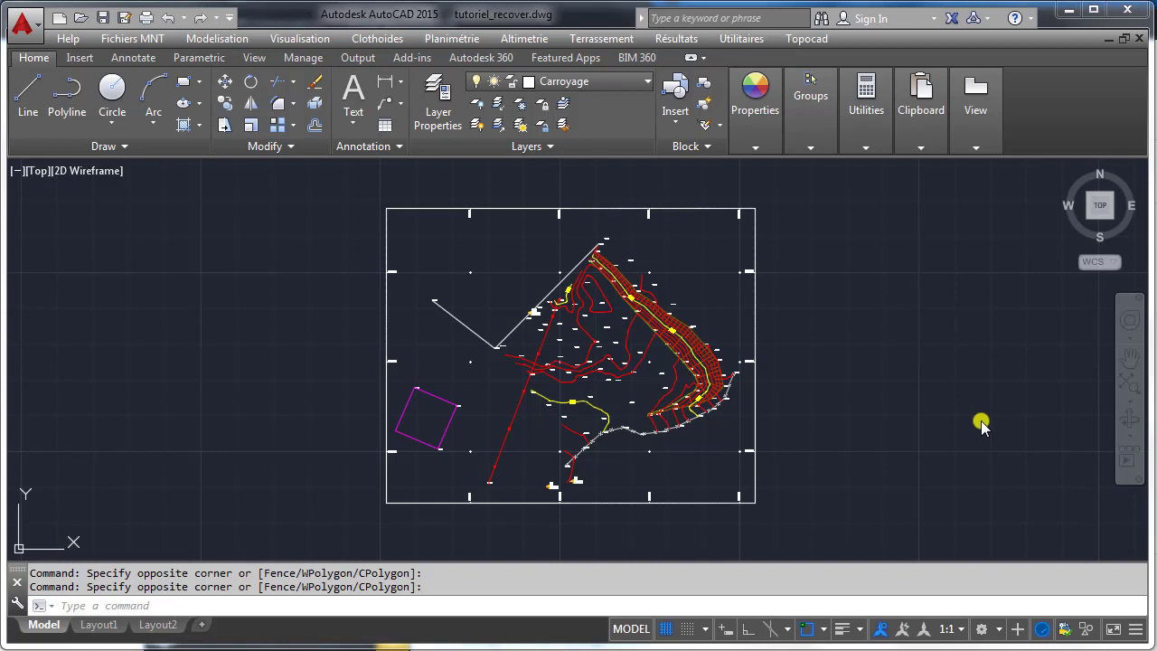
- Switch Topocad back to its topographic drawing commands and open the coordinates table tool
left_click(824, 40)
left_click(841, 88)
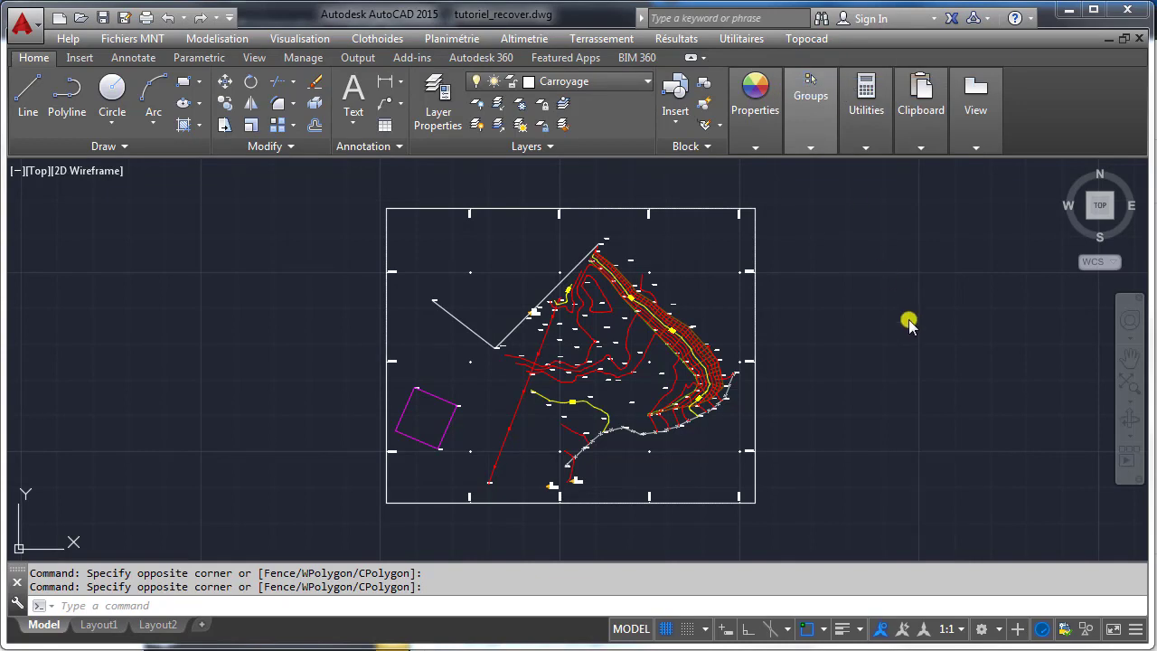
left_click(292, 39)
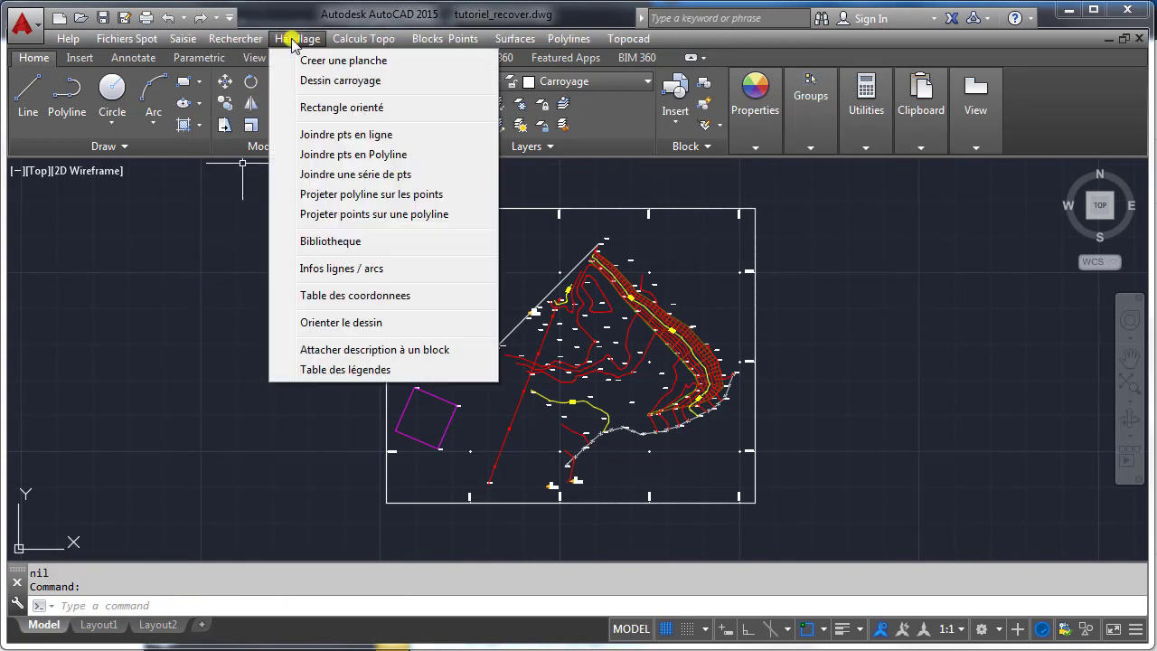
left_click(441, 298)
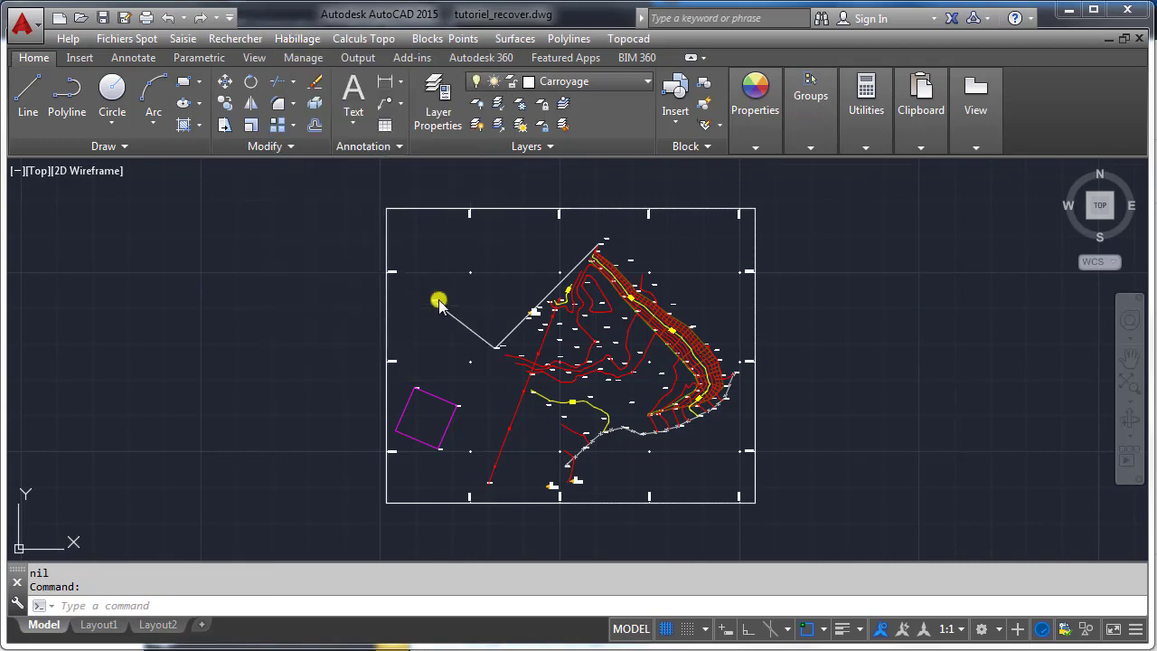
- List only the drawing points with code 0100 Station, sorted by their number
left_click(627, 181)
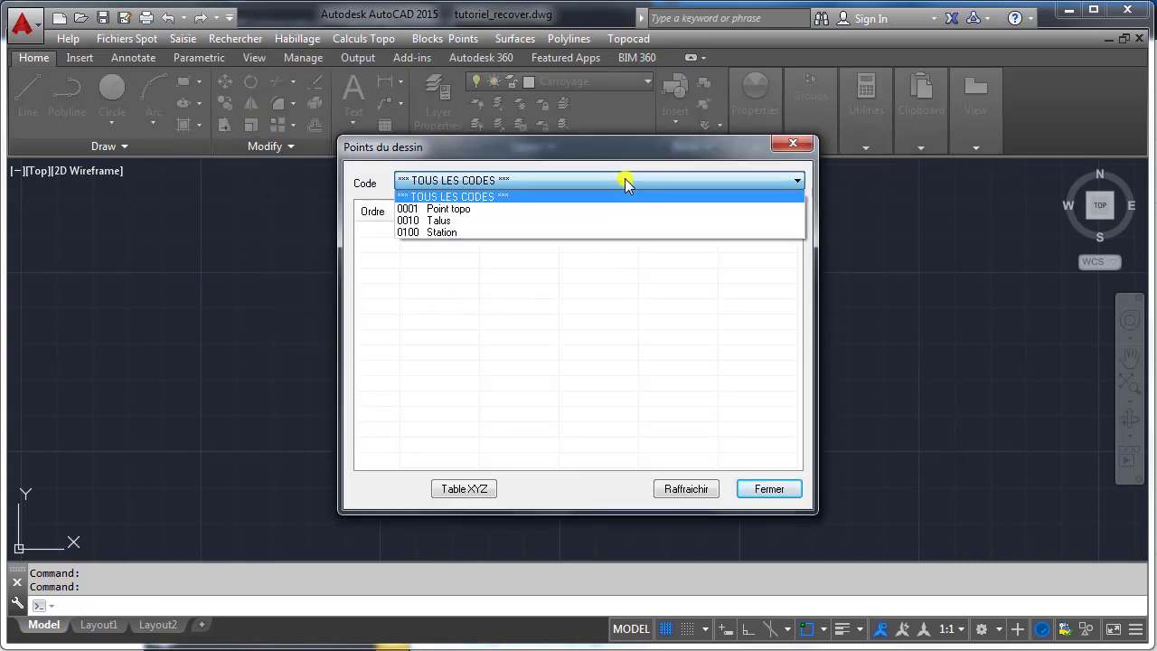
left_click(593, 233)
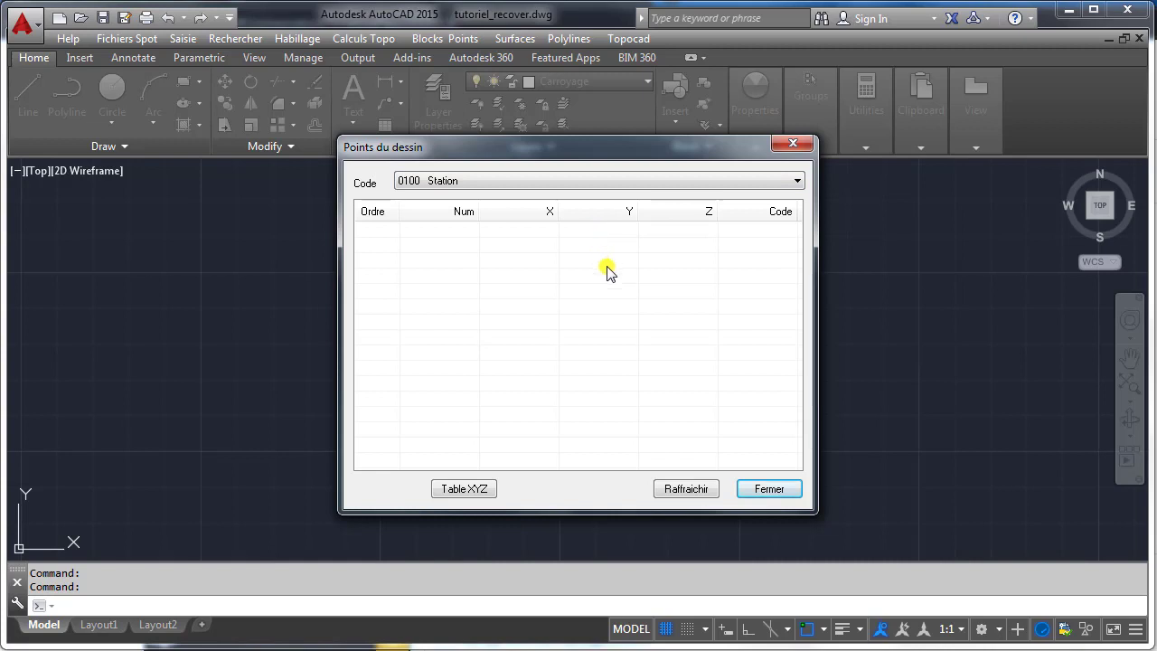
left_click(679, 492)
left_click(459, 214)
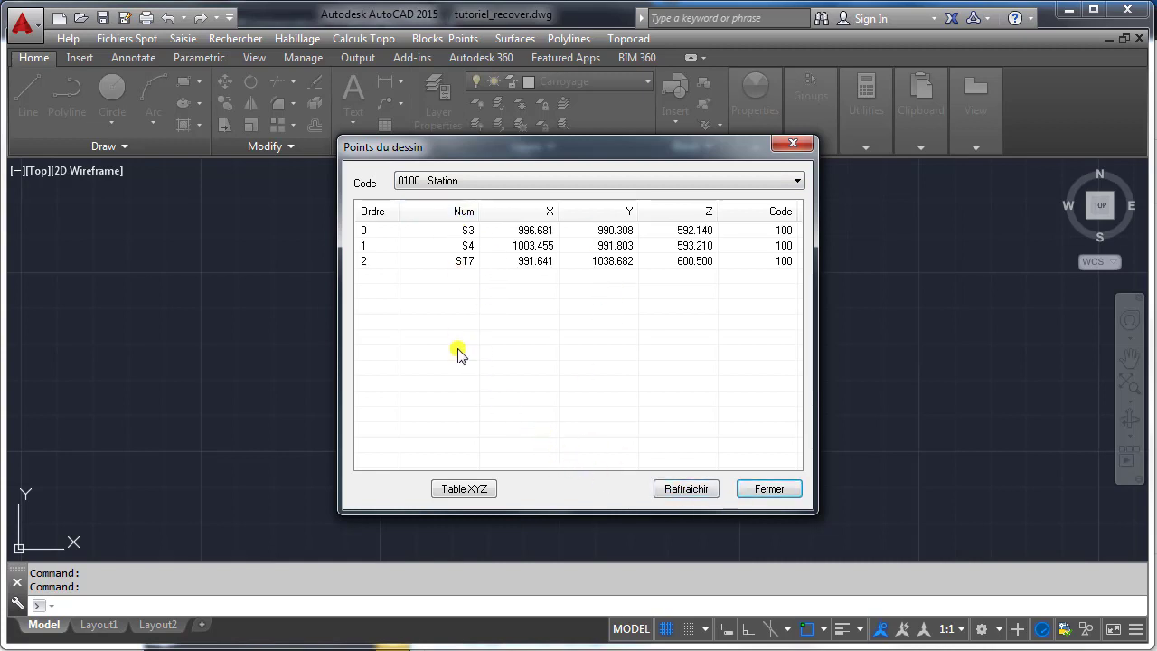
left_click(466, 213)
left_click(466, 214)
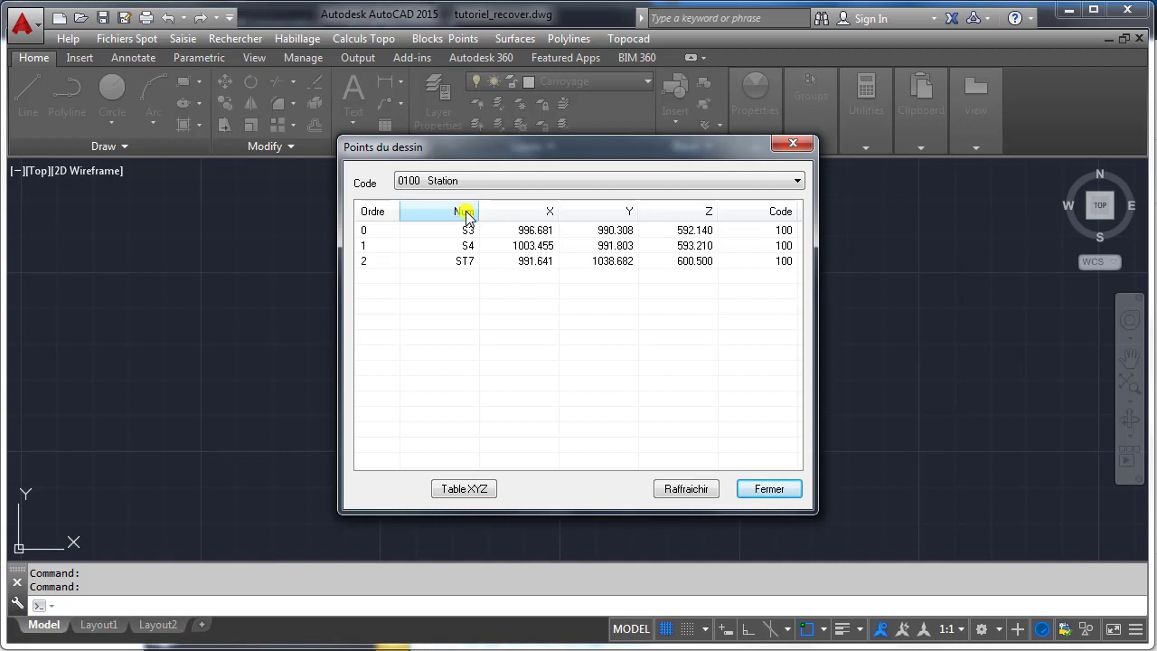
- Place the stations' XYZ table inside the sheet's upper-left corner, with text size .6 and X,Y precision 0.00
left_click(461, 493)
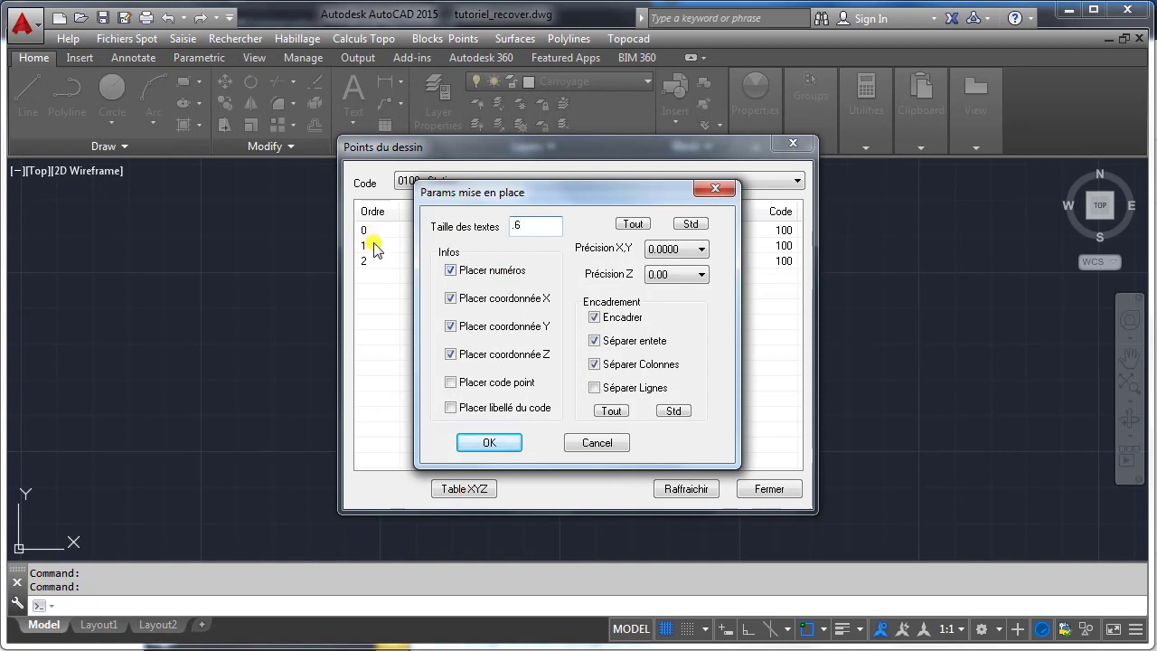
left_click(677, 250)
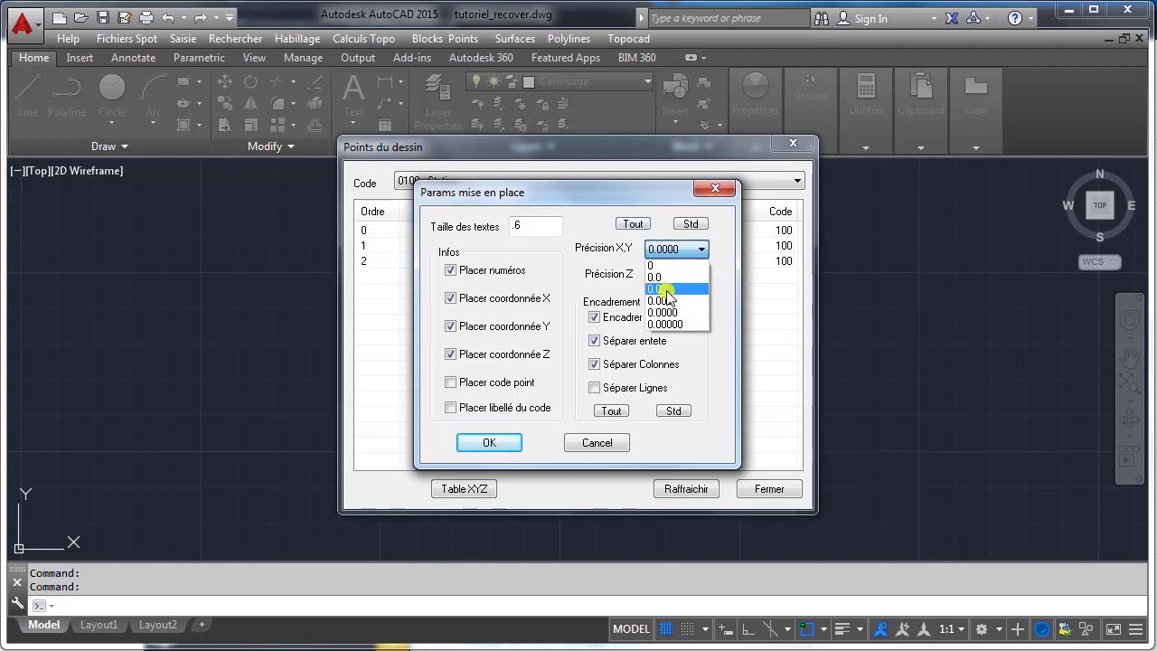
left_click(666, 290)
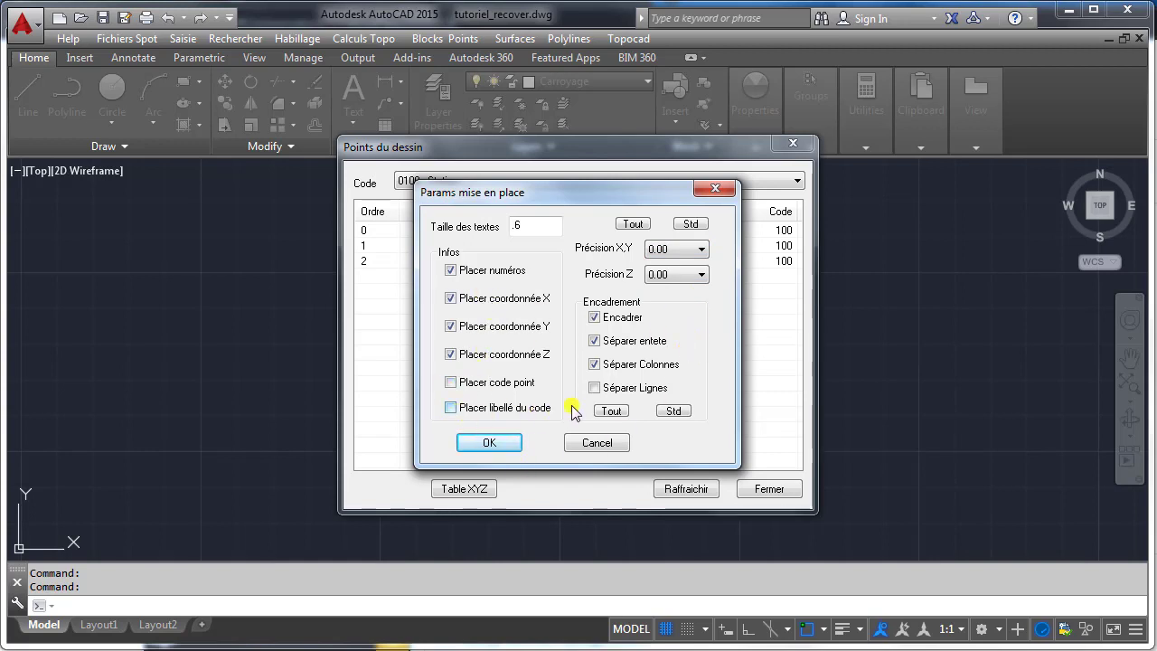
left_click(484, 445)
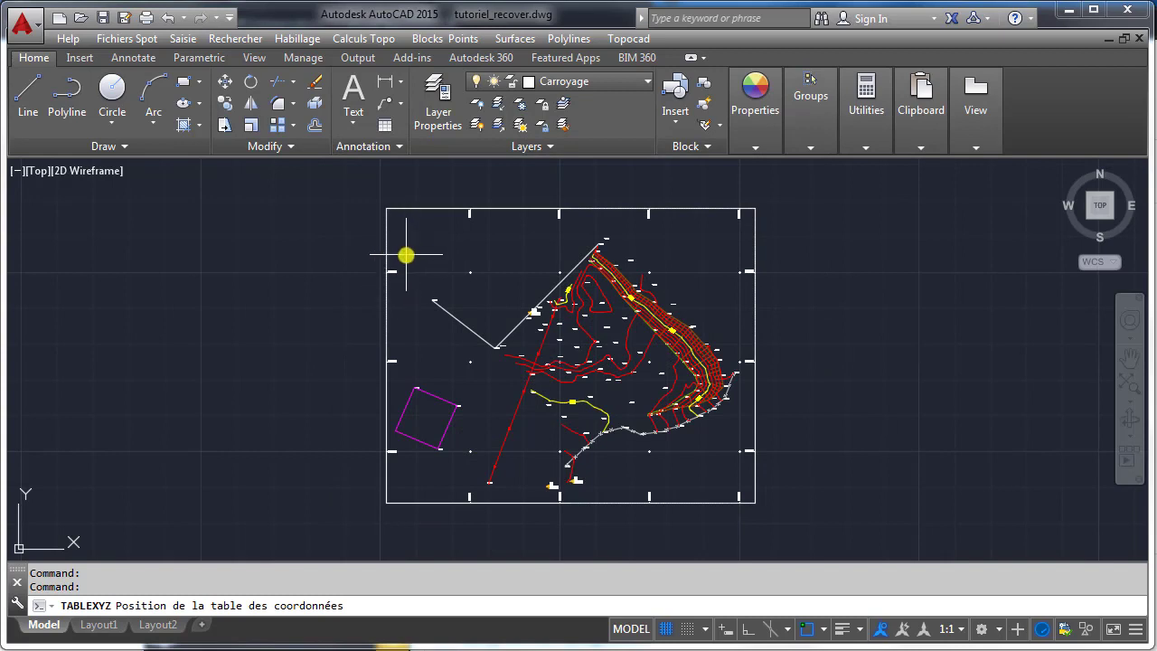
left_click(406, 256)
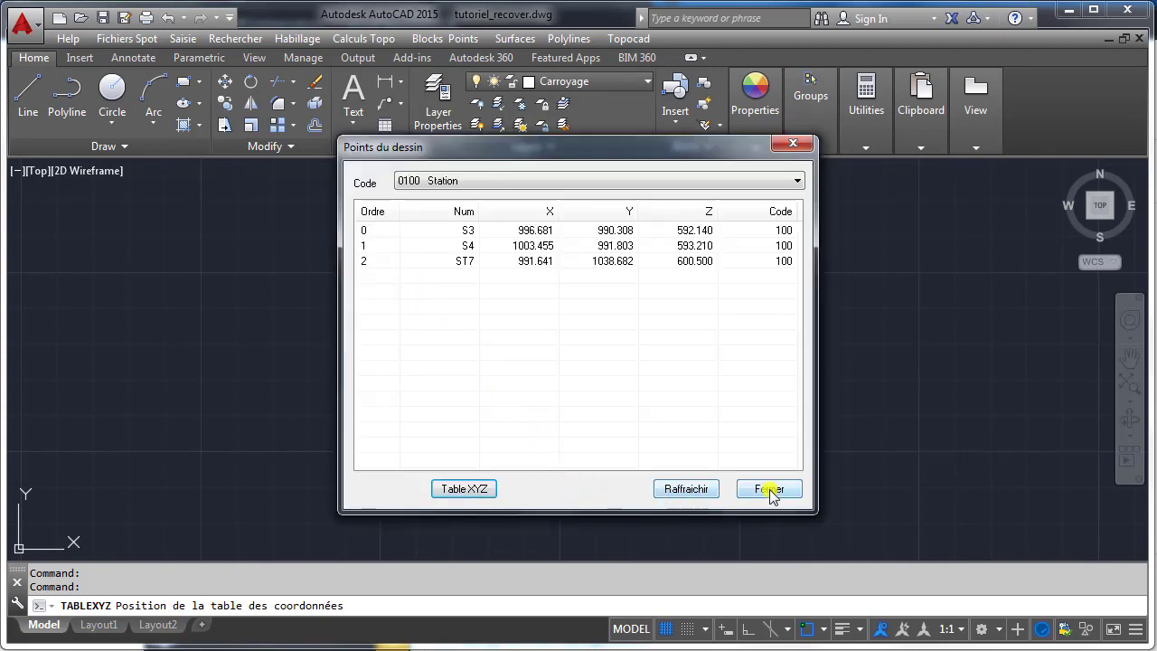
left_click(769, 489)
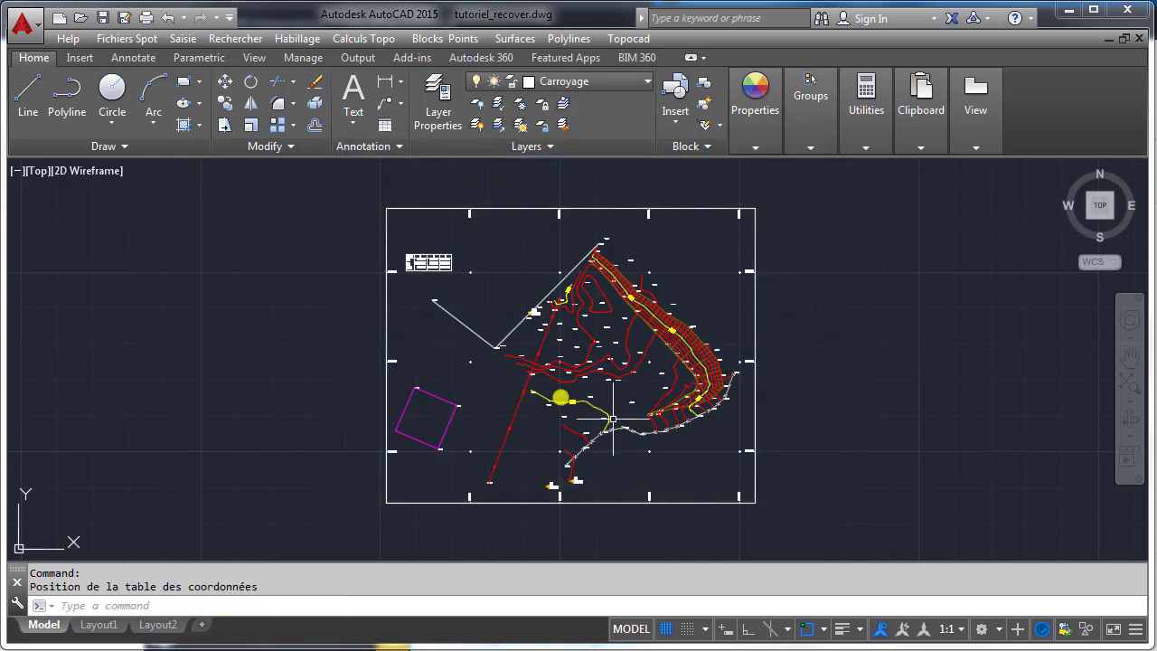
- Move the station coordinates table to the sheet's lower-left corner, below the magenta rectangle
scroll(407, 267, "up", 8)
scroll(477, 326, "down", 2)
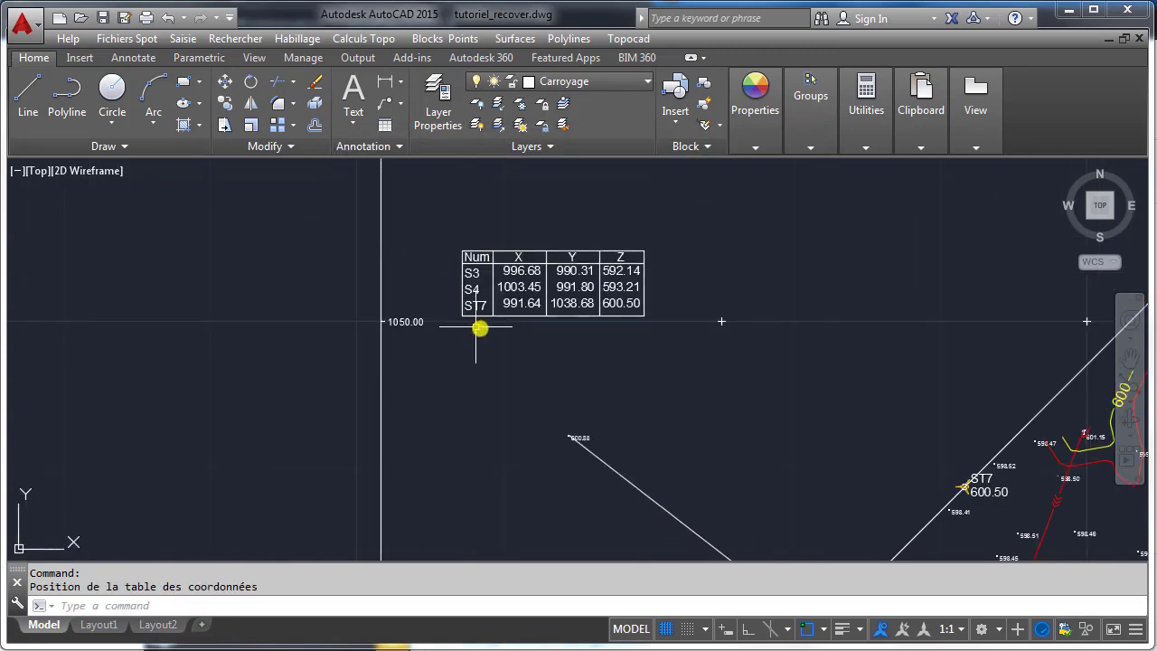
left_click(510, 339)
left_click(477, 276)
left_click(552, 286)
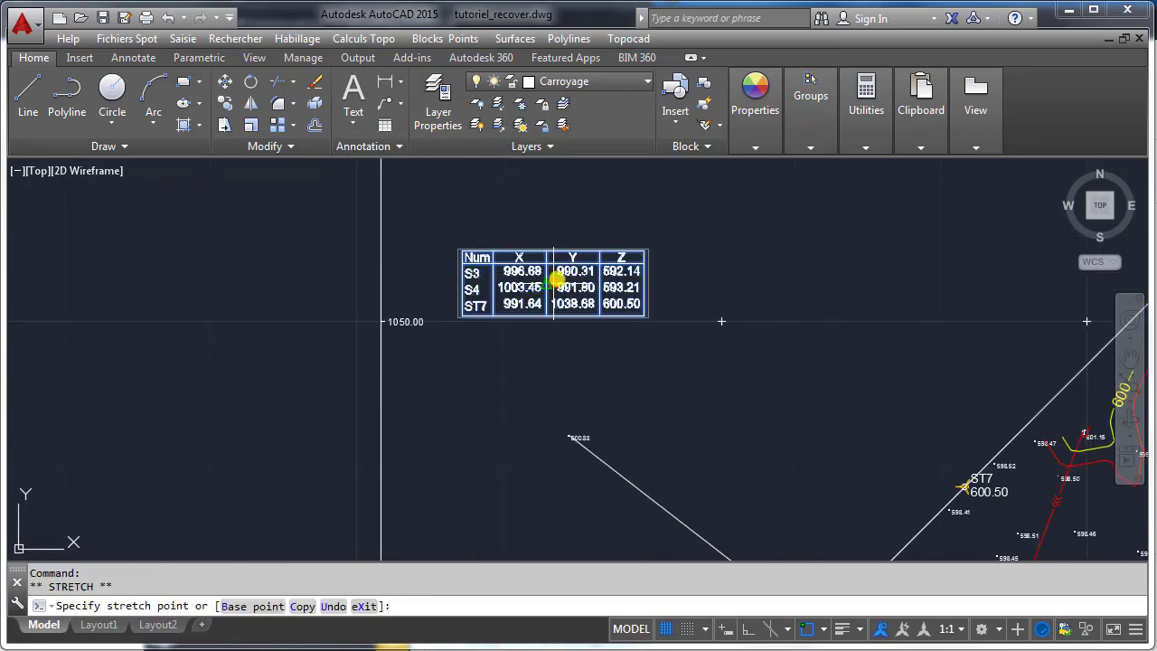
scroll(549, 280, "down", 4)
middle_click_drag(526, 482, 570, 143)
scroll(570, 145, "up", 2)
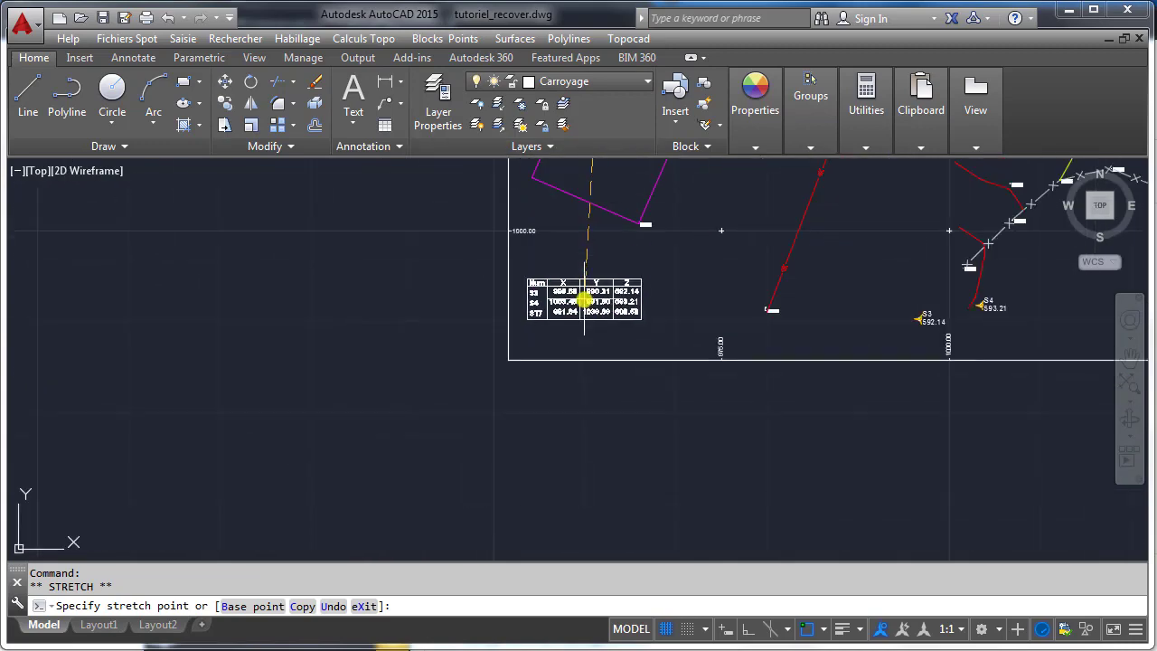
left_click(589, 304)
key("Escape")
scroll(588, 263, "up", 4)
scroll(505, 356, "down", 5)
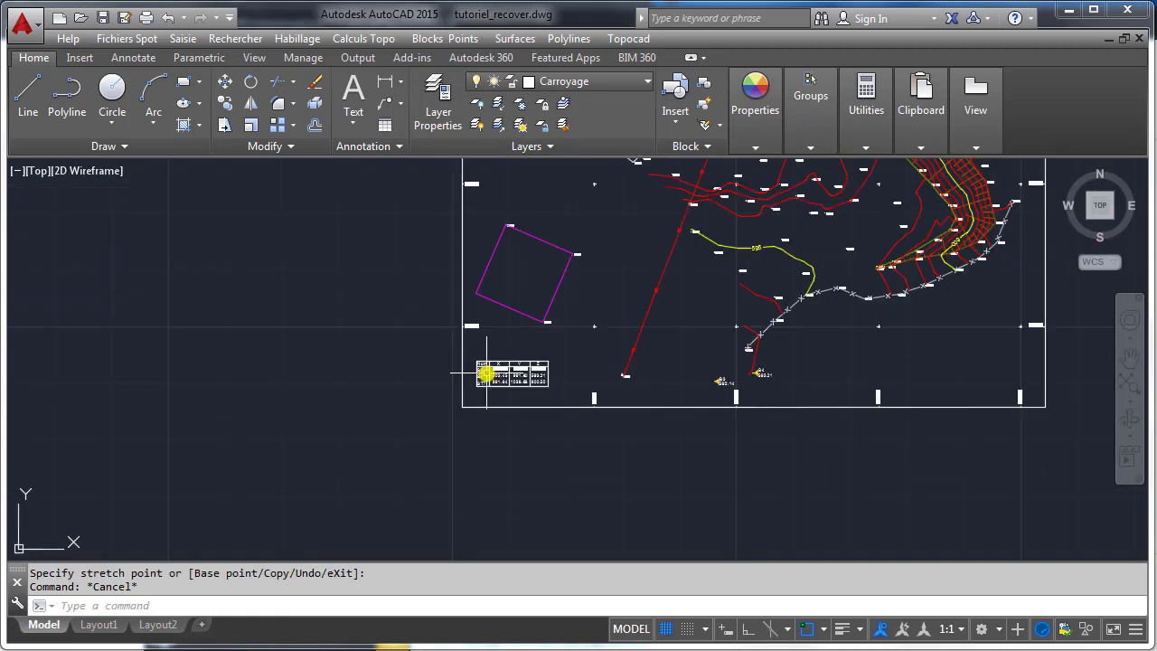
scroll(487, 373, "up", 4)
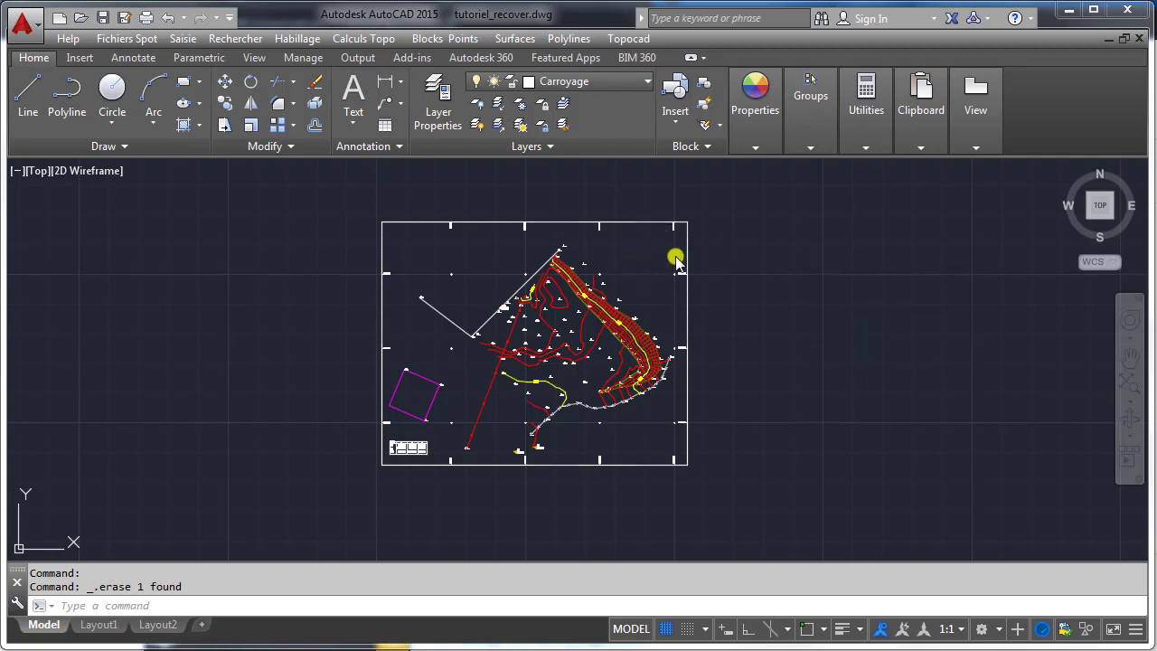
- Choose north symbol 61 from the NORD section of the block library for insertion
left_click(309, 41)
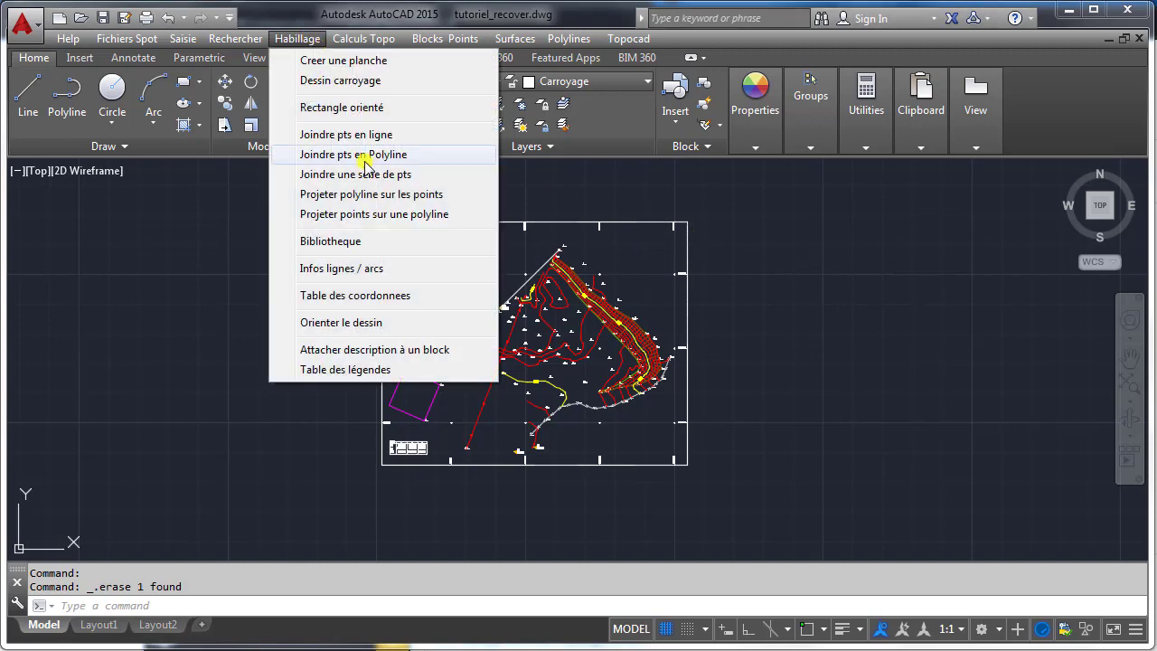
left_click(384, 243)
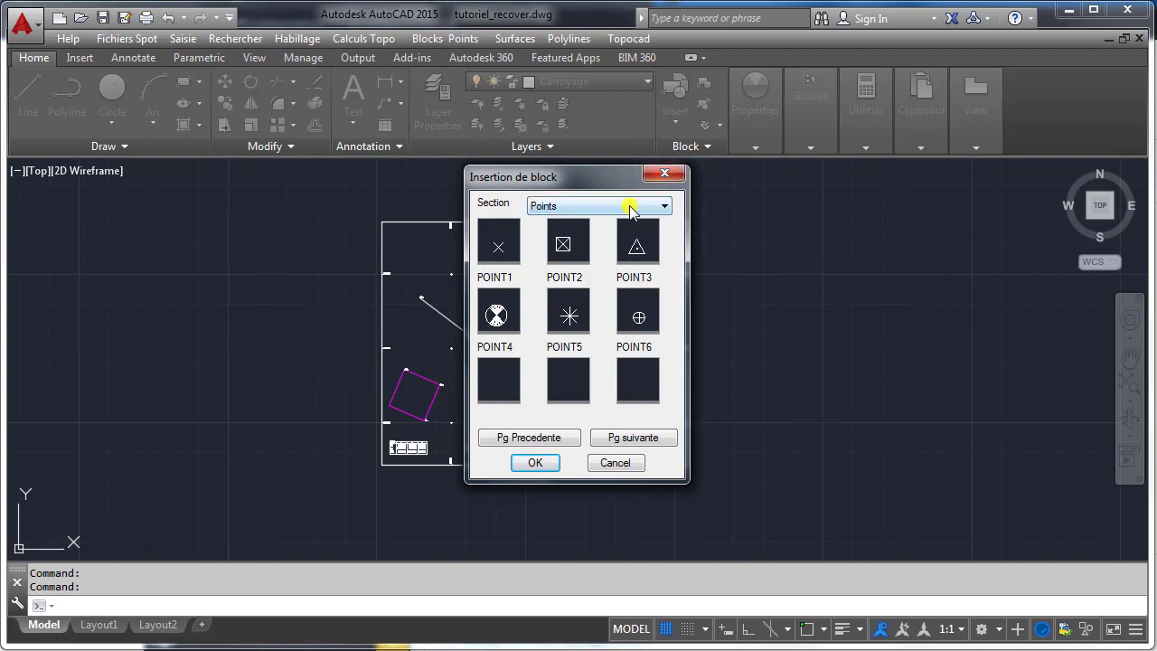
left_click(630, 208)
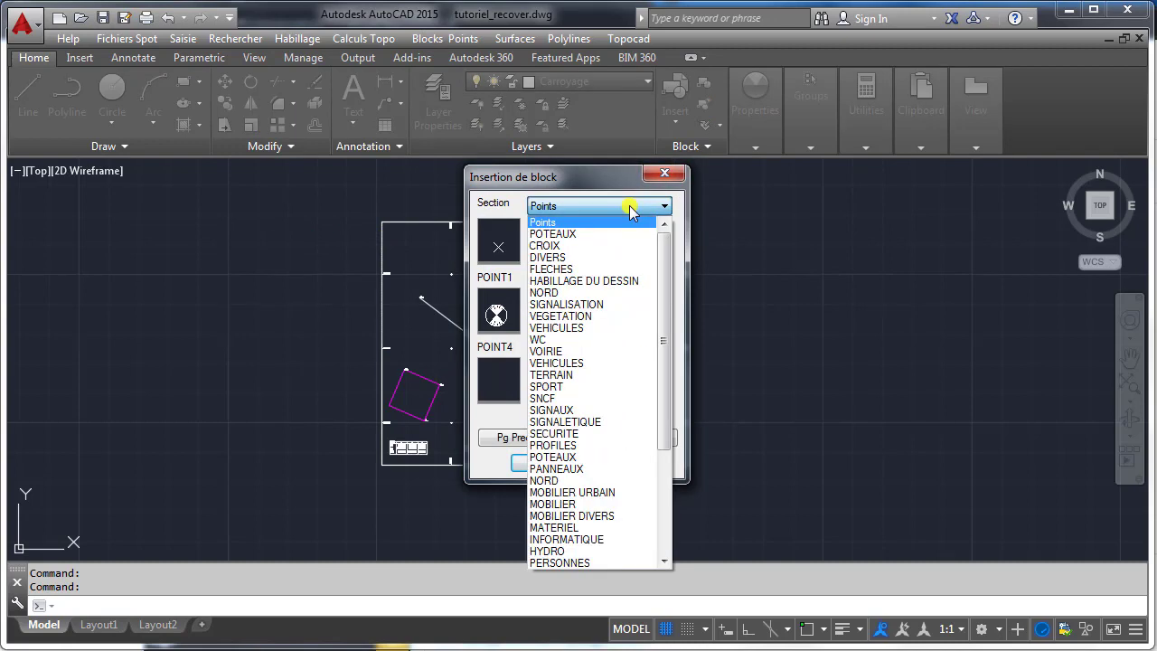
left_click(570, 293)
left_click(489, 244)
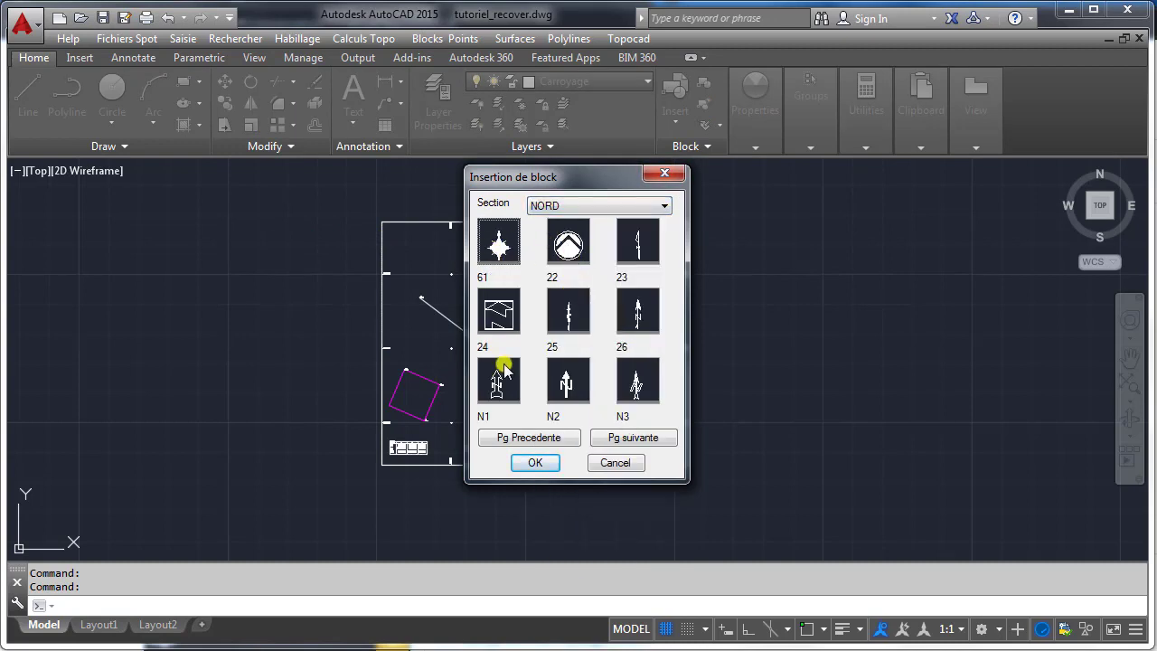
left_click(533, 463)
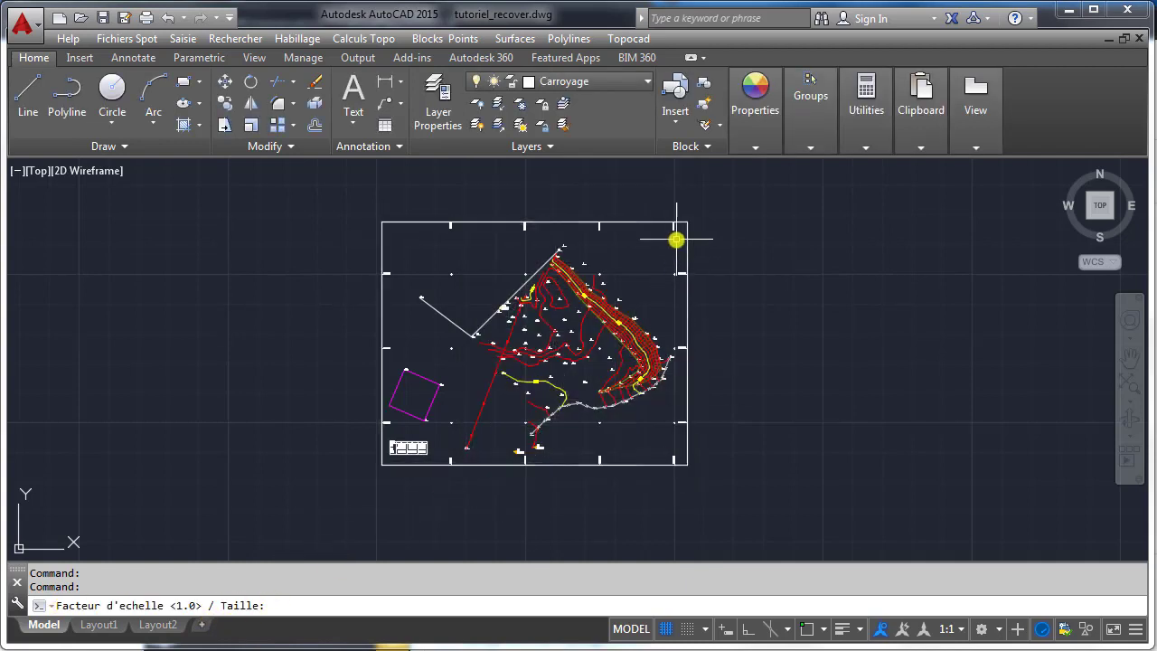
- Insert the chosen north symbol near the sheet's upper-right corner with a scale factor of 2
type("2")
key("Return")
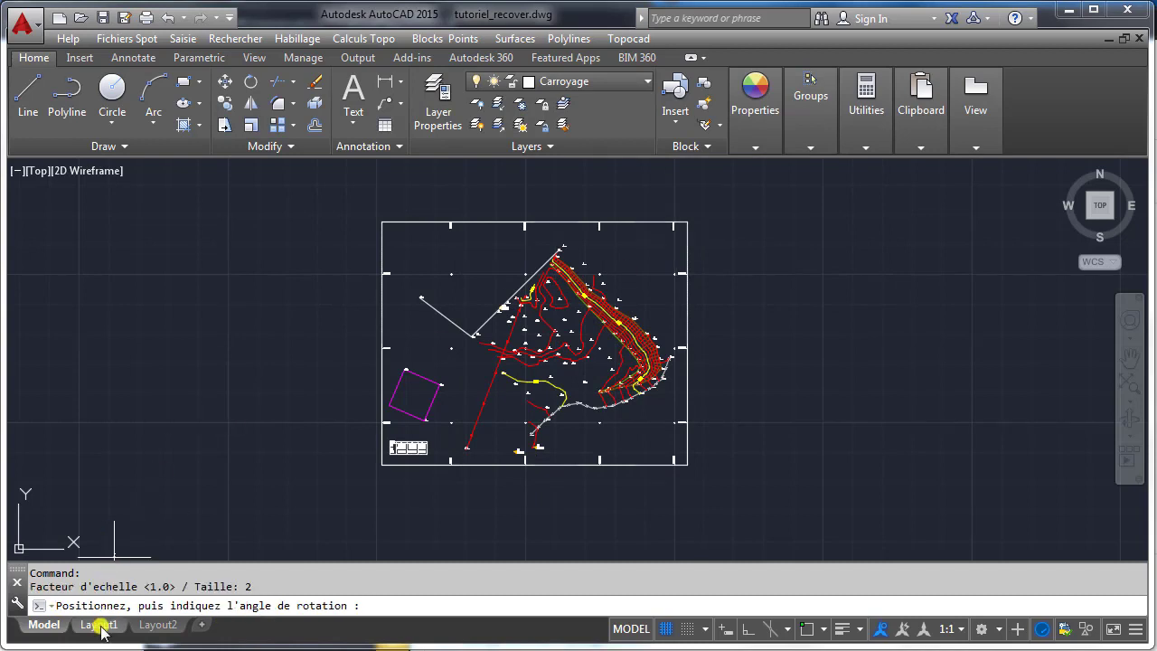
left_click(658, 242)
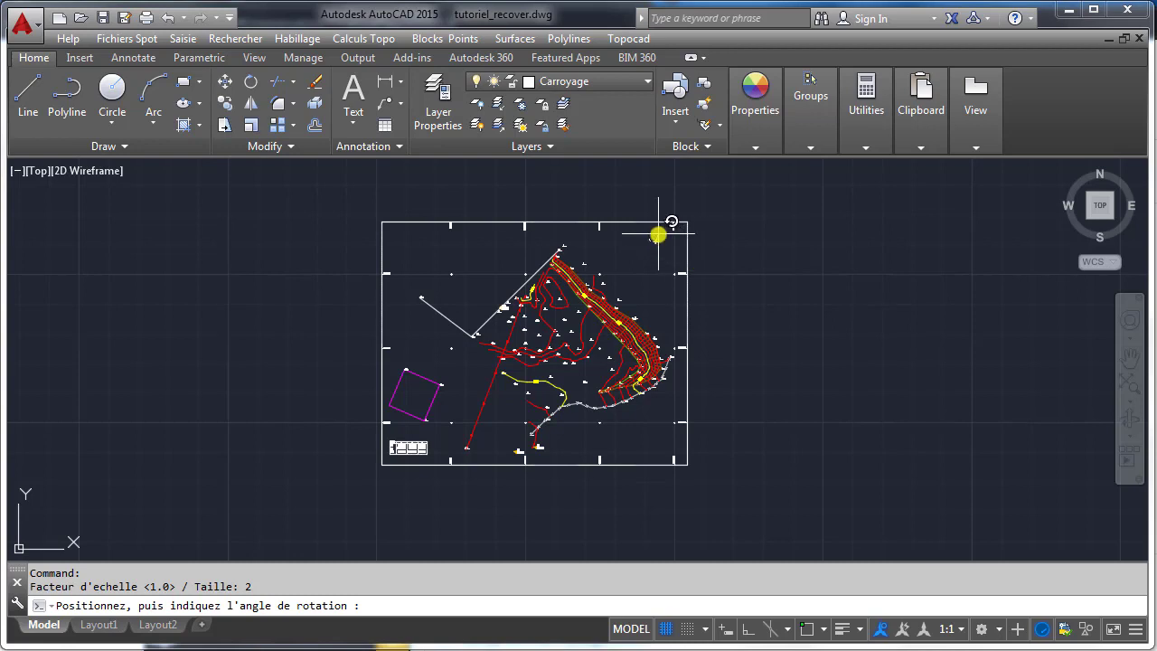
scroll(660, 231, "up", 2)
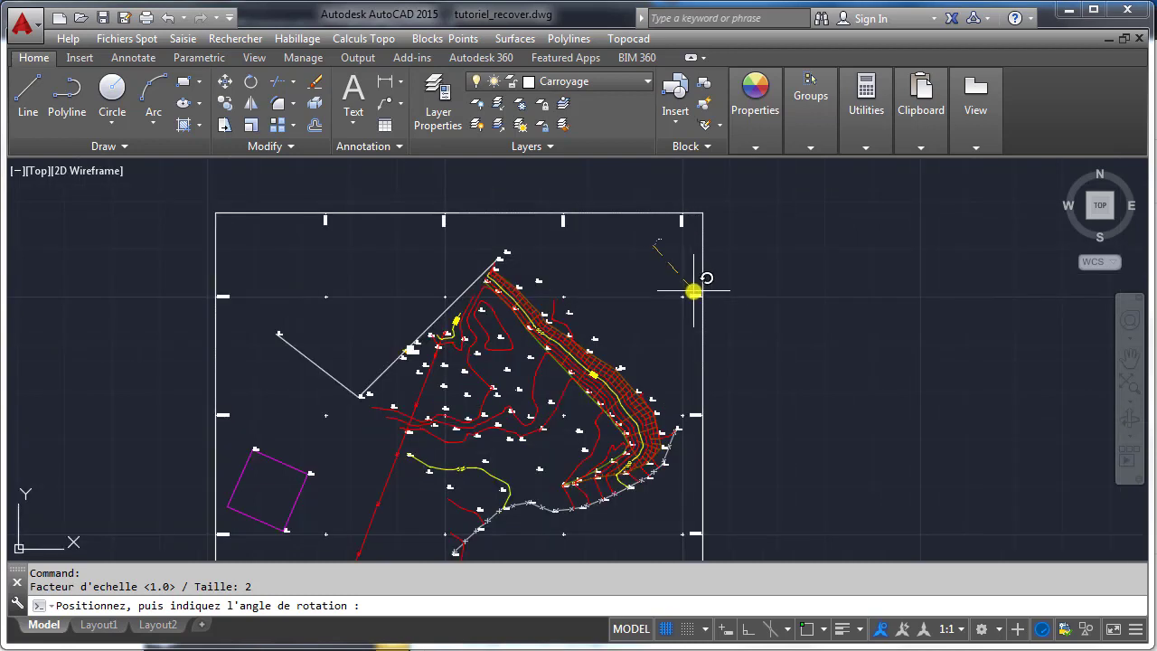
left_click(694, 291)
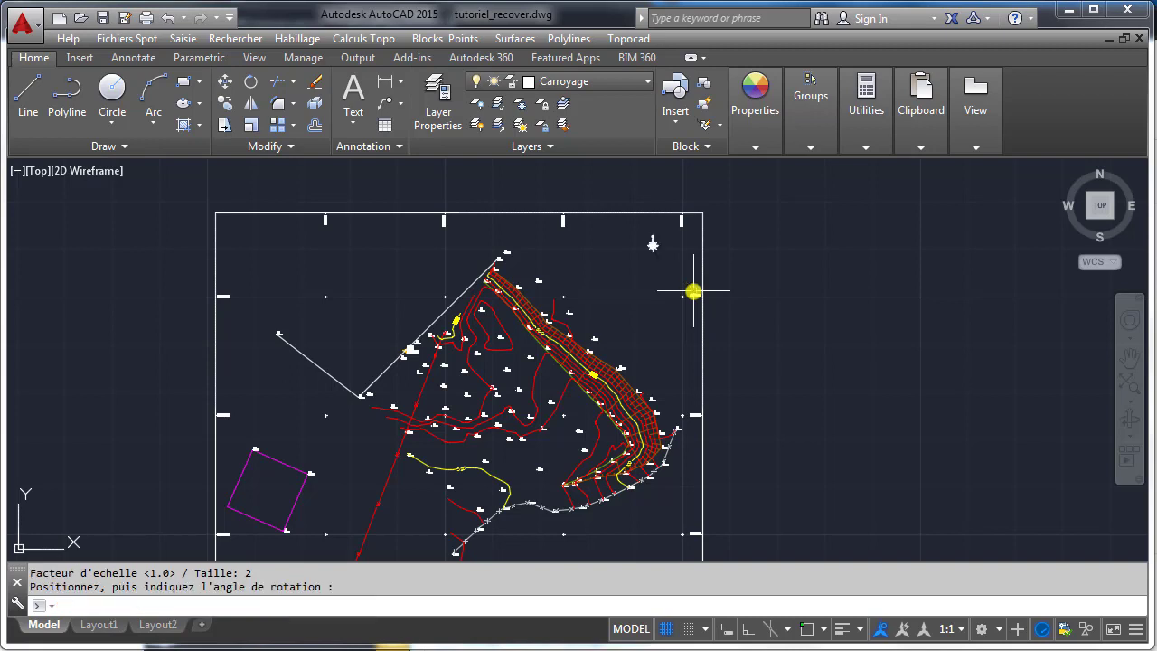
- Move the north symbol to the sheet's upper-left corner
left_click(652, 245)
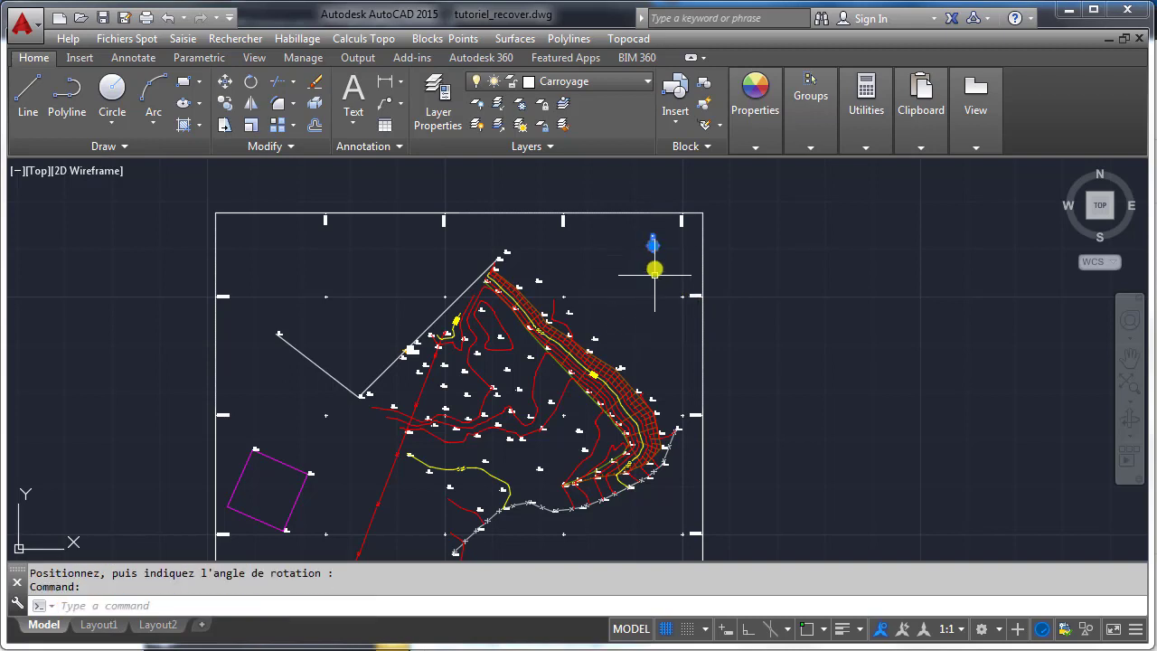
left_click(652, 244)
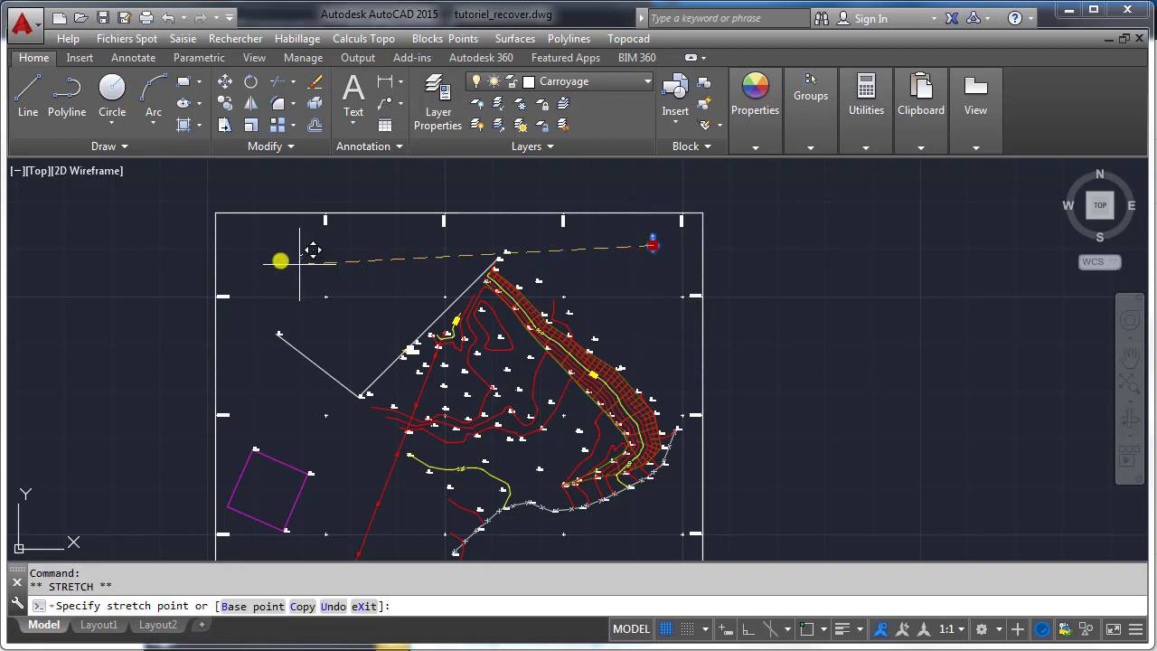
left_click(234, 245)
key("Escape")
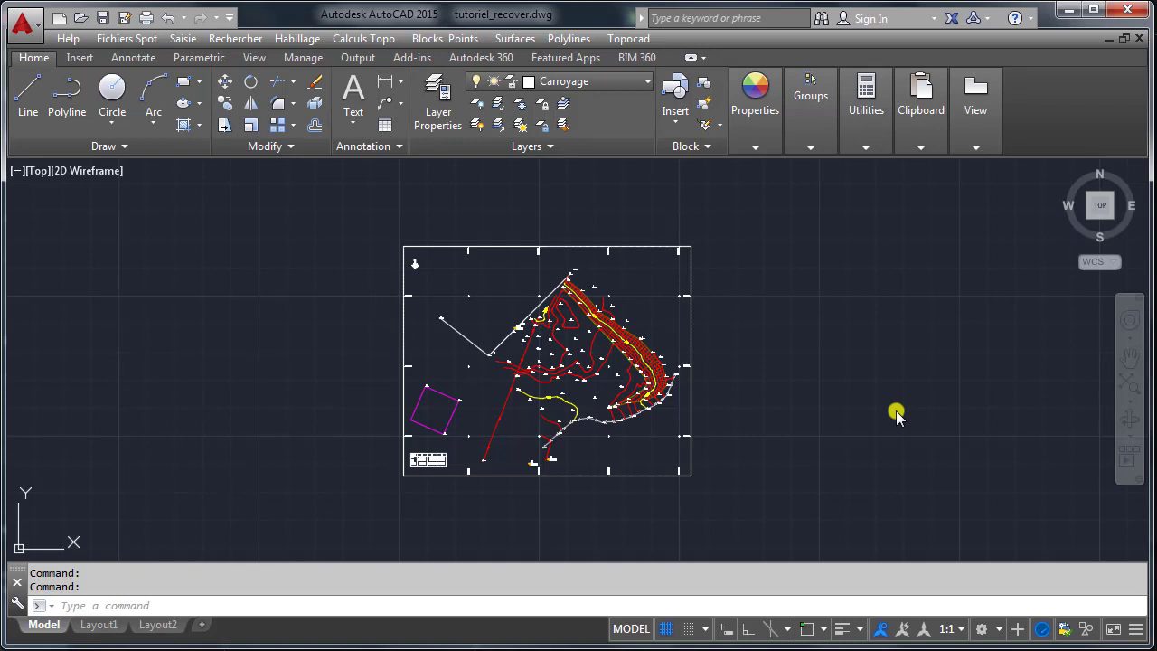
- Attach the description "station" to the block at station ST7
left_click(314, 41)
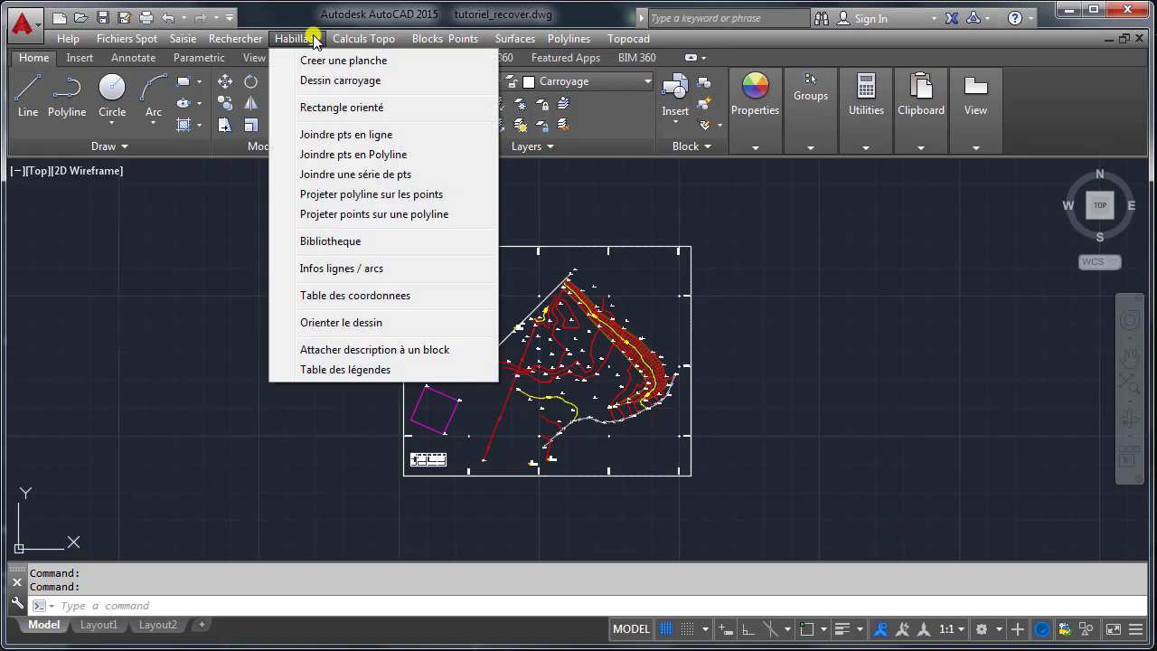
left_click(368, 351)
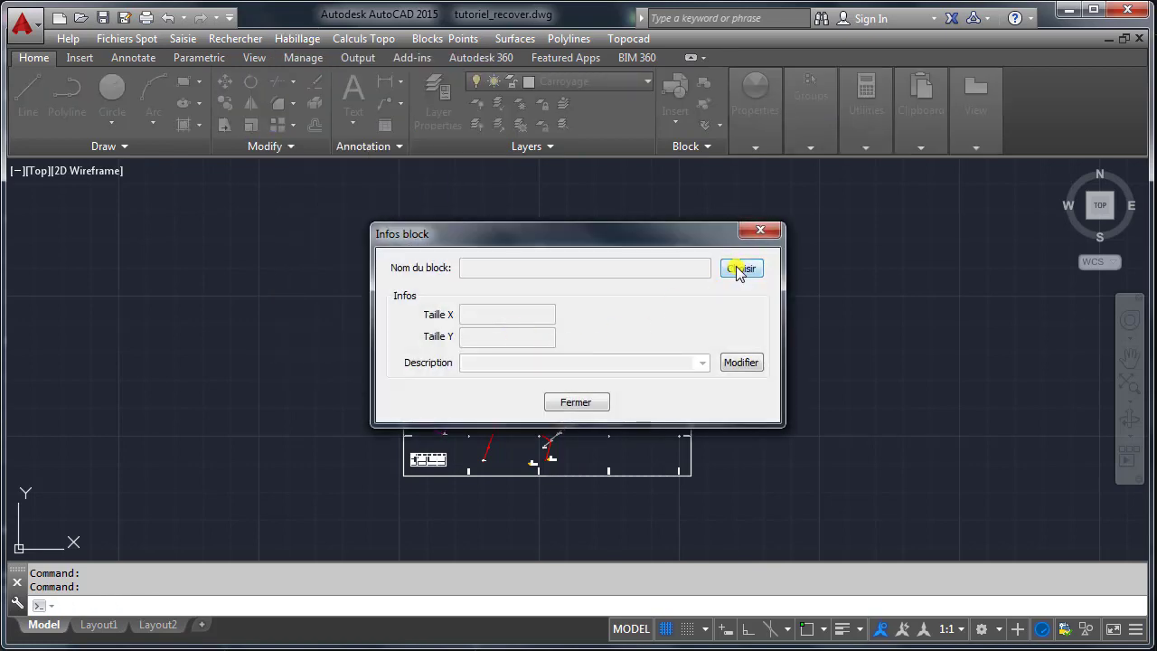
left_click(740, 269)
scroll(494, 339, "up", 8)
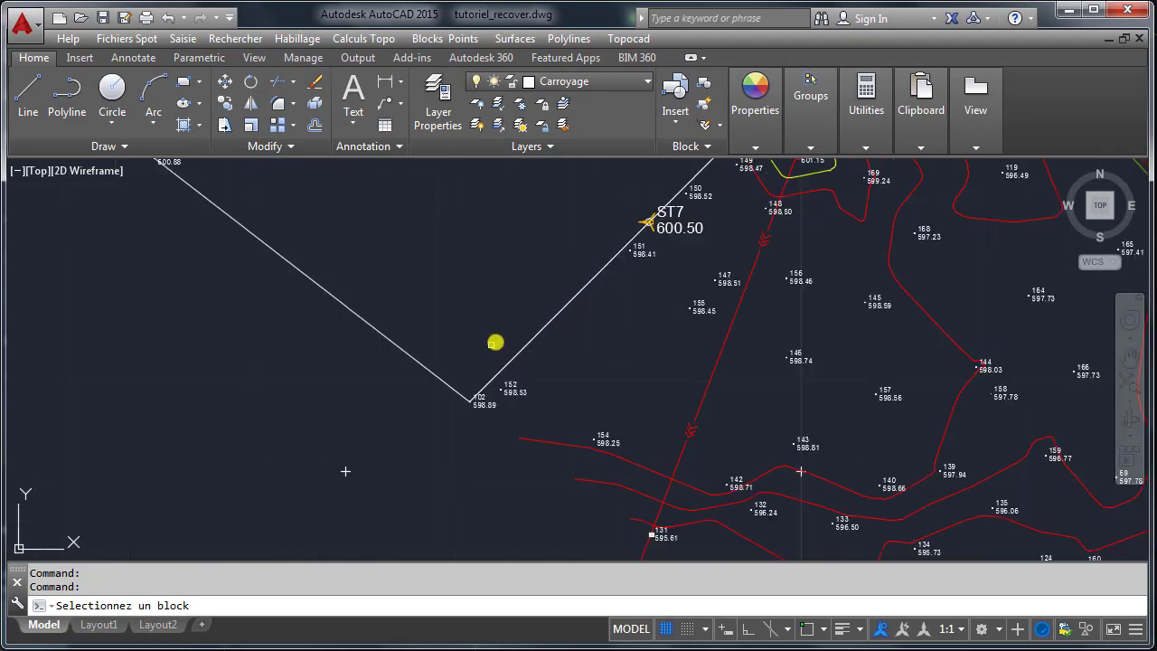
middle_click_drag(654, 245, 582, 401)
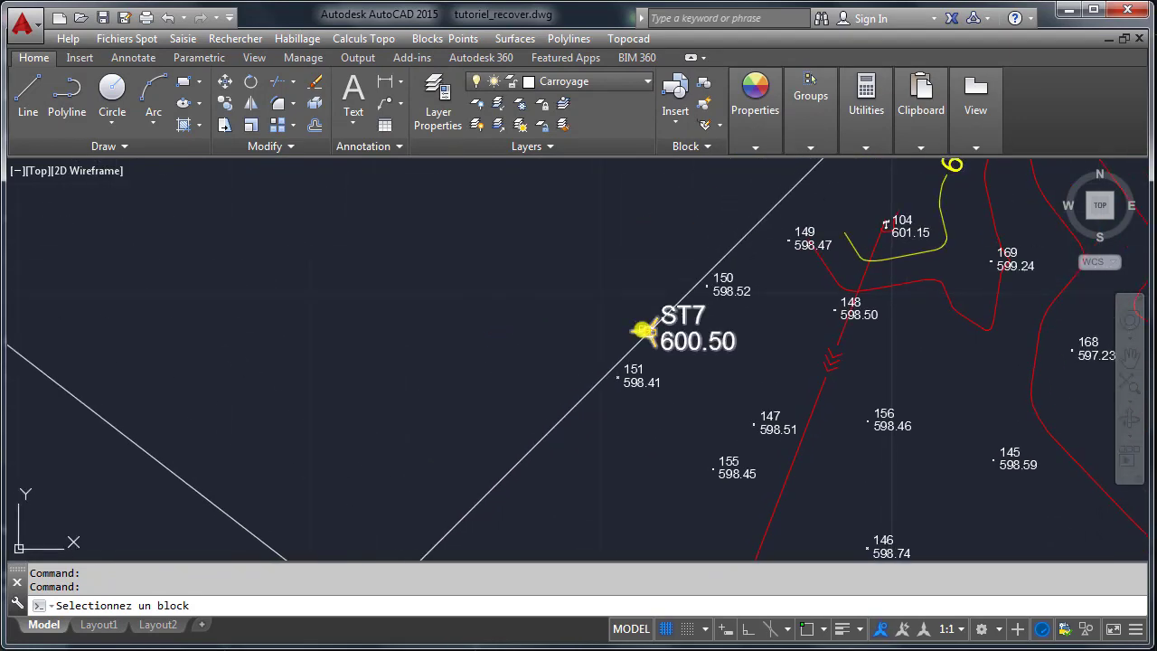
left_click(644, 330)
left_click(554, 364)
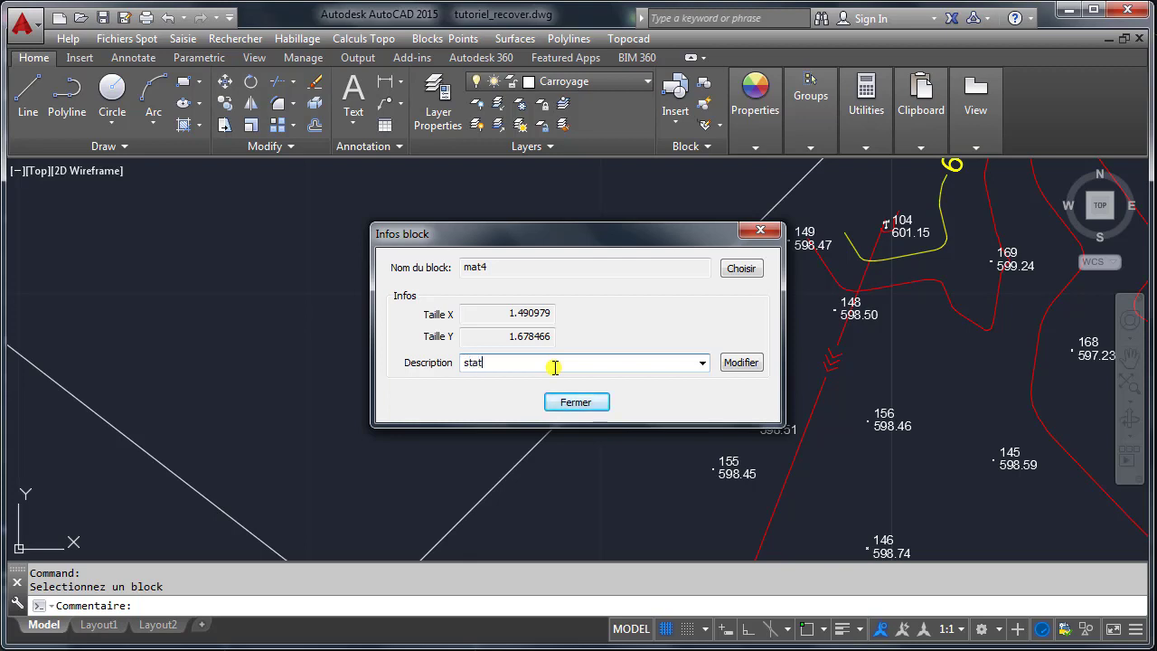
left_click(744, 362)
- Attach the description "poteau MT" to the pole block at point 104
left_click(739, 268)
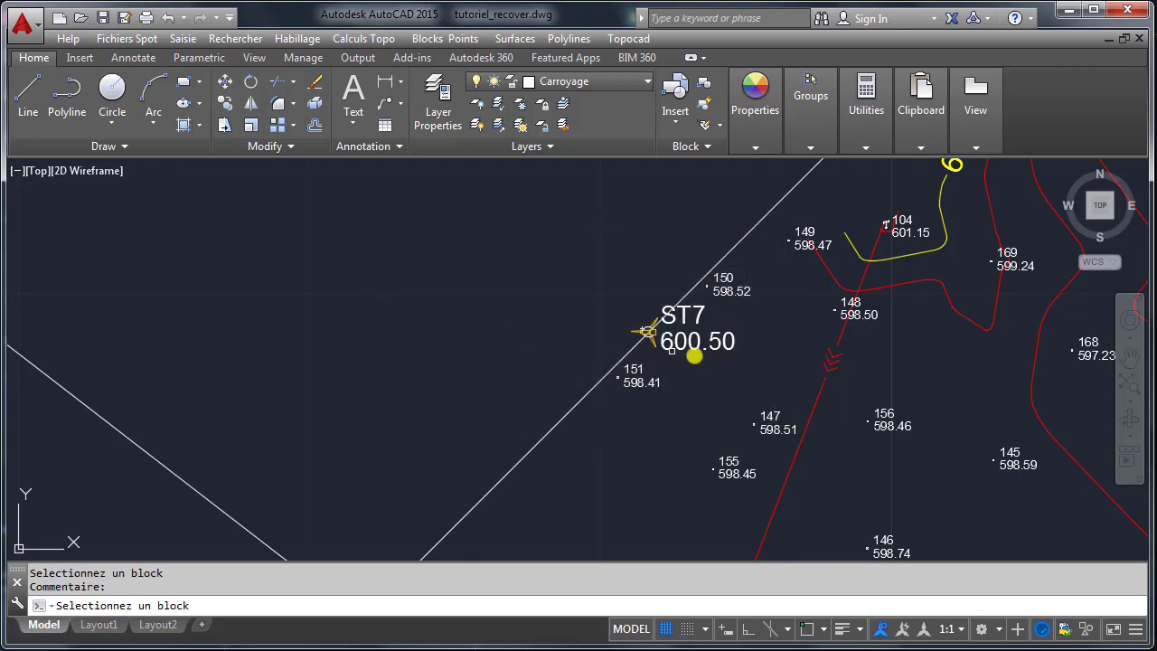
scroll(584, 326, "down", 3)
scroll(794, 277, "up", 8)
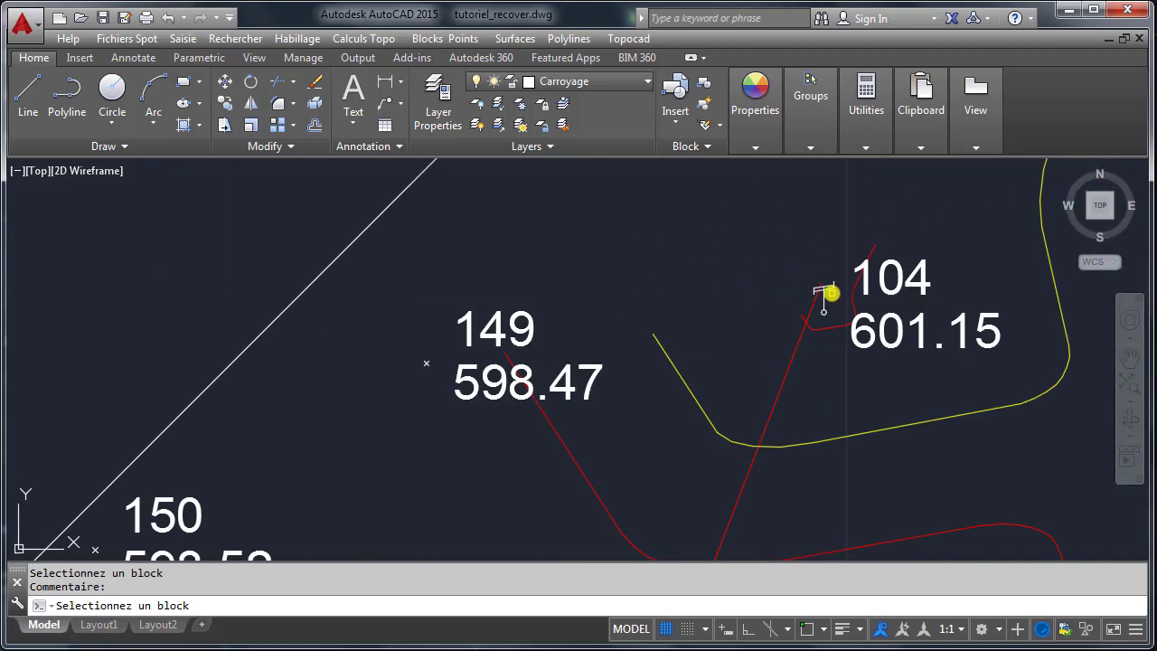
left_click(826, 291)
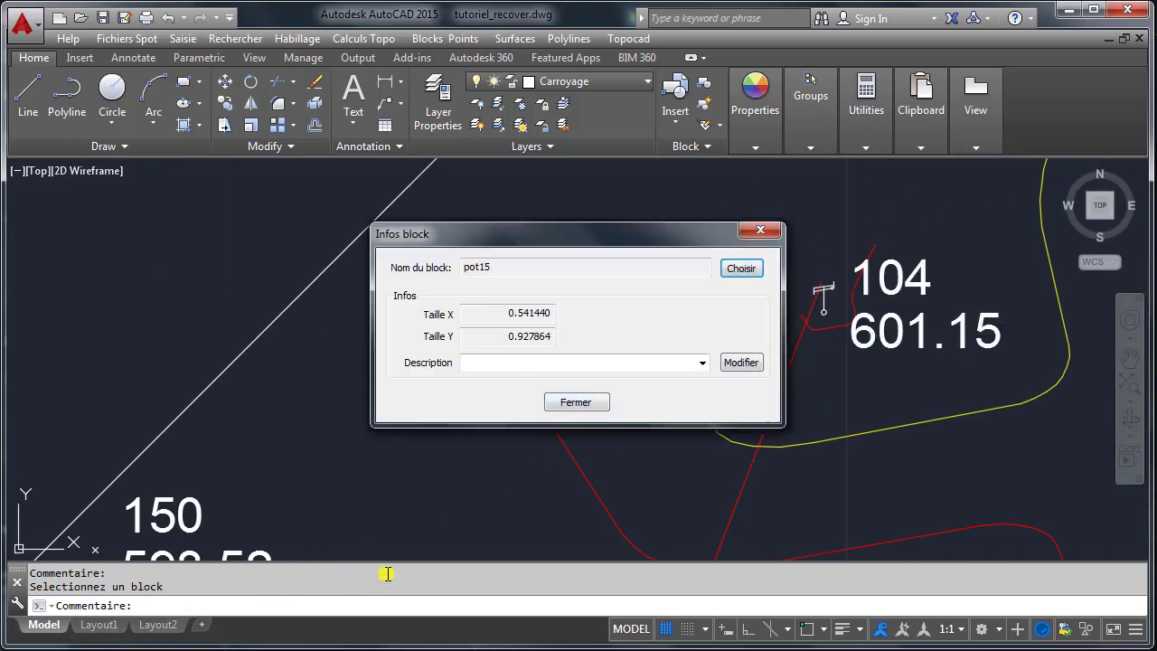
left_click(503, 361)
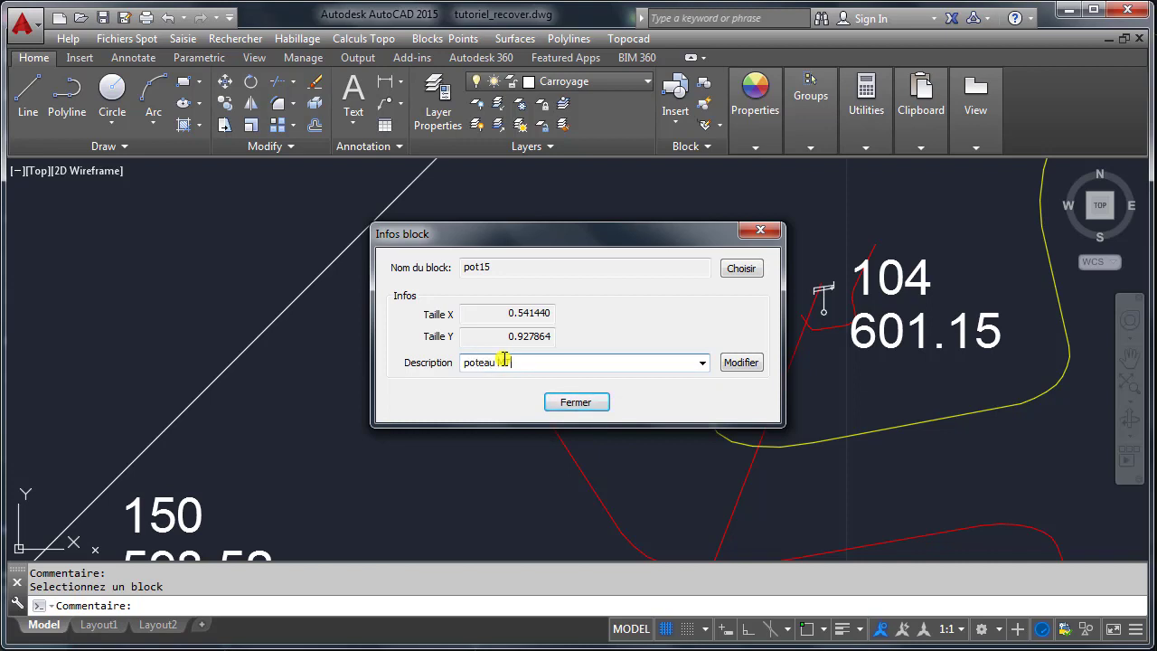
left_click(745, 362)
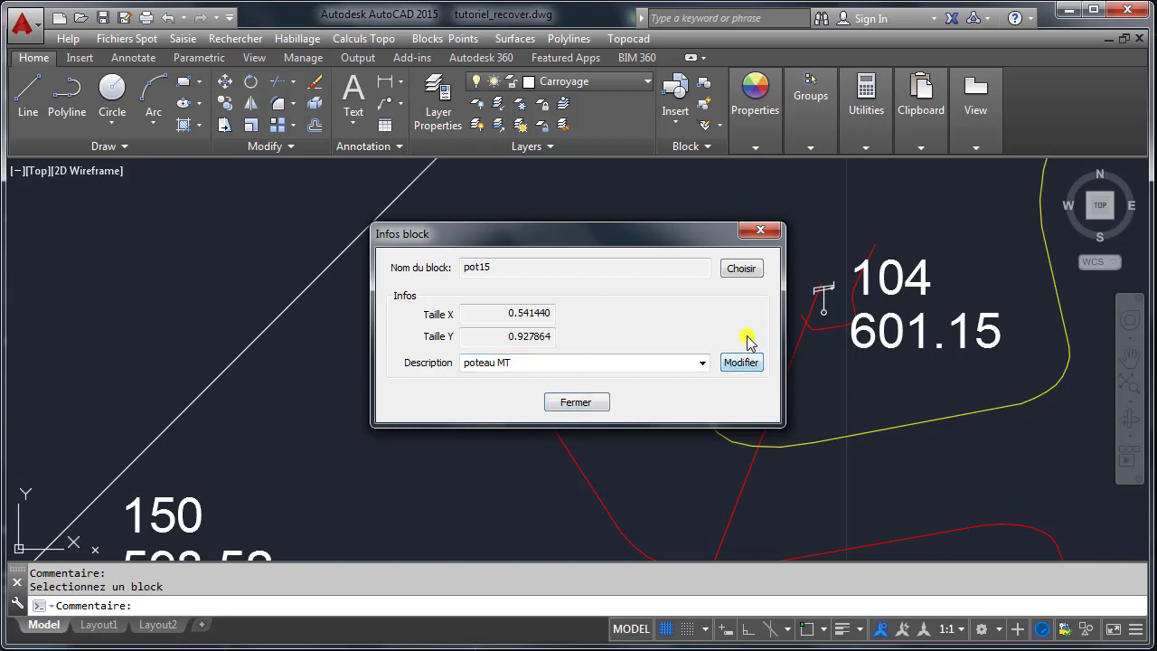
- Attach the description "TN" to the point block at point 148
left_click(739, 270)
scroll(651, 307, "down", 5)
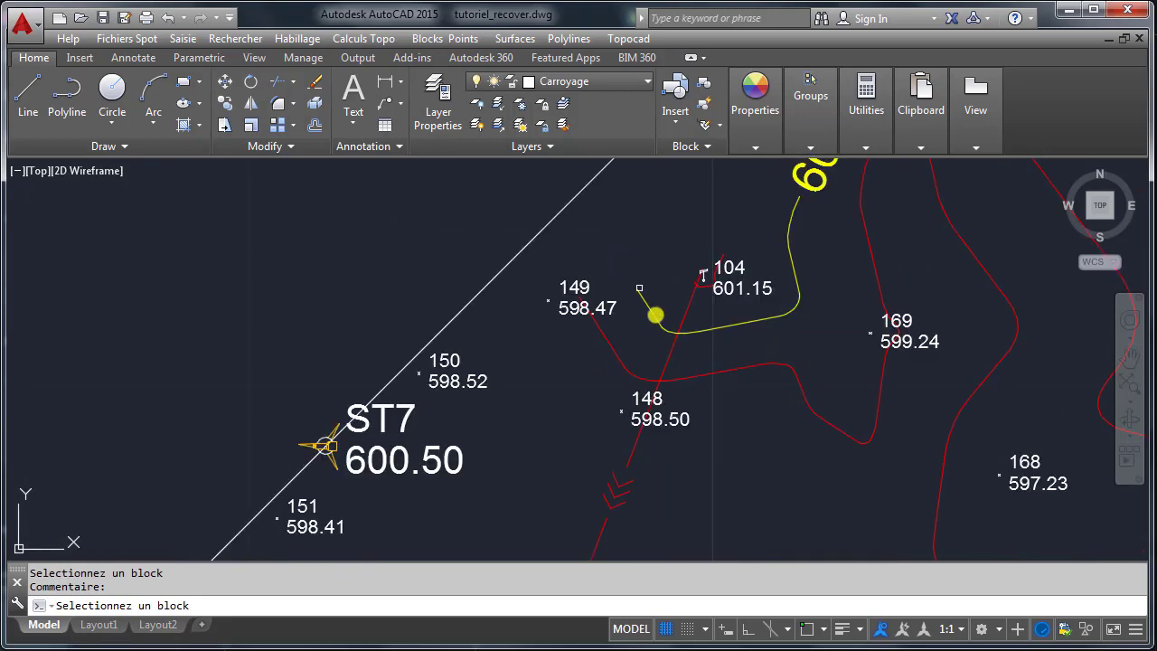
scroll(617, 434, "up", 6)
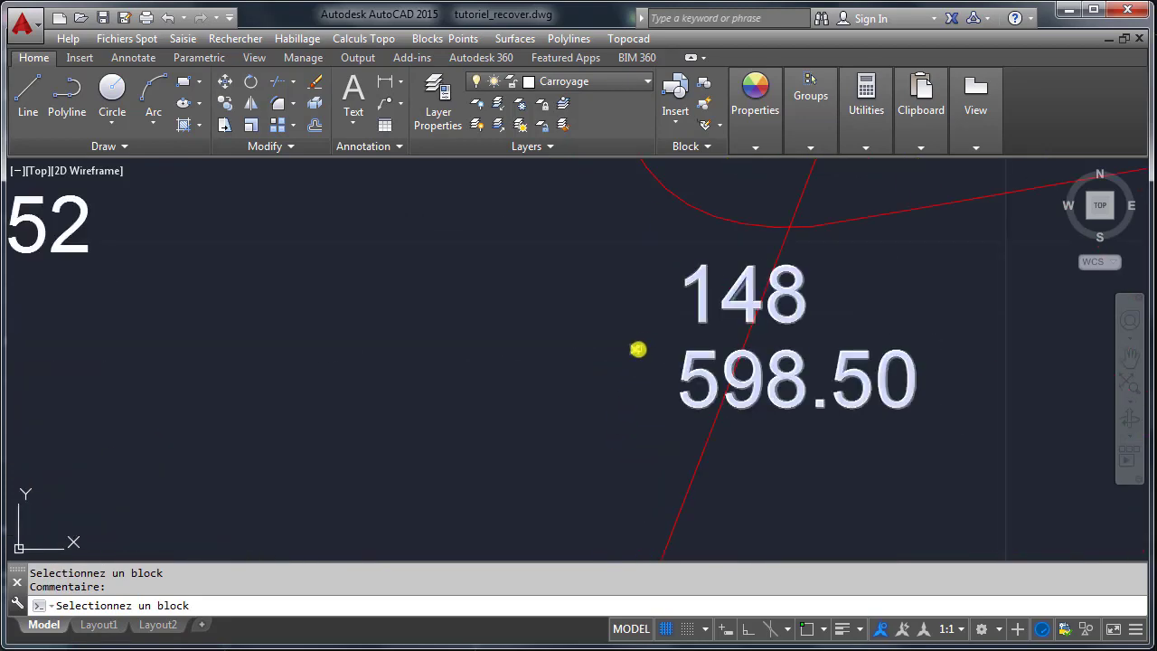
left_click(638, 349)
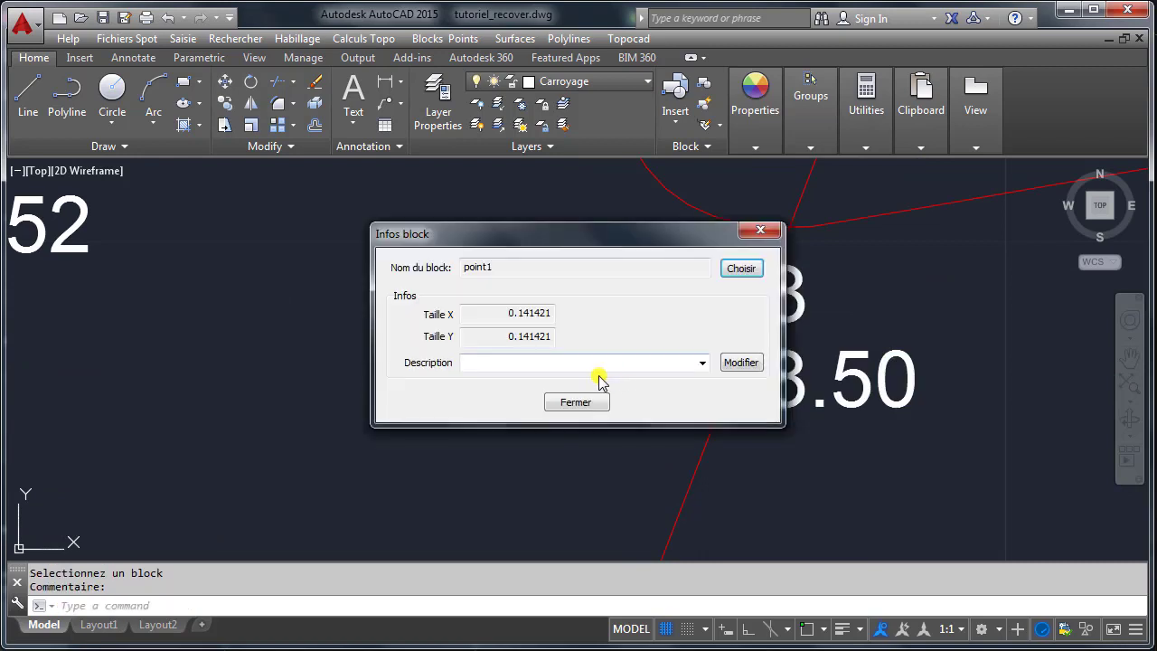
left_click(575, 363)
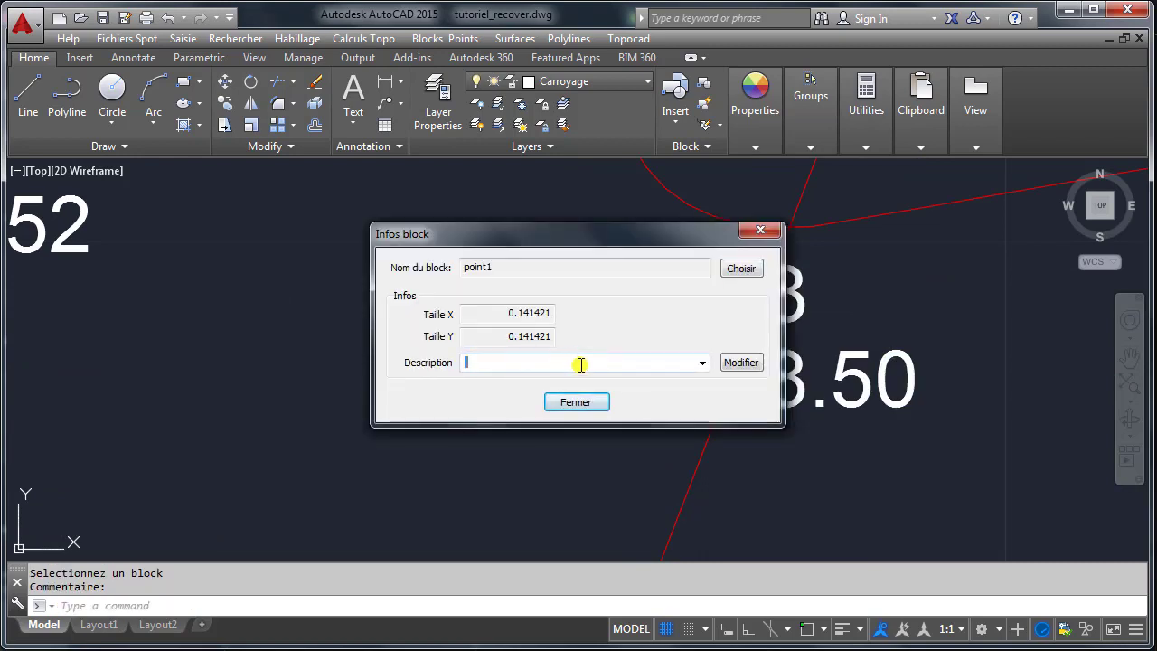
left_click(740, 363)
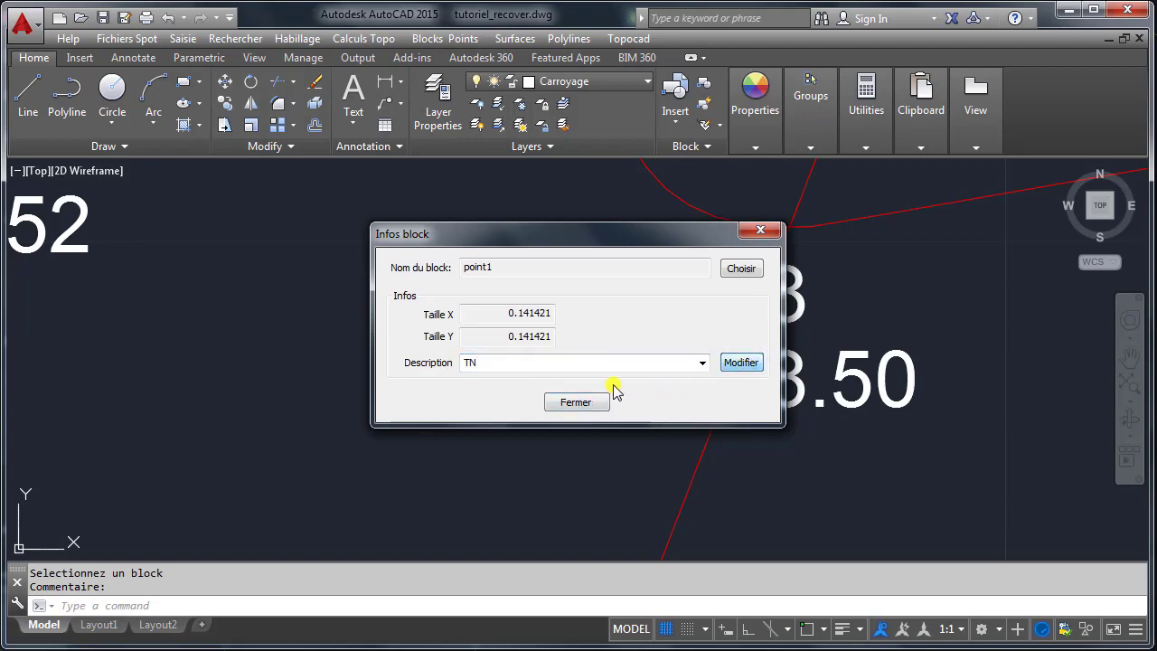
- Attach the description "Regard" to the square block at point 131 and finish editing block descriptions
left_click(744, 268)
scroll(552, 264, "down", 8)
middle_click_drag(527, 491, 543, 277)
scroll(428, 381, "up", 2)
scroll(427, 381, "up", 5)
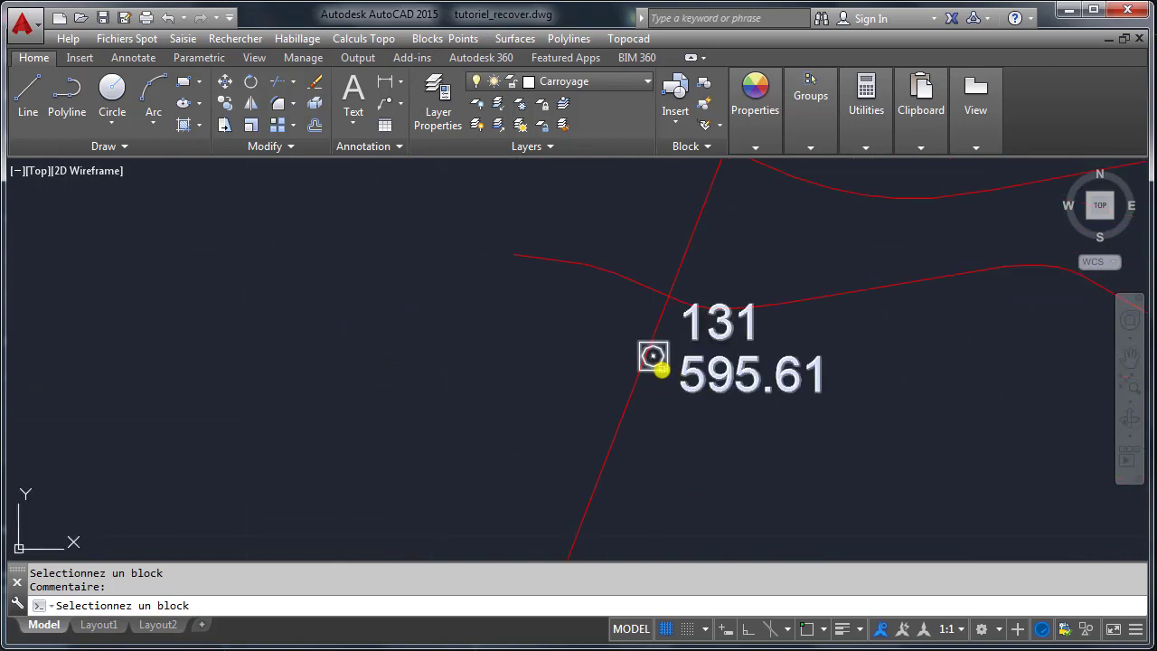
left_click(659, 367)
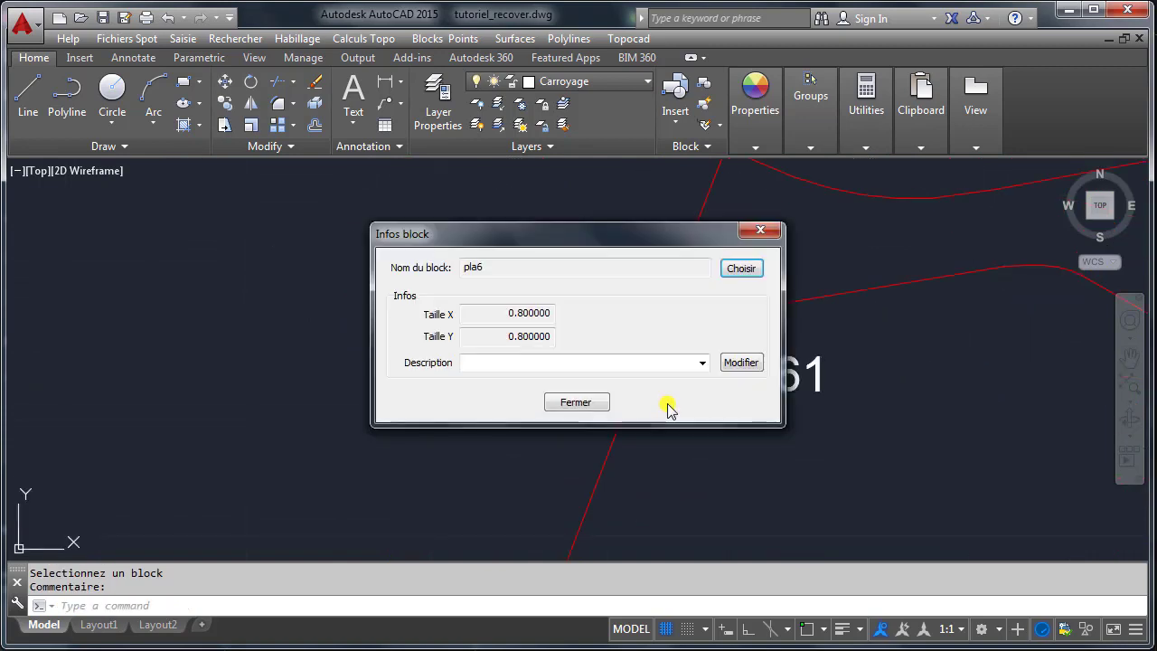
left_click(548, 368)
type("Regard")
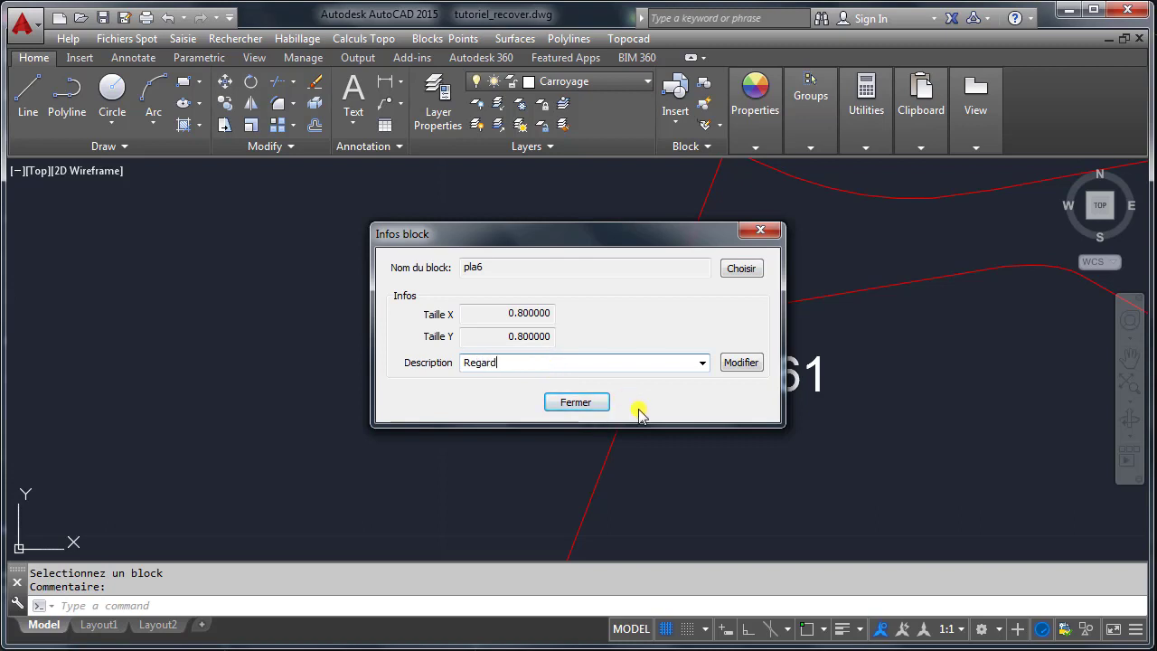
left_click(744, 362)
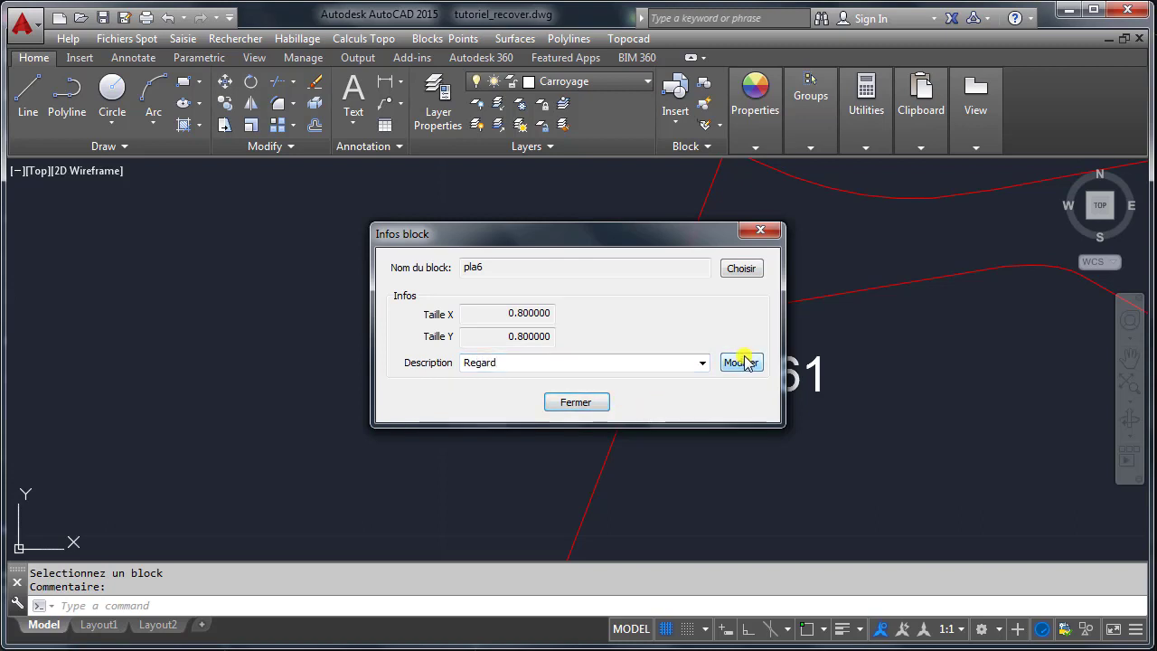
left_click(577, 402)
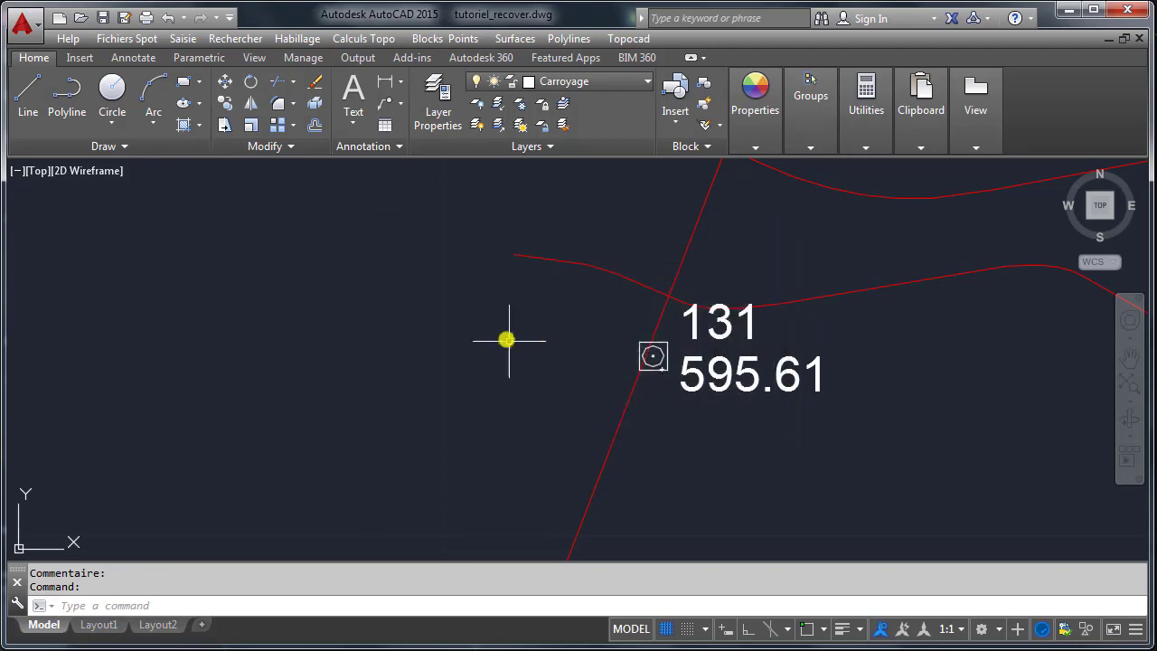
- Start a legend table that includes all blocks used in the drawing except spotblk1
scroll(507, 352, "down", 5)
scroll(505, 366, "down", 5)
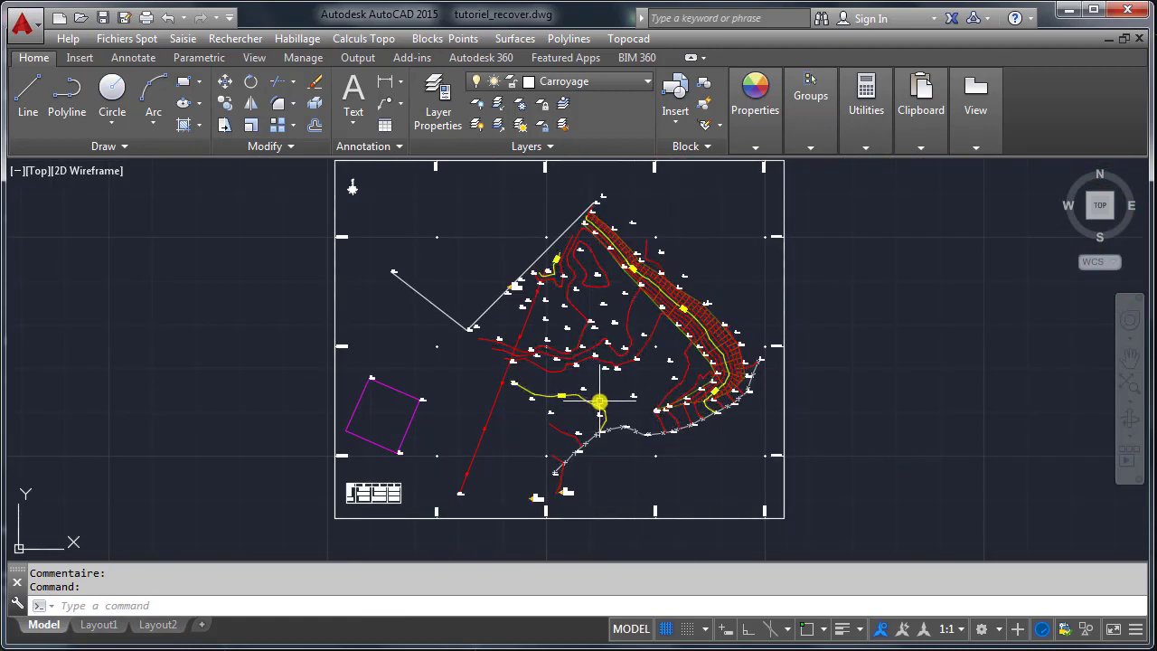
left_click(299, 39)
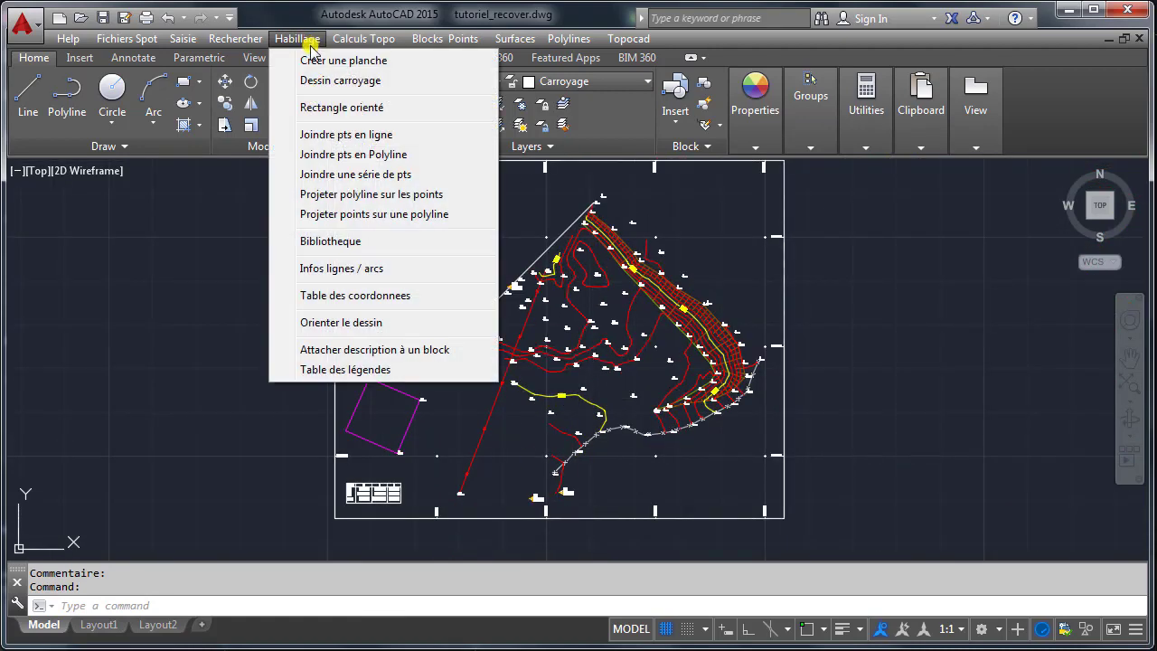
left_click(362, 371)
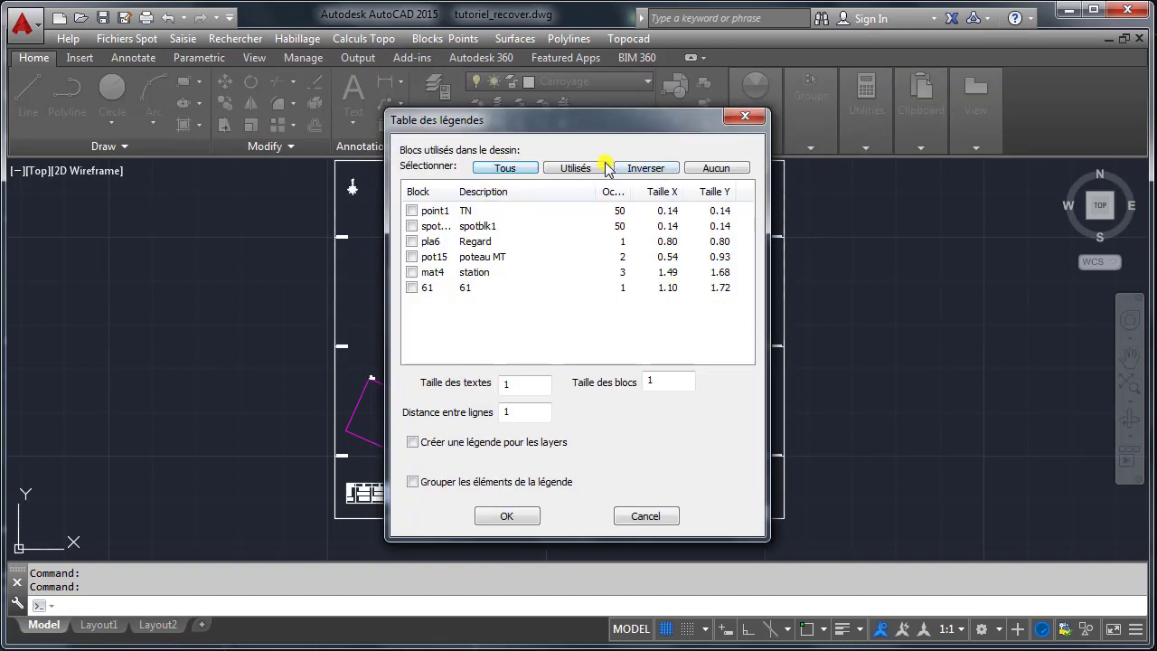
left_click(569, 168)
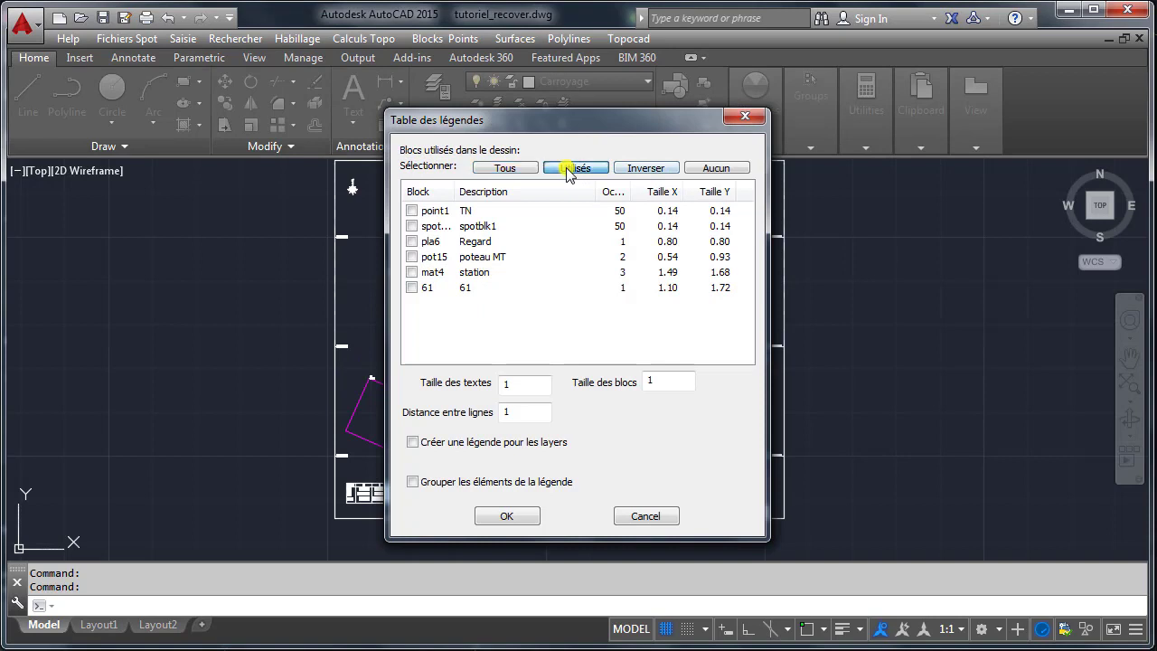
left_click(412, 226)
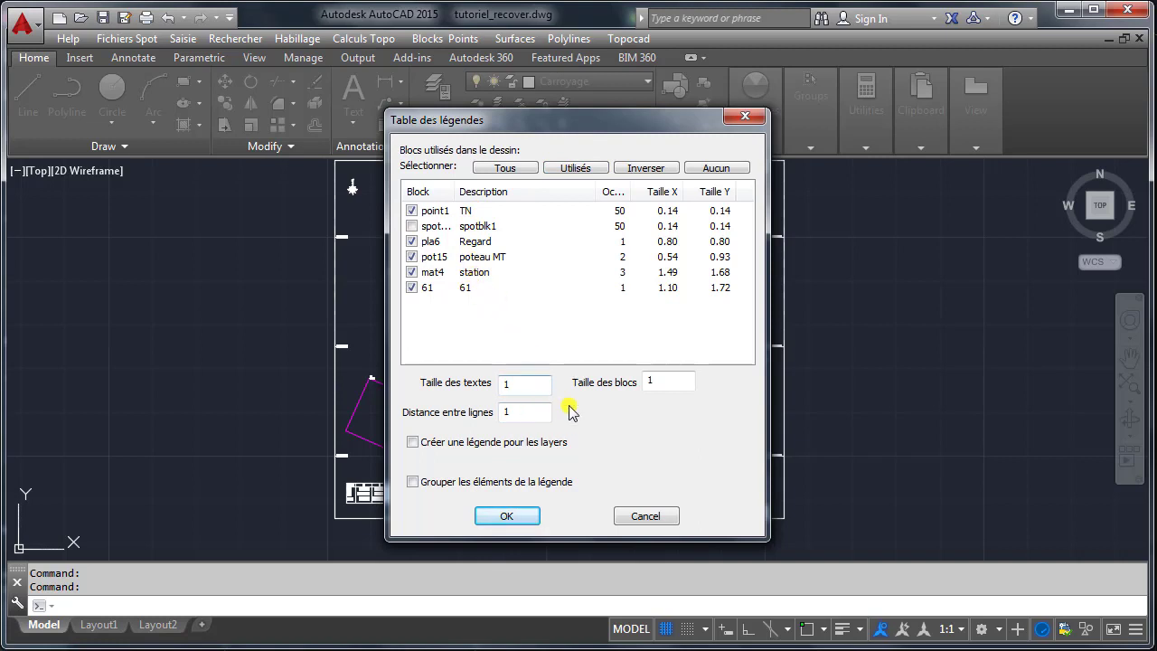
- Set the legend's text size to 0.6, block size to 1.5 and line spacing to 2, leaving the layer legend off
double_click(516, 383)
double_click(685, 381)
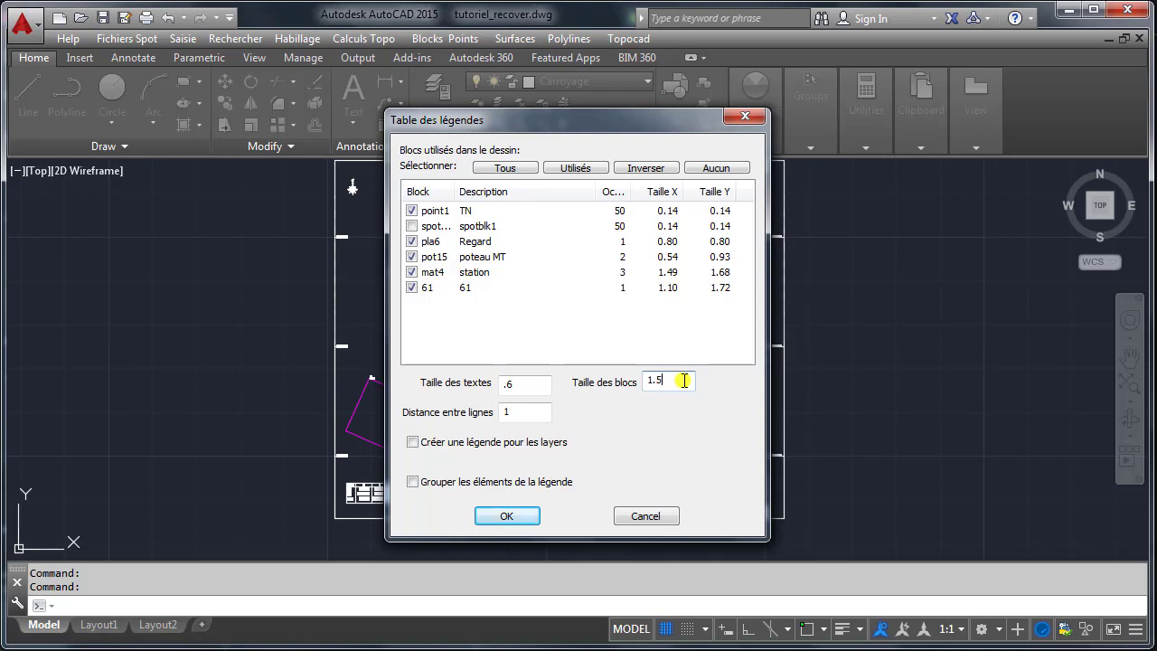
double_click(503, 414)
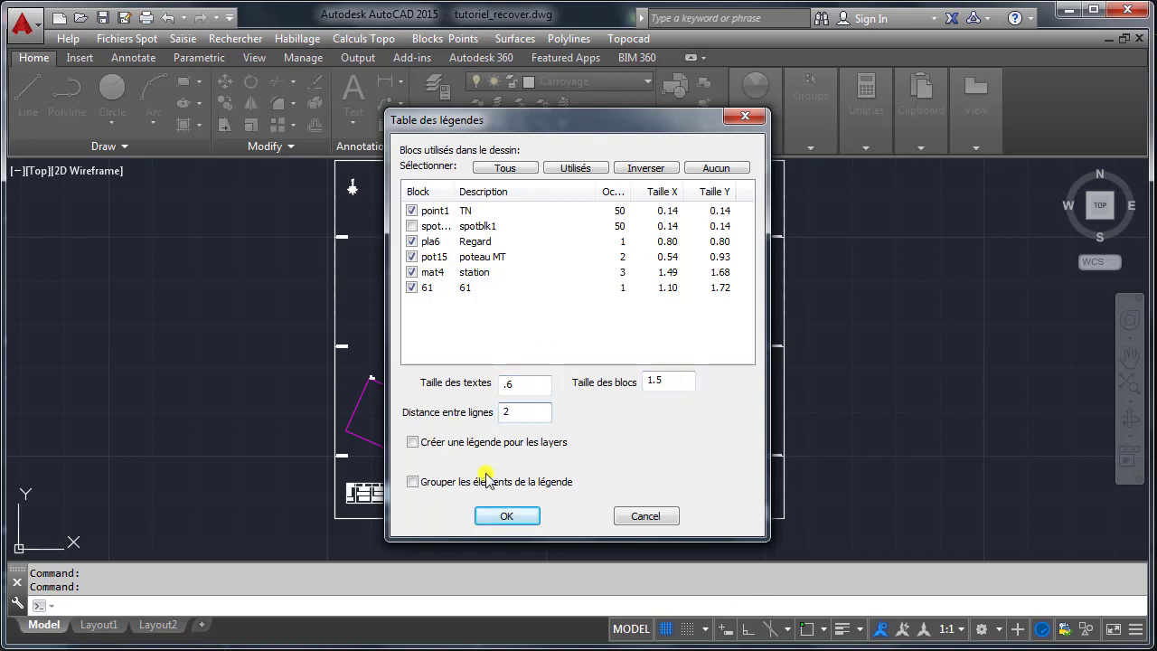
left_click(494, 443)
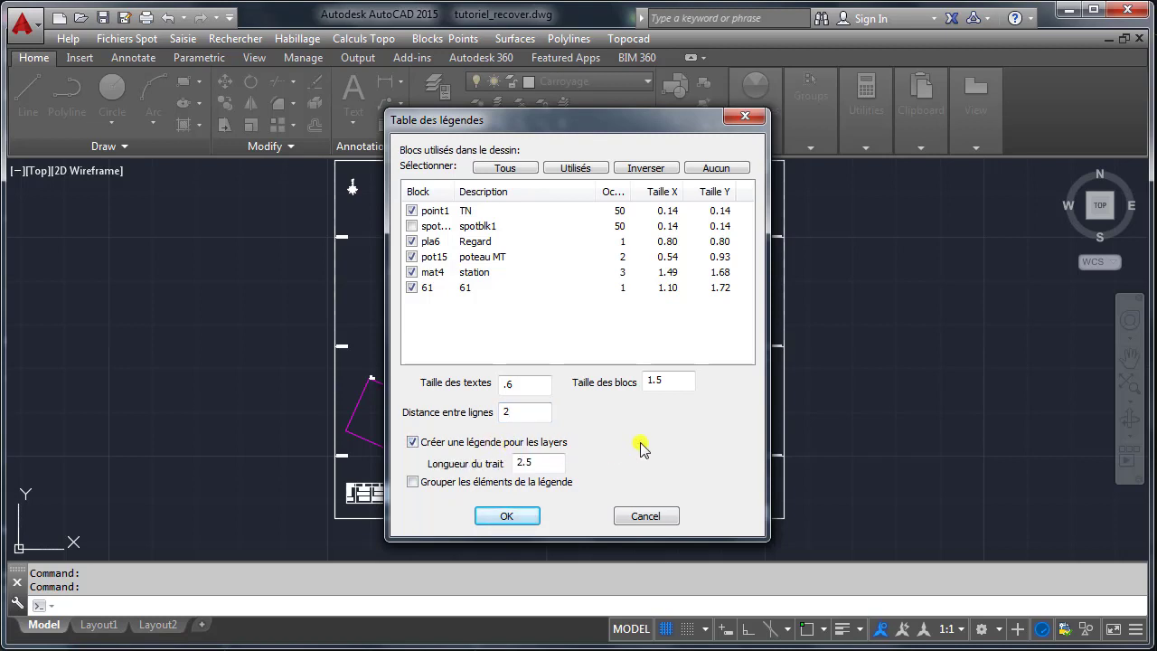
left_click(455, 443)
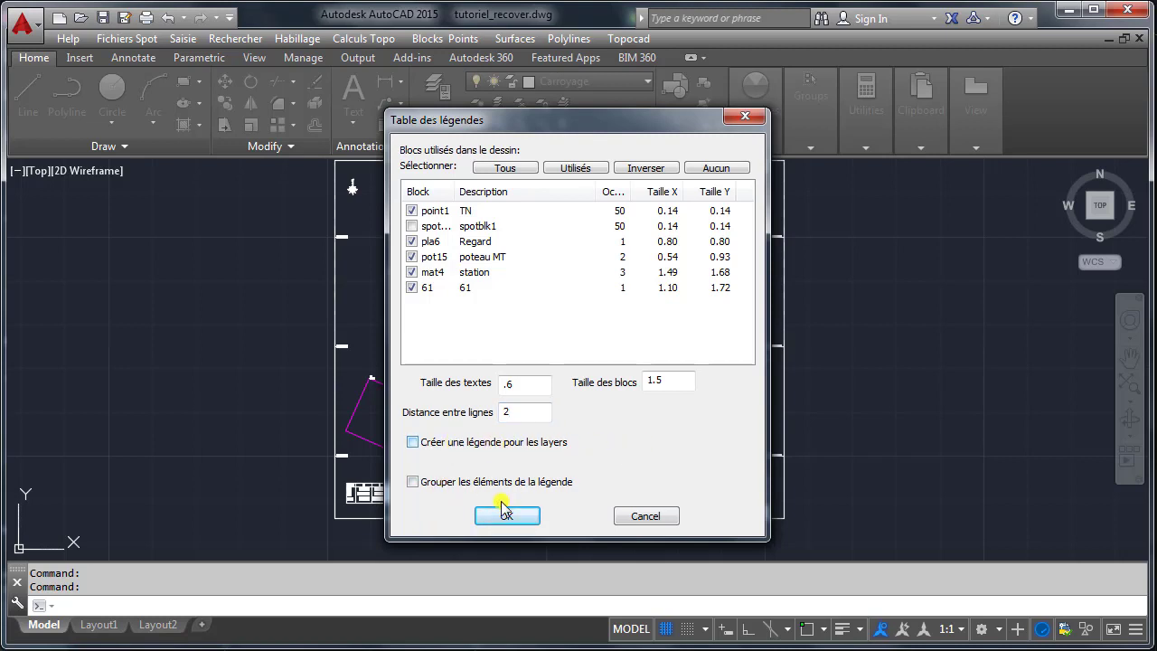
- Accept the legend settings and place the block legend in the empty area to the right of the drawing frame
left_click(508, 516)
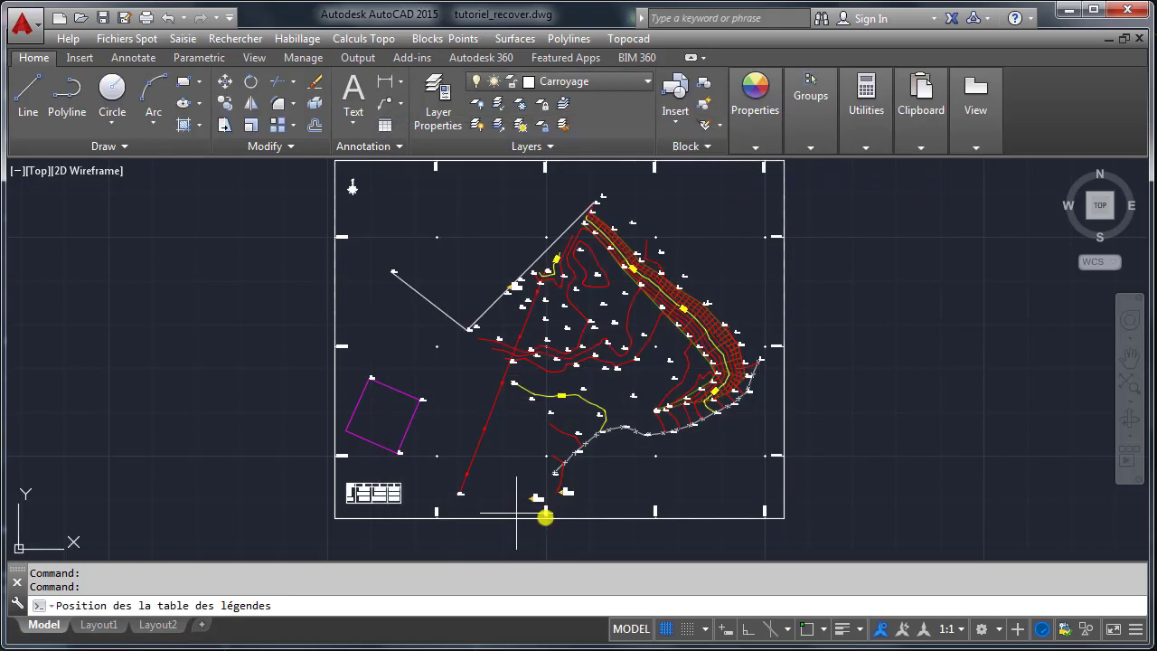
scroll(878, 440, "up", 3)
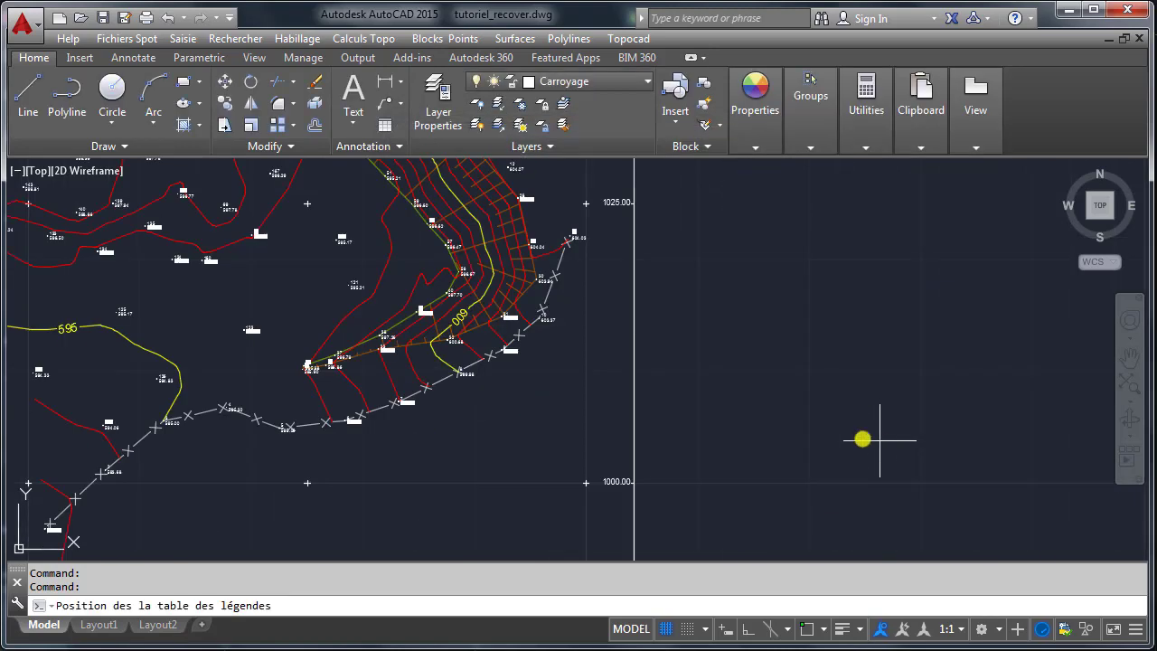
left_click(808, 409)
- Change the legend label beside the north symbol to "Nord"
scroll(823, 464, "up", 4)
middle_click_drag(826, 464, 663, 369)
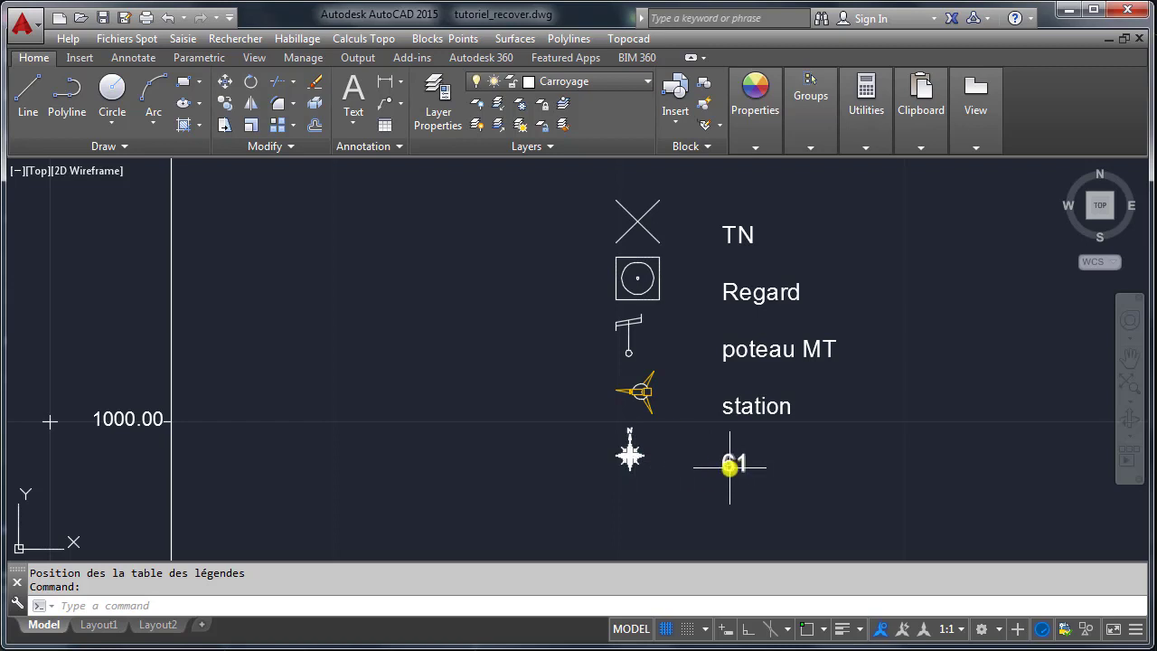
mouse_move(729, 466)
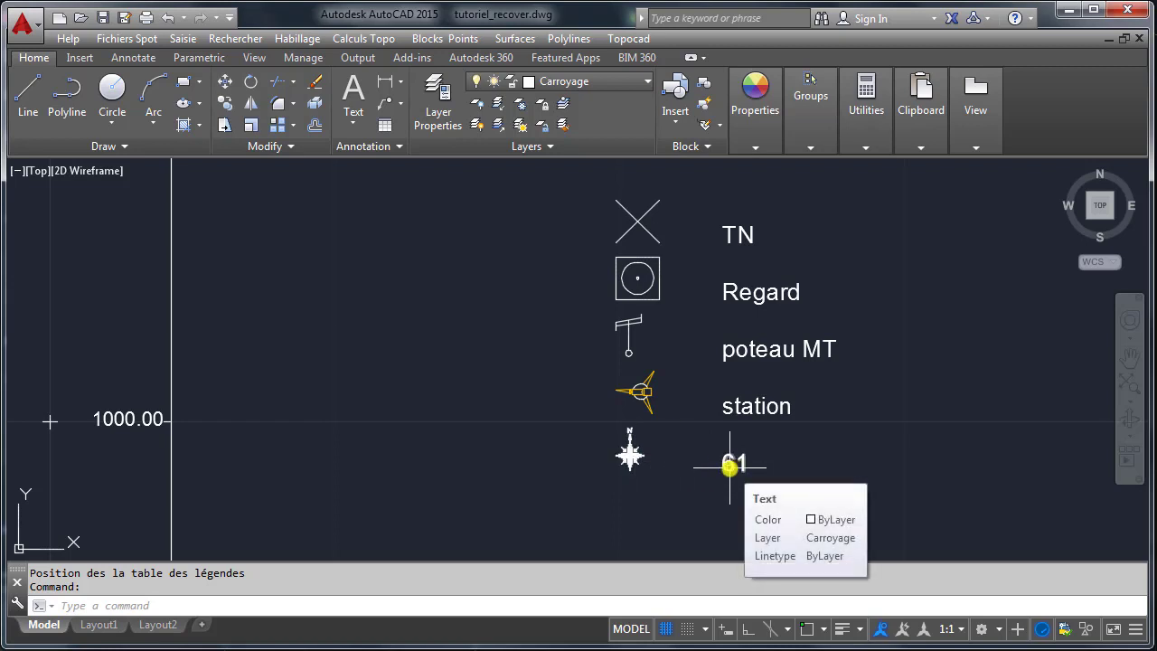
double_click(729, 467)
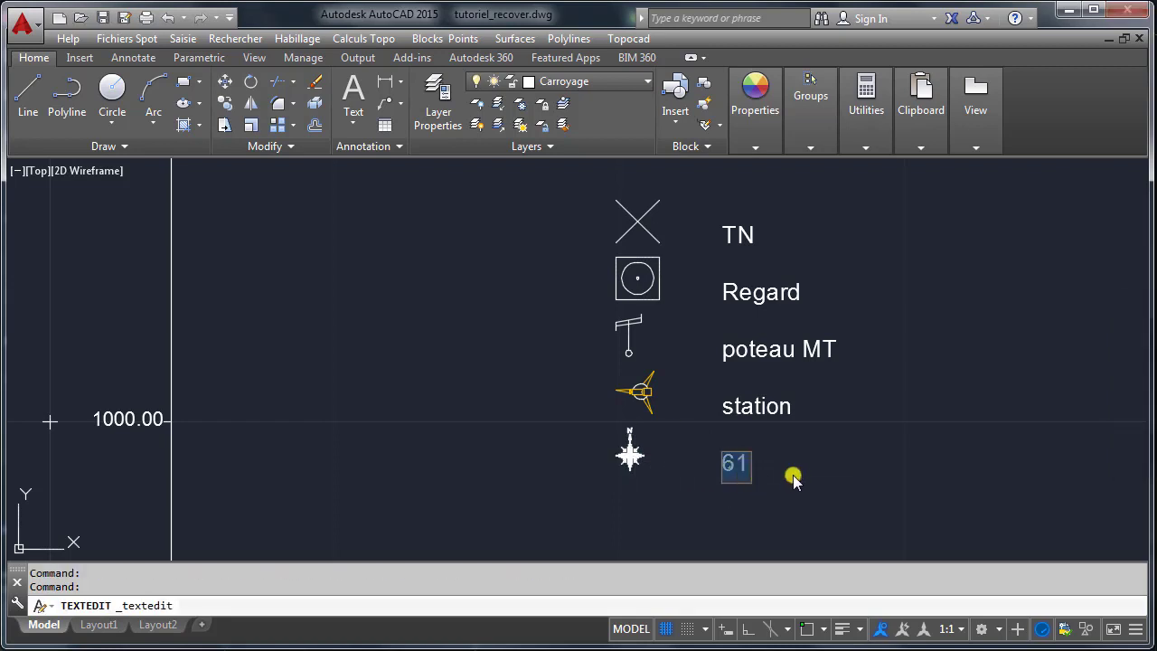
type("Nord")
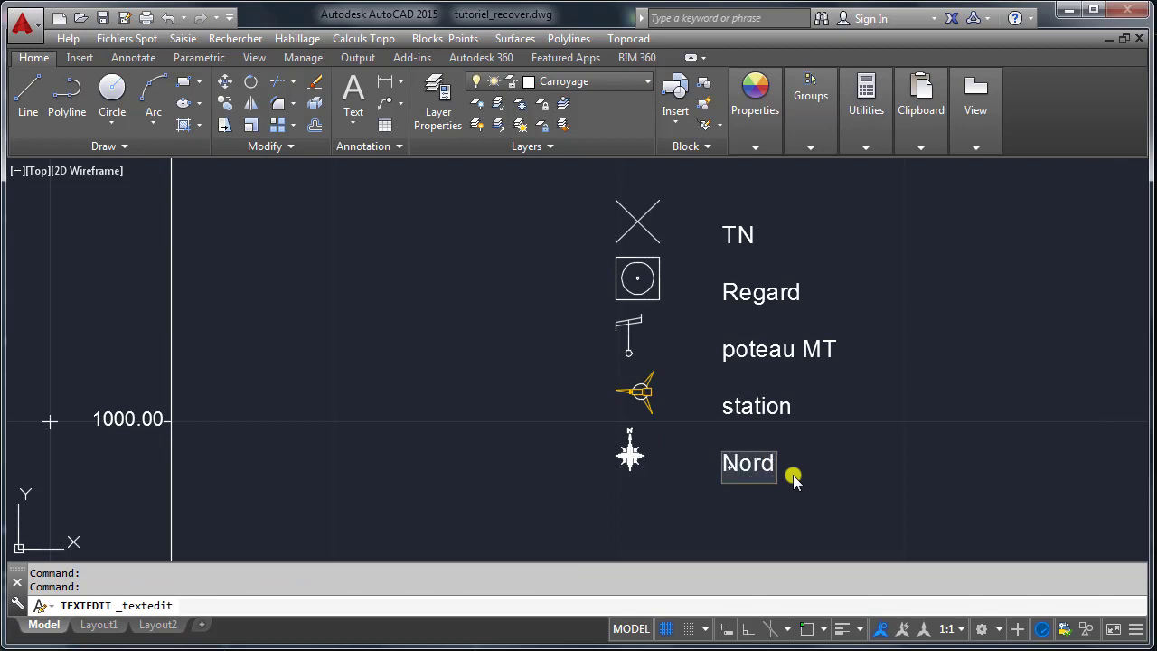
left_click(912, 440)
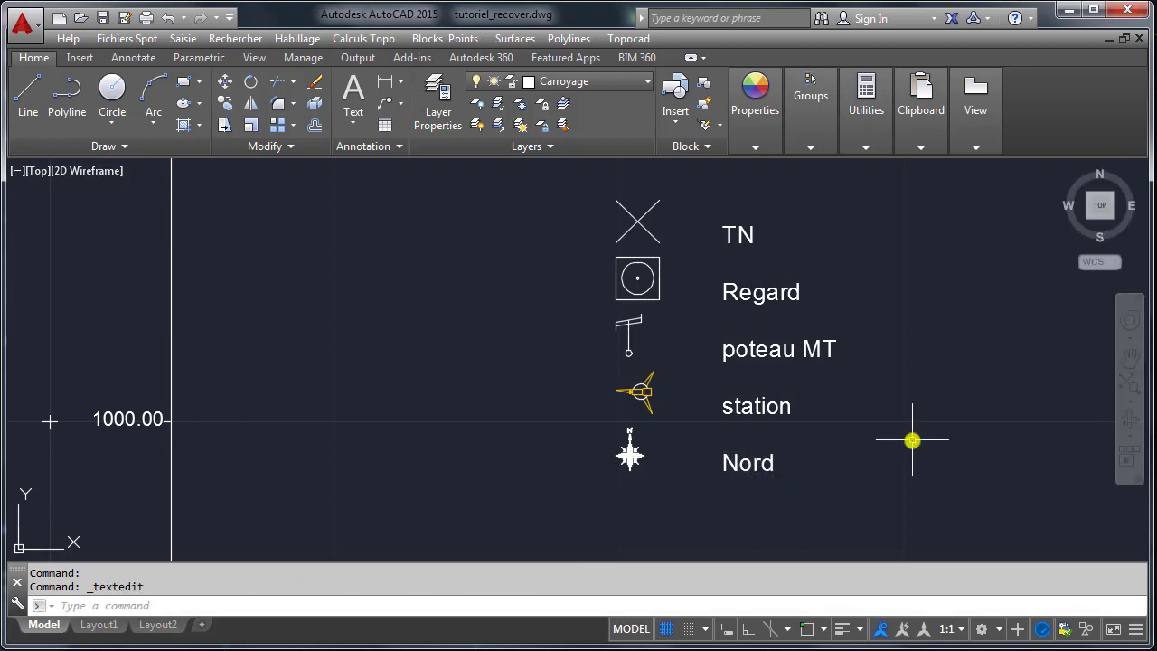